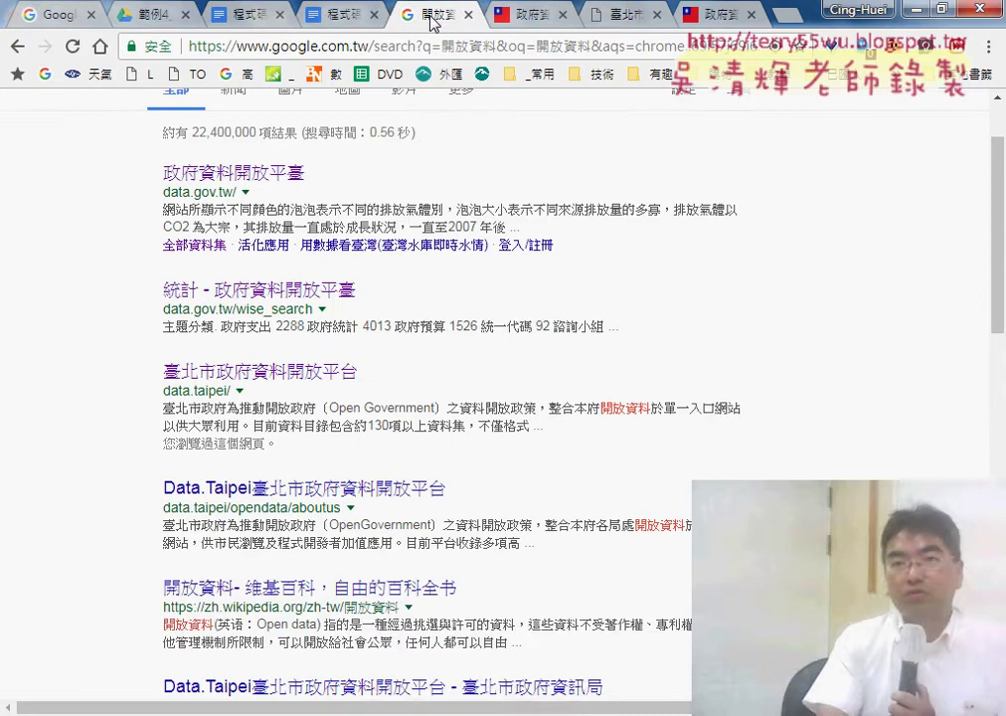
- Select the 開放資料 search query in the search results and dismiss its suggestions
{"action": "scroll", "coordinate": [406, 253], "scroll_direction": "up", "scroll_amount": 2}
{"action": "left_click", "coordinate": [165, 136]}
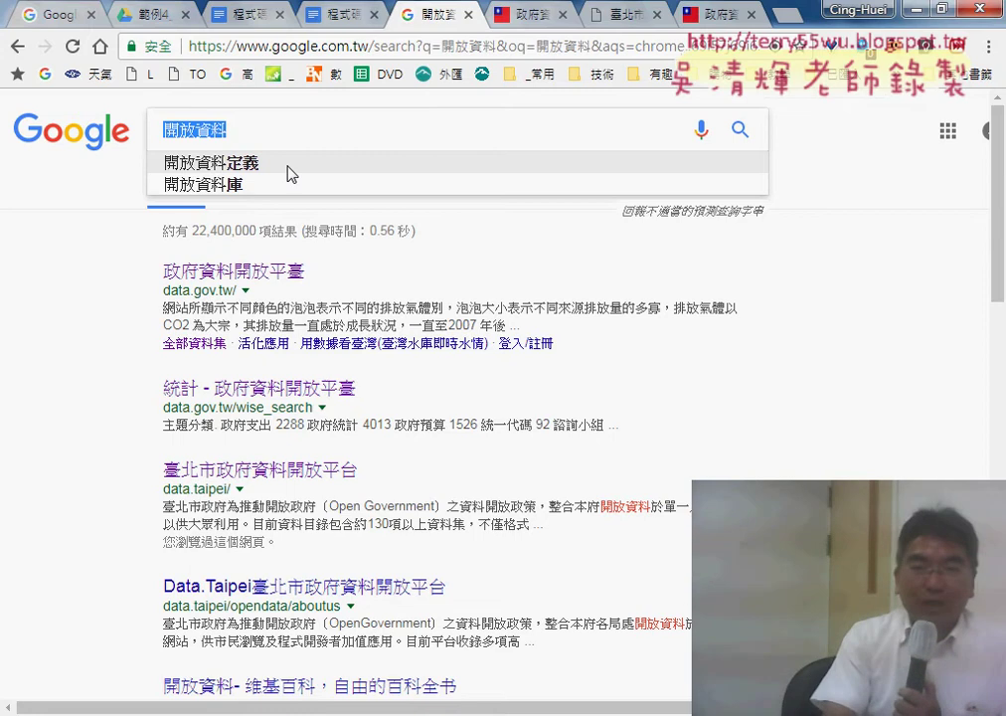
{"action": "left_click", "coordinate": [550, 296]}
{"action": "scroll", "coordinate": [373, 289], "scroll_direction": "down", "scroll_amount": 1}
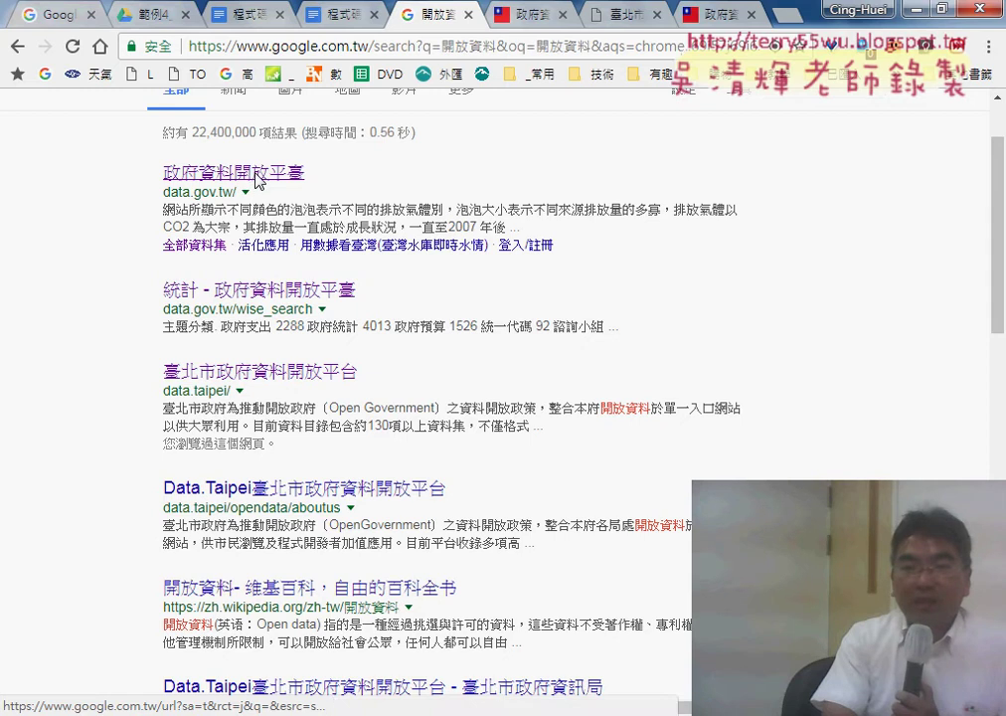
- Switch to the data.gov.tw platform and scroll down to the 資料集服務分類 category icons
{"action": "left_click", "coordinate": [534, 14]}
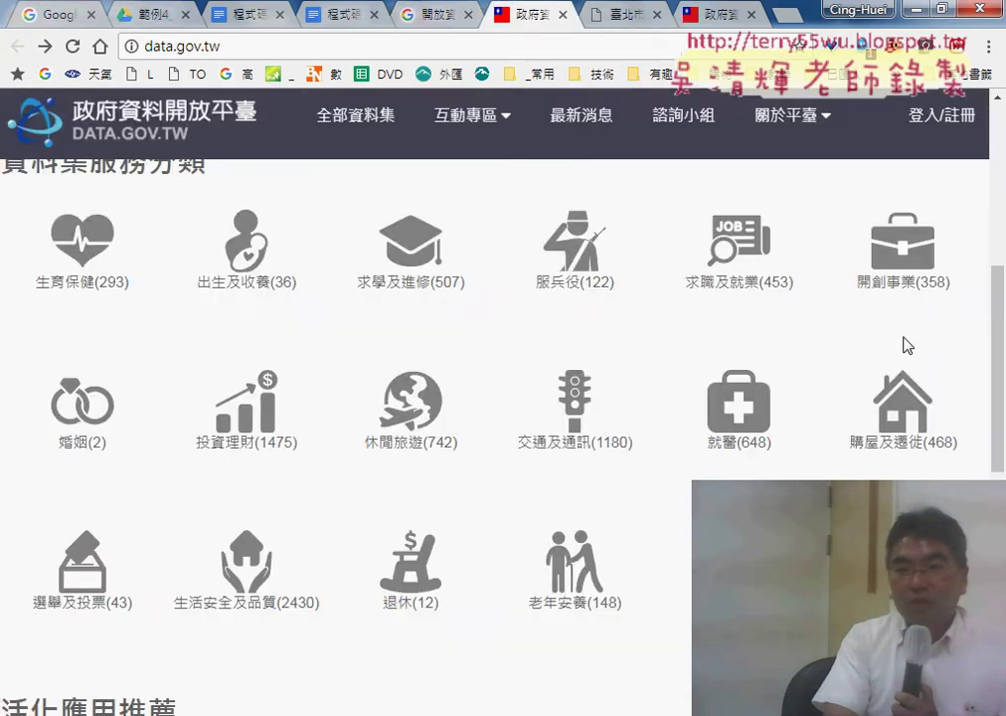
{"action": "scroll", "coordinate": [437, 314], "scroll_direction": "up", "scroll_amount": 2}
{"action": "scroll", "coordinate": [442, 312], "scroll_direction": "up", "scroll_amount": 3}
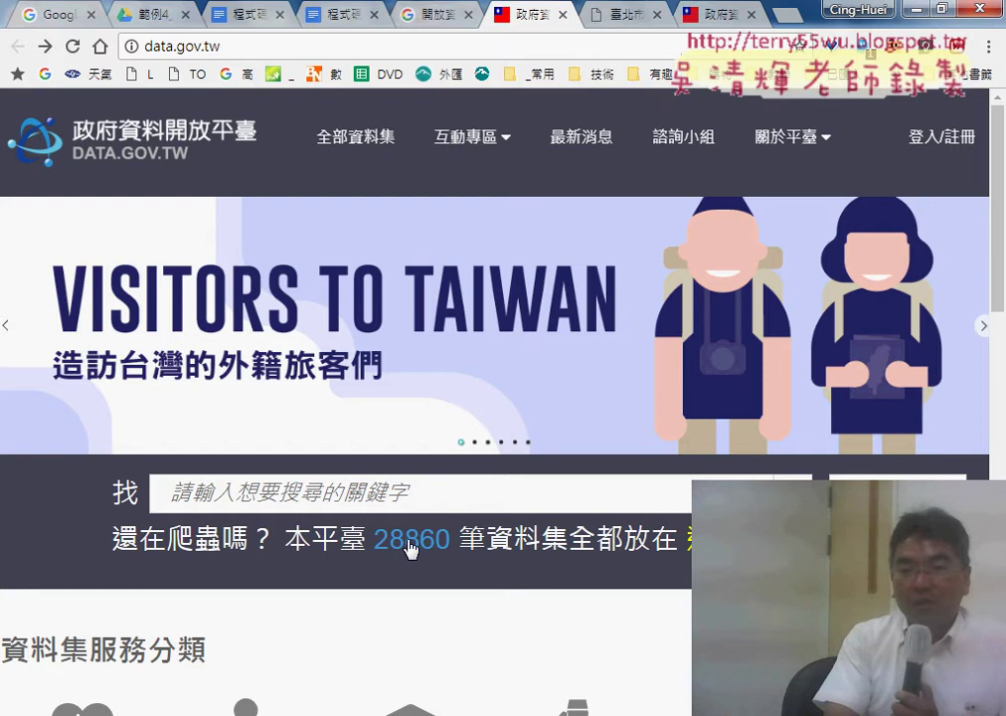
{"action": "scroll", "coordinate": [444, 551], "scroll_direction": "down", "scroll_amount": 3}
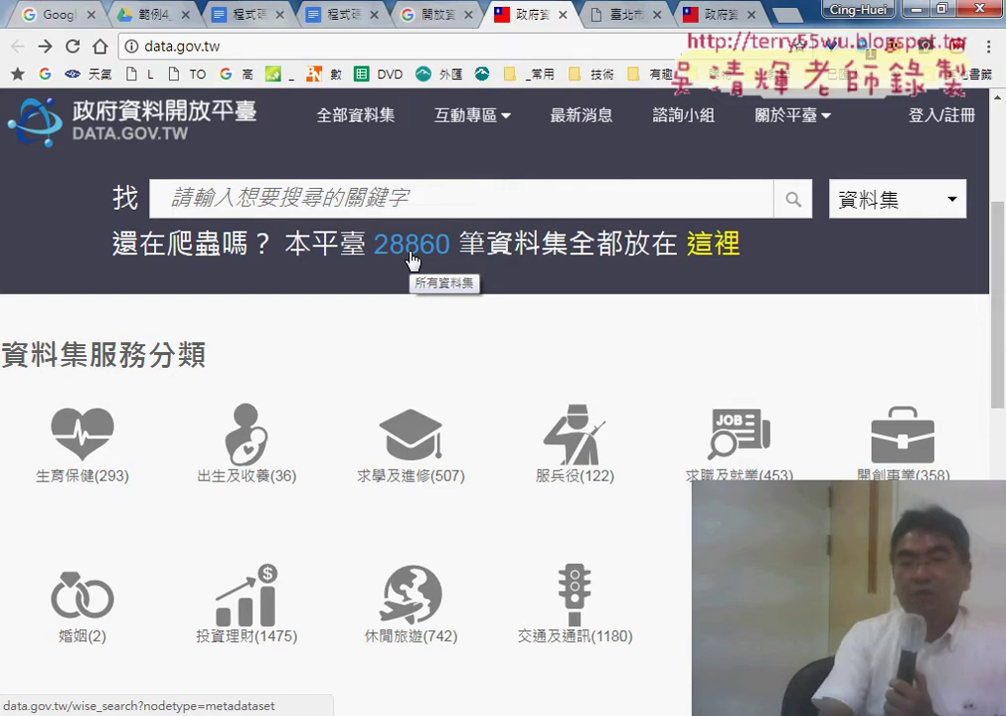
{"action": "scroll", "coordinate": [425, 268], "scroll_direction": "down", "scroll_amount": 2}
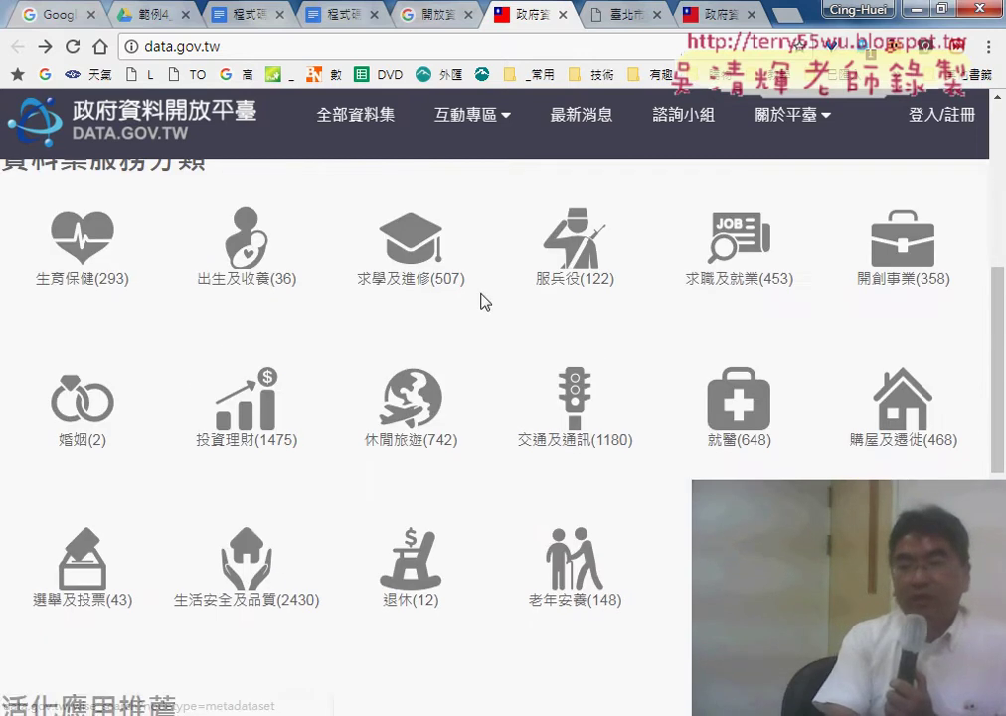
- List the 購屋及遷徙 category's datasets and open 不動產買賣實價登錄批次資料
{"action": "left_click", "coordinate": [909, 415]}
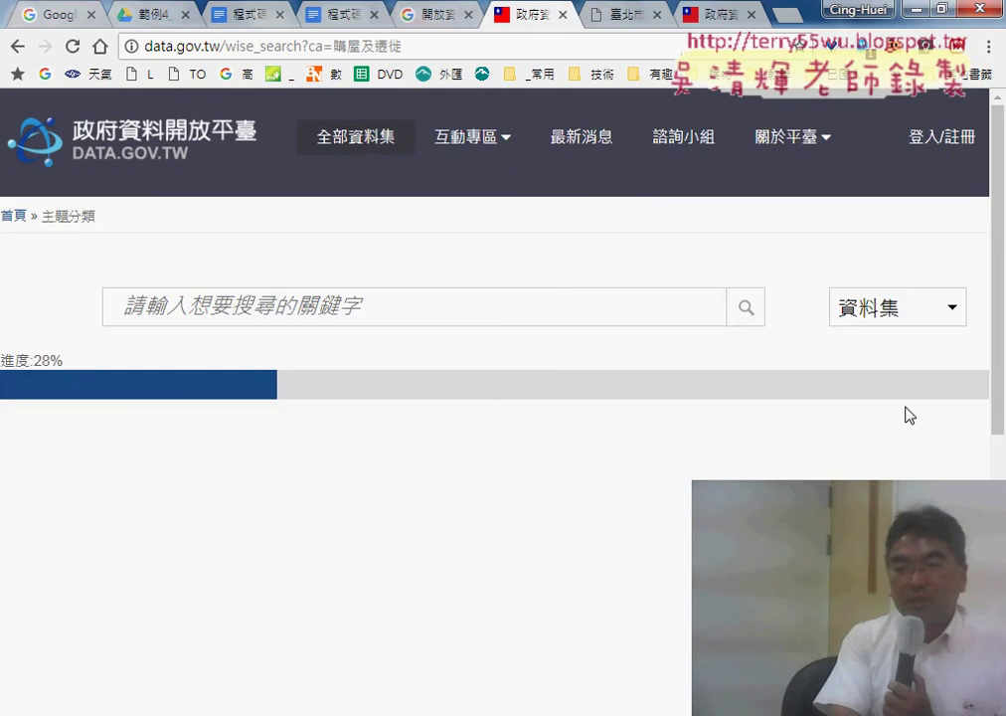
{"action": "scroll", "coordinate": [908, 413], "scroll_direction": "down", "scroll_amount": 2}
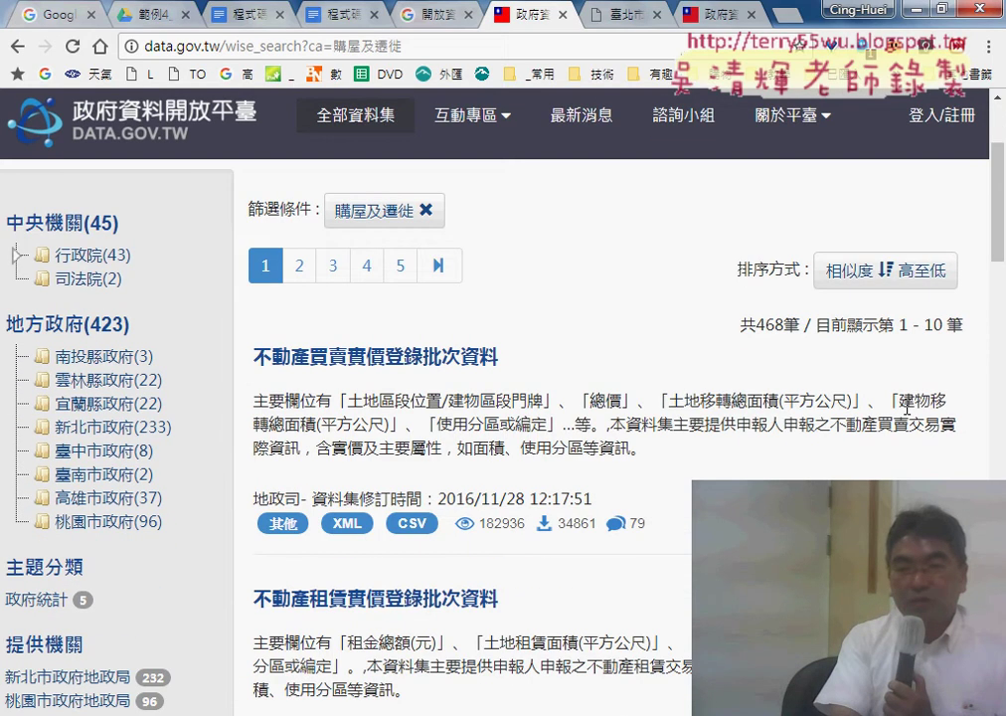
{"action": "scroll", "coordinate": [526, 330], "scroll_direction": "down", "scroll_amount": 1}
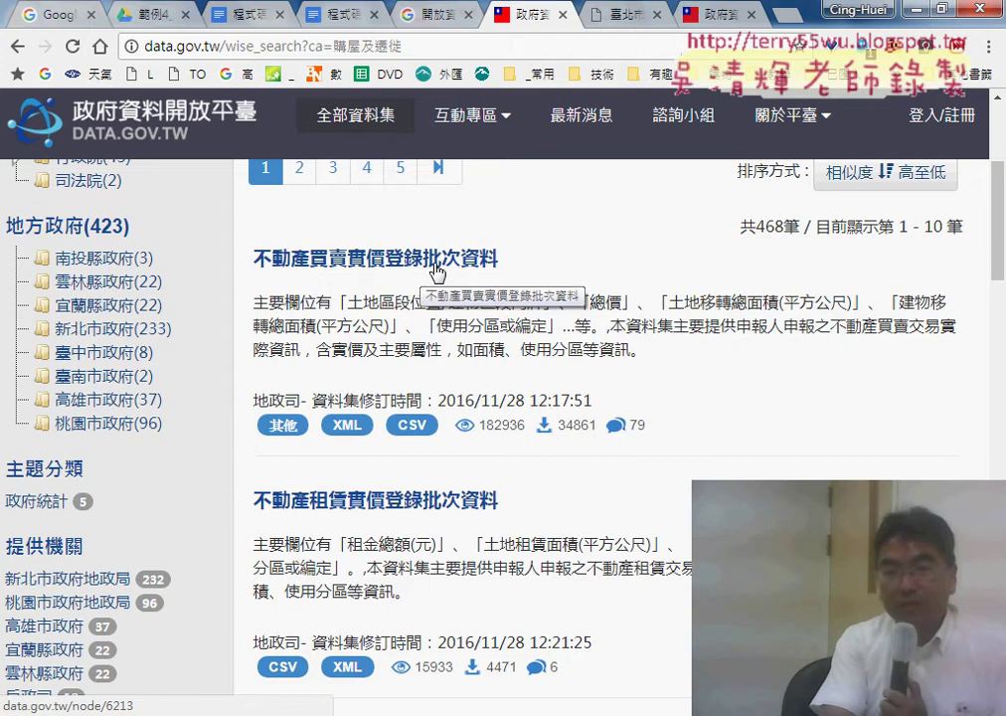
{"action": "scroll", "coordinate": [437, 270], "scroll_direction": "down", "scroll_amount": 2}
{"action": "scroll", "coordinate": [398, 267], "scroll_direction": "up", "scroll_amount": 2}
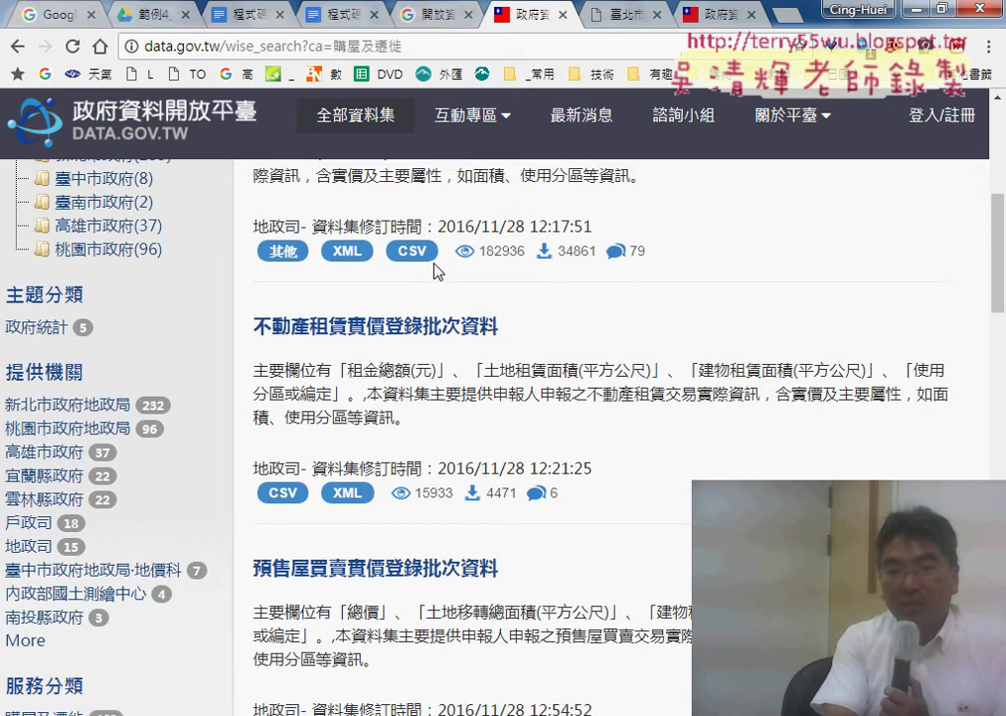
{"action": "left_click", "coordinate": [394, 267]}
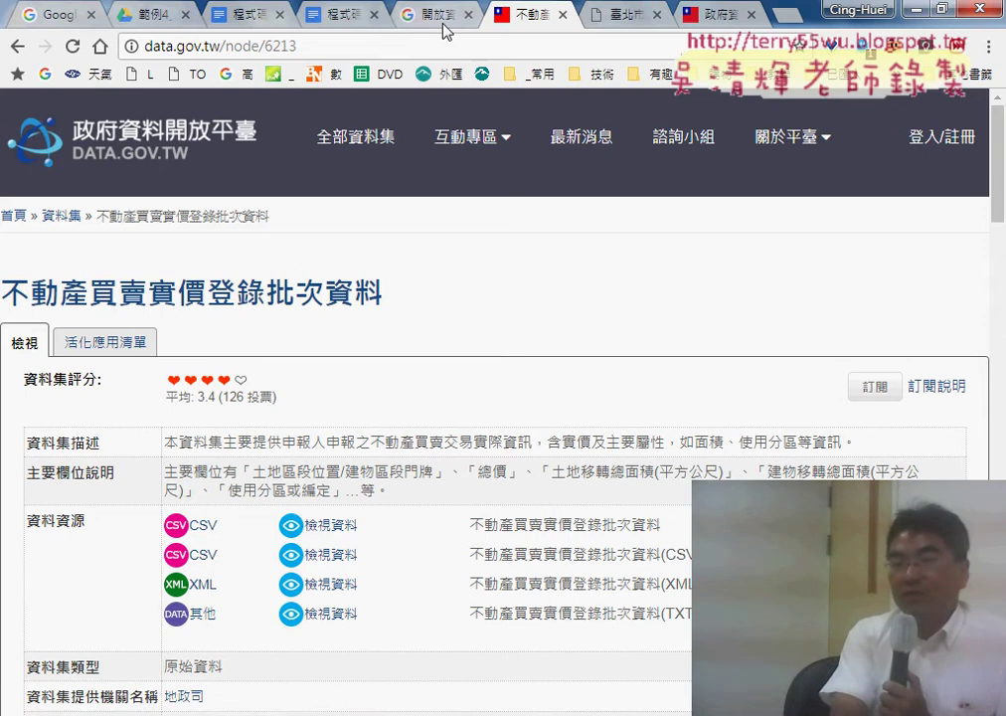
- Go back to the Data.Taipei home page and open the full list of 2,204 datasets
{"action": "left_click", "coordinate": [625, 24]}
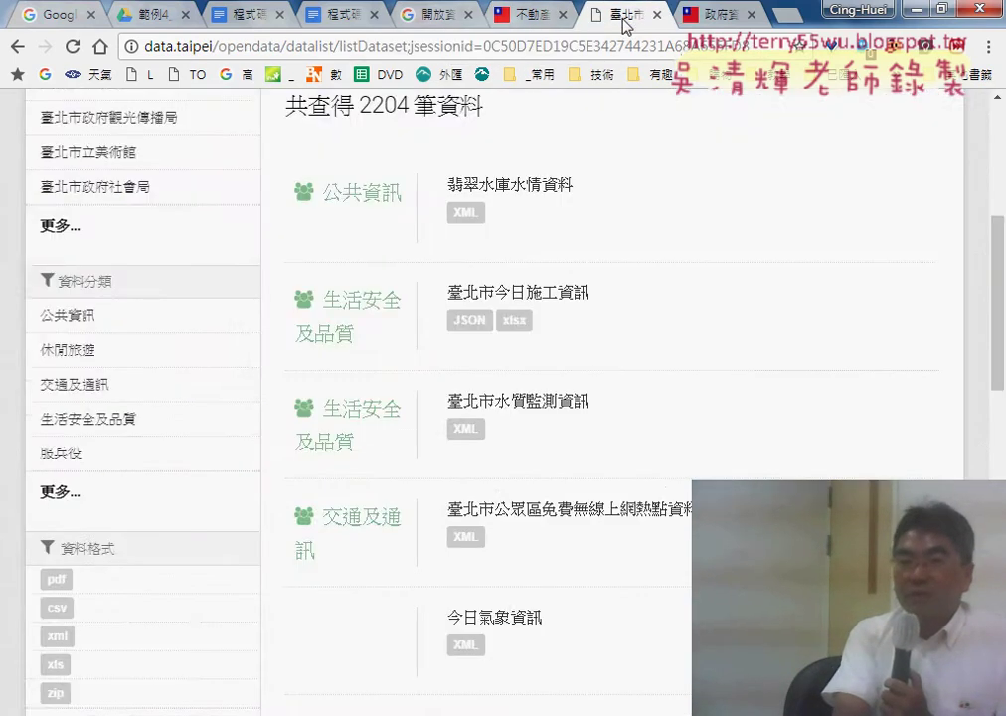
{"action": "scroll", "coordinate": [669, 310], "scroll_direction": "up", "scroll_amount": 5}
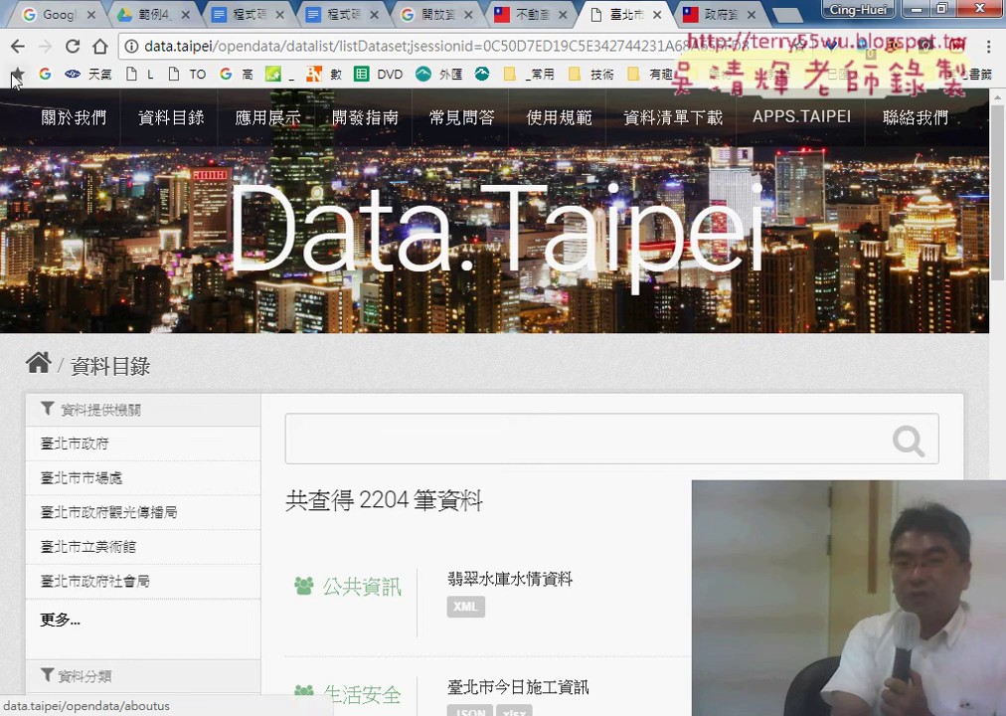
{"action": "left_click", "coordinate": [20, 49]}
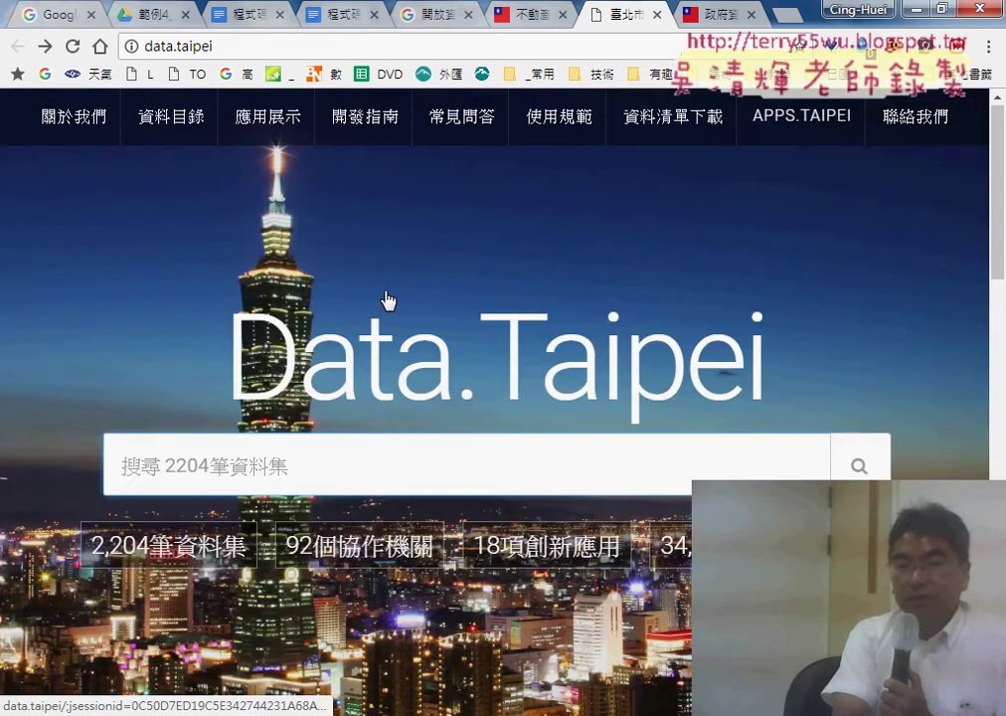
{"action": "scroll", "coordinate": [388, 300], "scroll_direction": "down", "scroll_amount": 1}
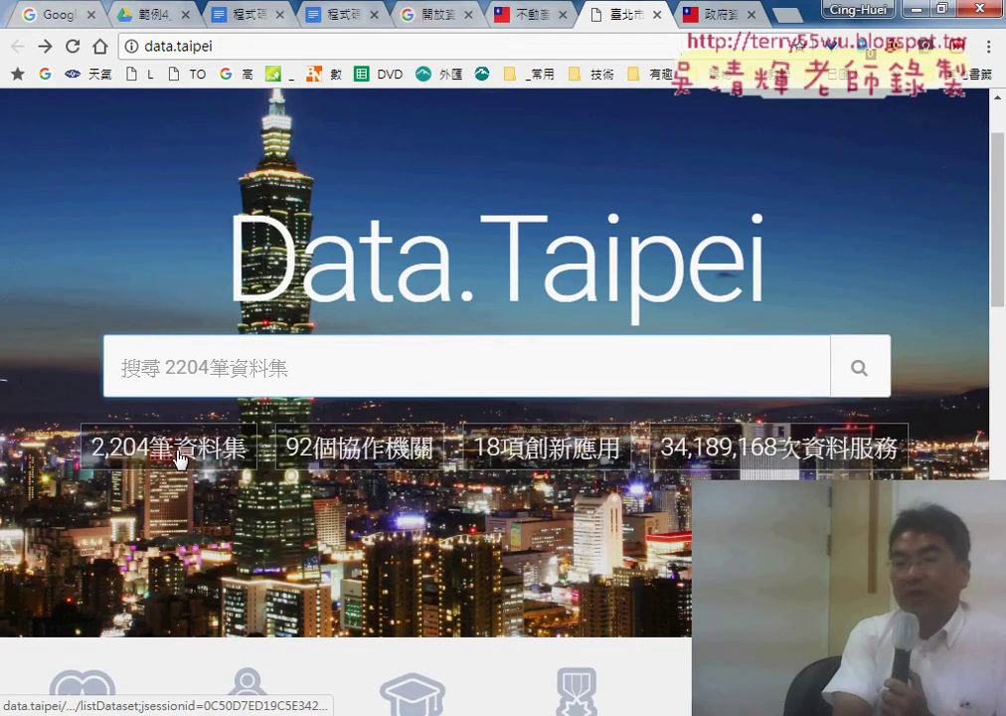
{"action": "left_click", "coordinate": [179, 458]}
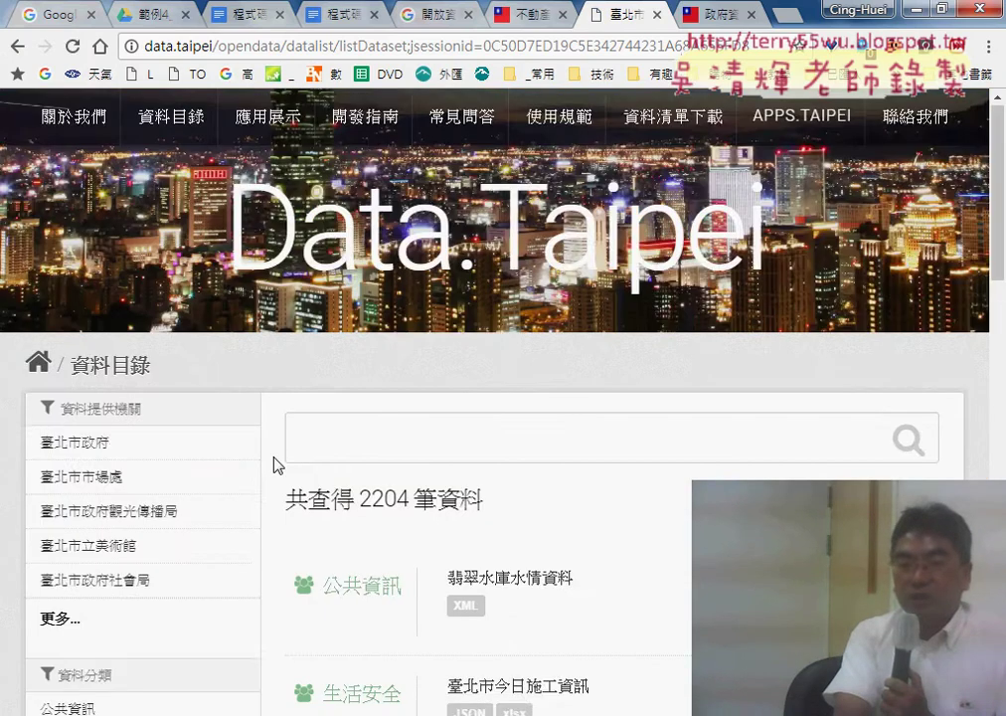
- Filter the list to the 318 csv datasets, then return to the real-estate dataset and switch to Excel
{"action": "scroll", "coordinate": [273, 458], "scroll_direction": "down", "scroll_amount": 2}
{"action": "scroll", "coordinate": [557, 423], "scroll_direction": "down", "scroll_amount": 1}
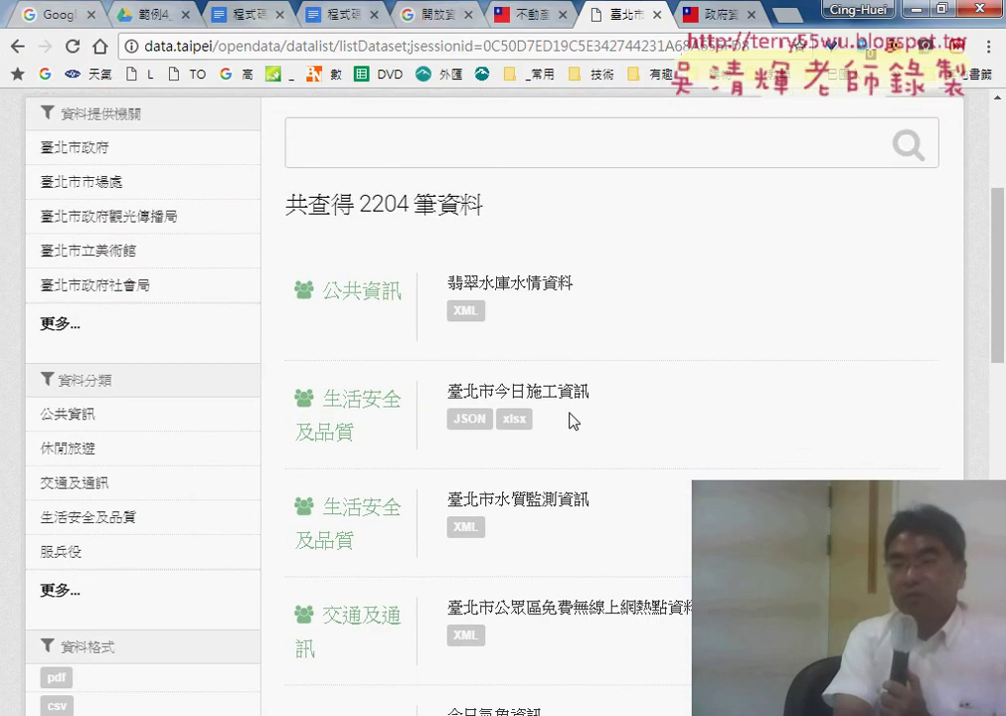
{"action": "scroll", "coordinate": [537, 234], "scroll_direction": "down", "scroll_amount": 1}
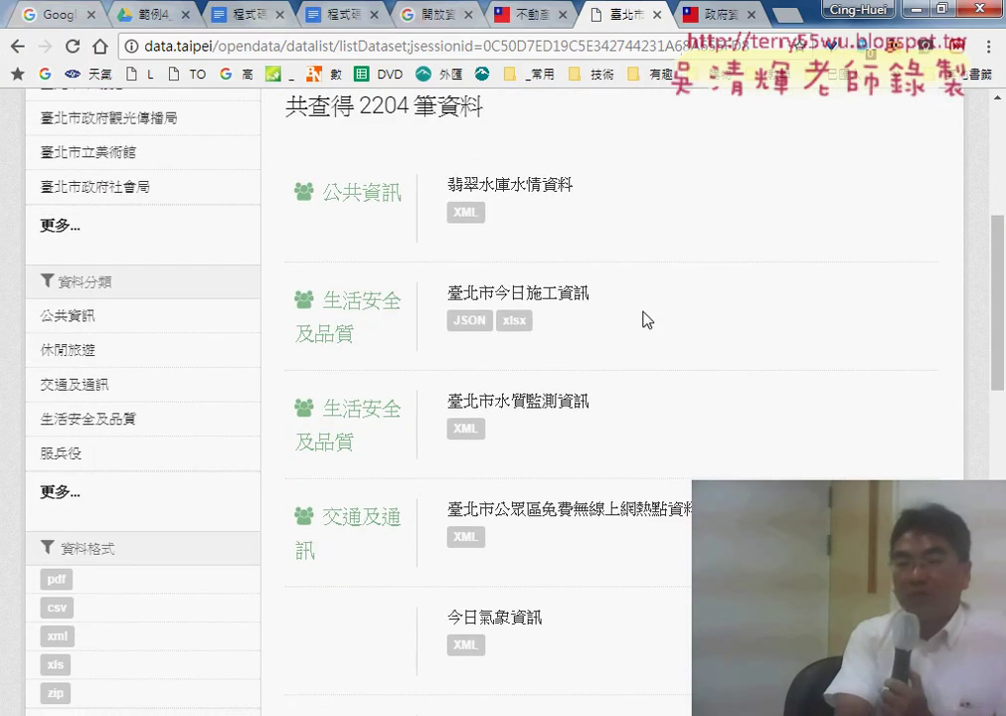
{"action": "scroll", "coordinate": [633, 319], "scroll_direction": "down", "scroll_amount": 1}
{"action": "scroll", "coordinate": [671, 398], "scroll_direction": "down", "scroll_amount": 1}
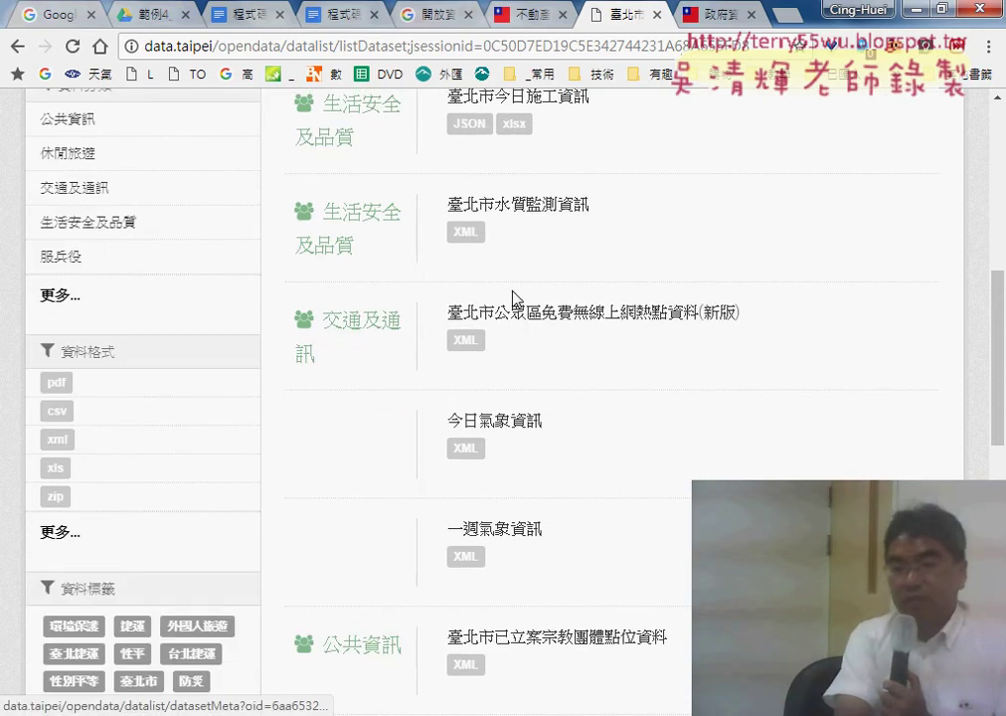
{"action": "scroll", "coordinate": [596, 330], "scroll_direction": "down", "scroll_amount": 2}
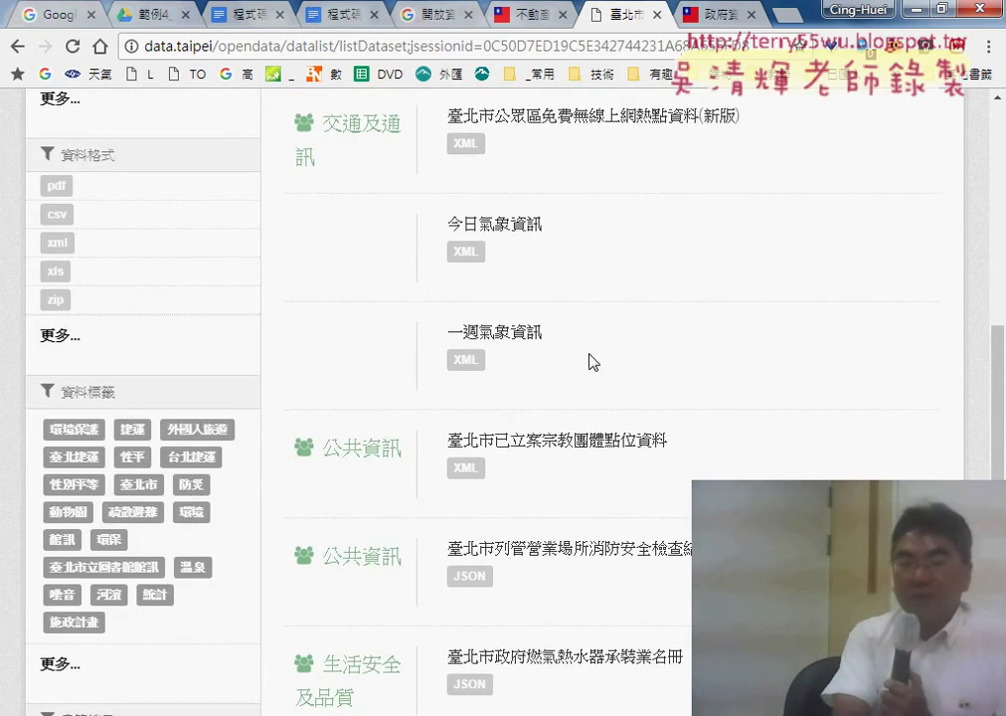
{"action": "left_click", "coordinate": [57, 214]}
{"action": "scroll", "coordinate": [543, 345], "scroll_direction": "down", "scroll_amount": 3}
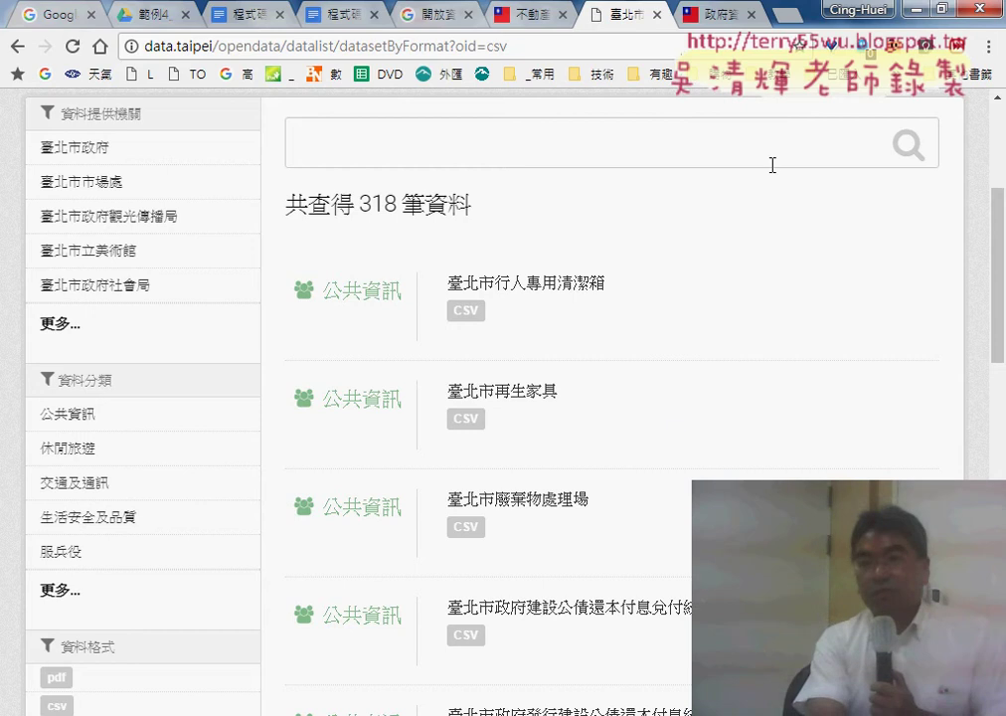
{"action": "left_click", "coordinate": [501, 14]}
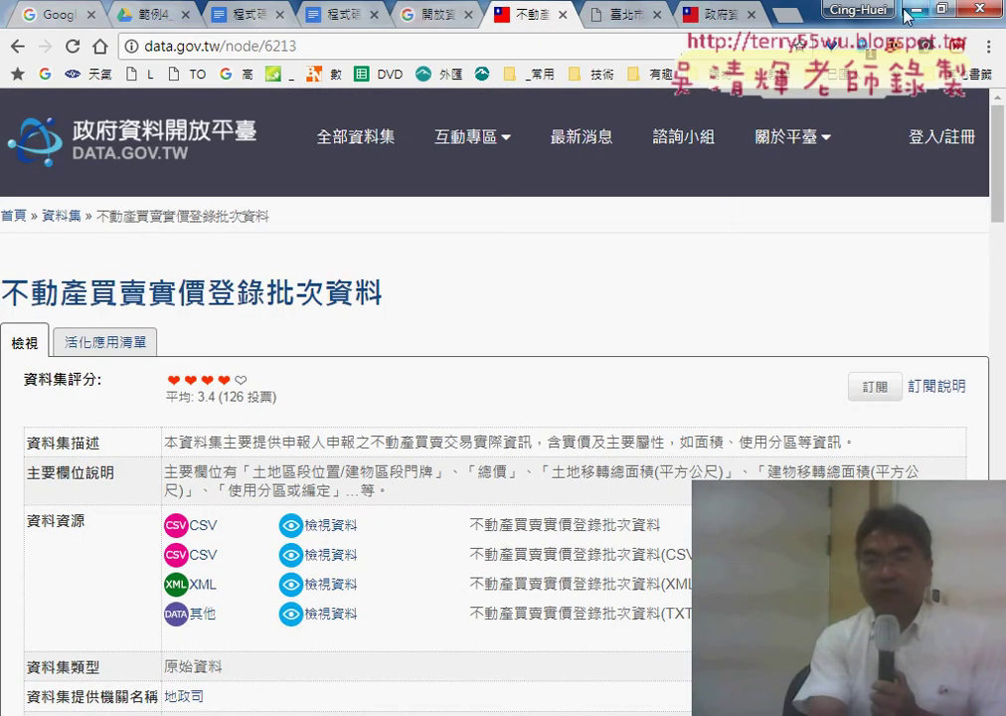
{"action": "key", "text": "alt+Tab"}
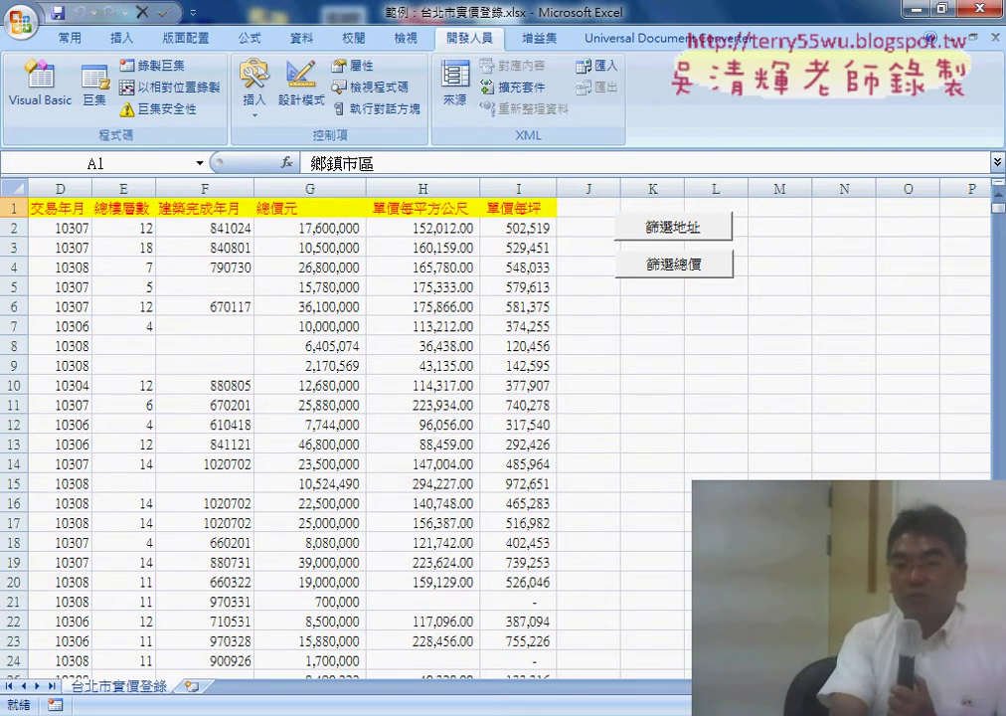
- Run the 篩選地址 macro with keyword 博愛路 and view the five matching rows on the new 博愛路 sheet
{"action": "scroll", "coordinate": [497, 427], "scroll_direction": "left", "scroll_amount": 3}
{"action": "scroll", "coordinate": [497, 427], "scroll_direction": "right", "scroll_amount": 3}
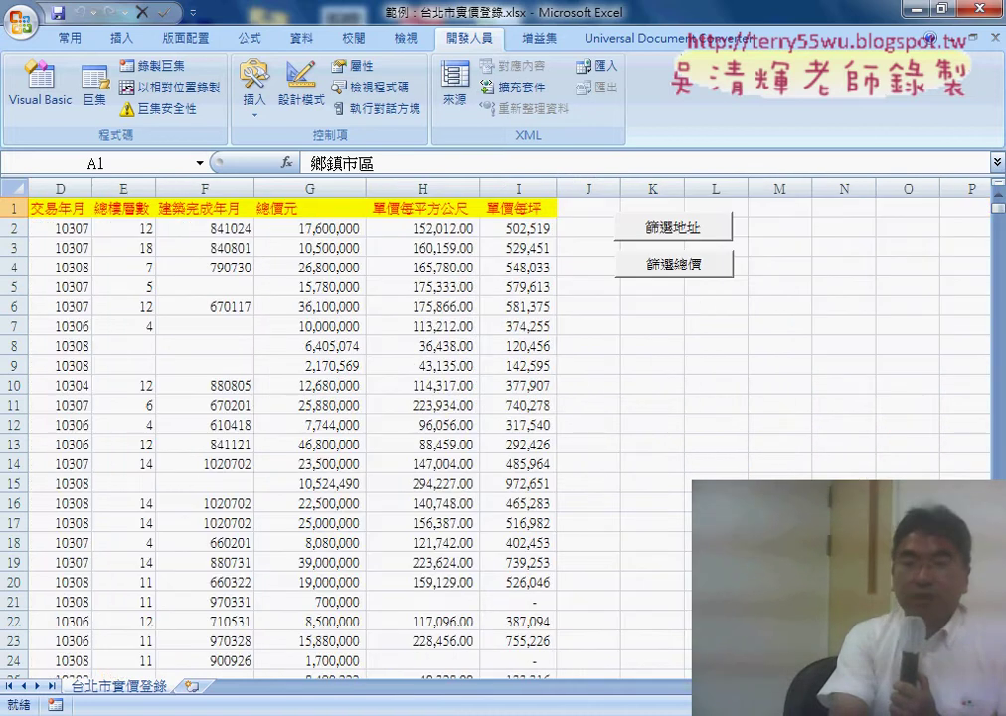
{"action": "left_click", "coordinate": [674, 232]}
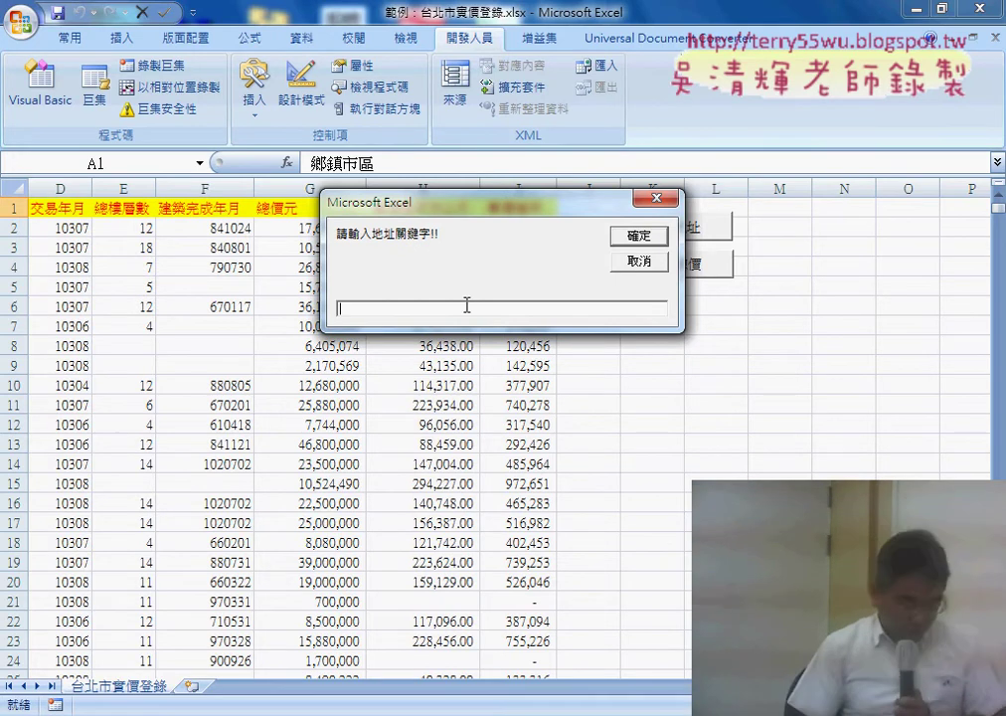
{"action": "type", "text": "ㄅㄛ"}
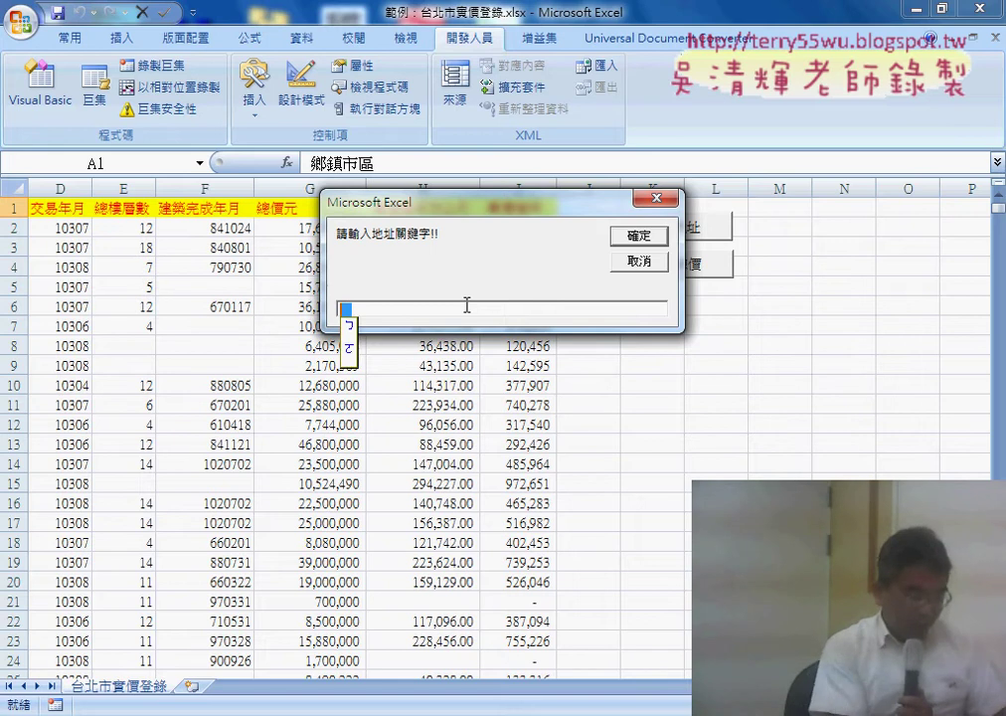
{"action": "type", "text": "鄉"}
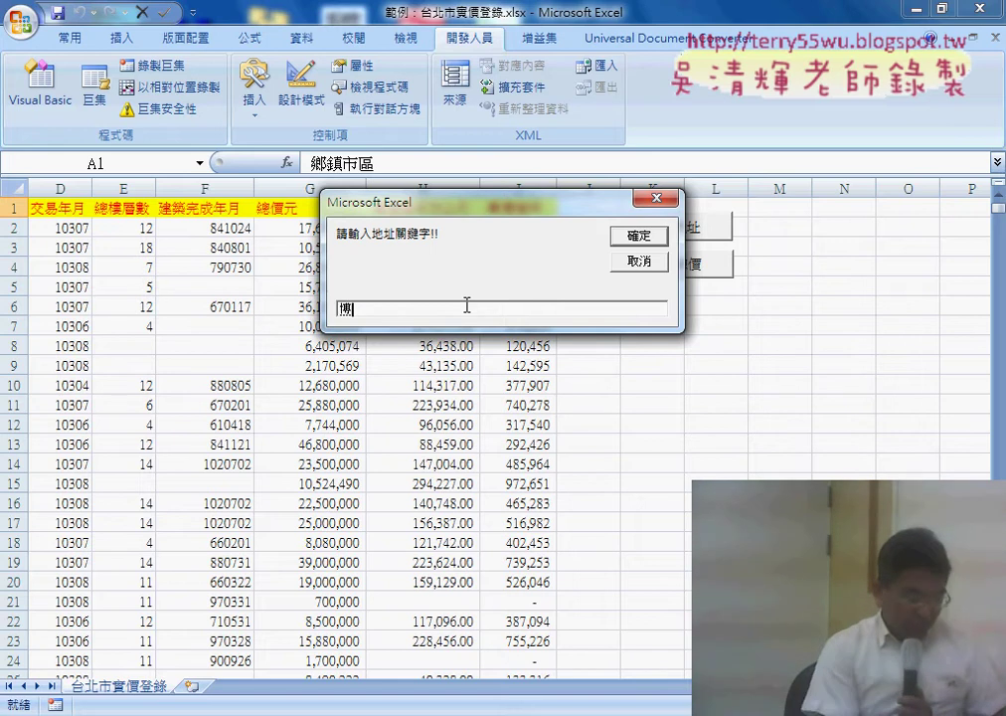
{"action": "type", "text": "愛路"}
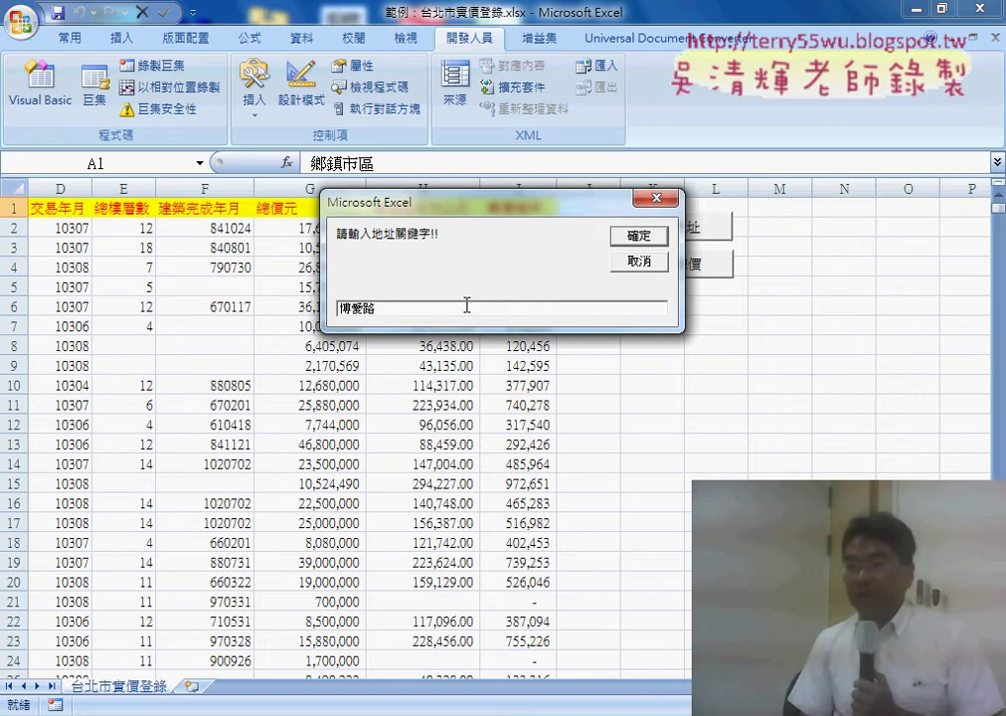
{"action": "left_click", "coordinate": [637, 236]}
{"action": "left_click", "coordinate": [207, 686]}
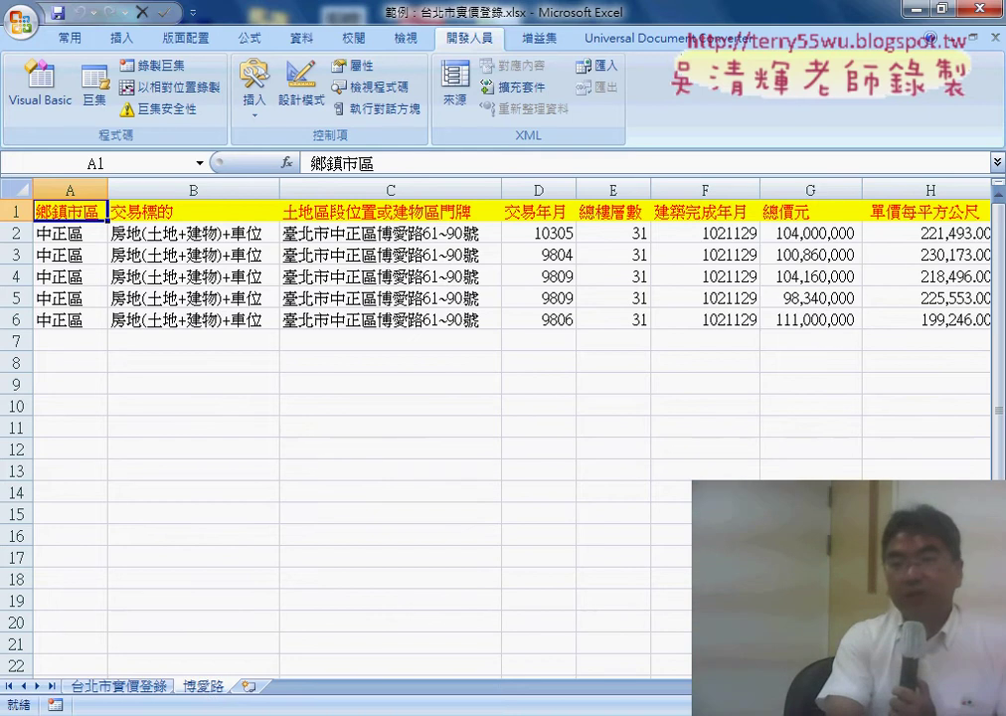
- Select the 博愛路 sheet's total prices in G2:G6 and floor counts in E2:E6
{"action": "scroll", "coordinate": [497, 427], "scroll_direction": "right", "scroll_amount": 2}
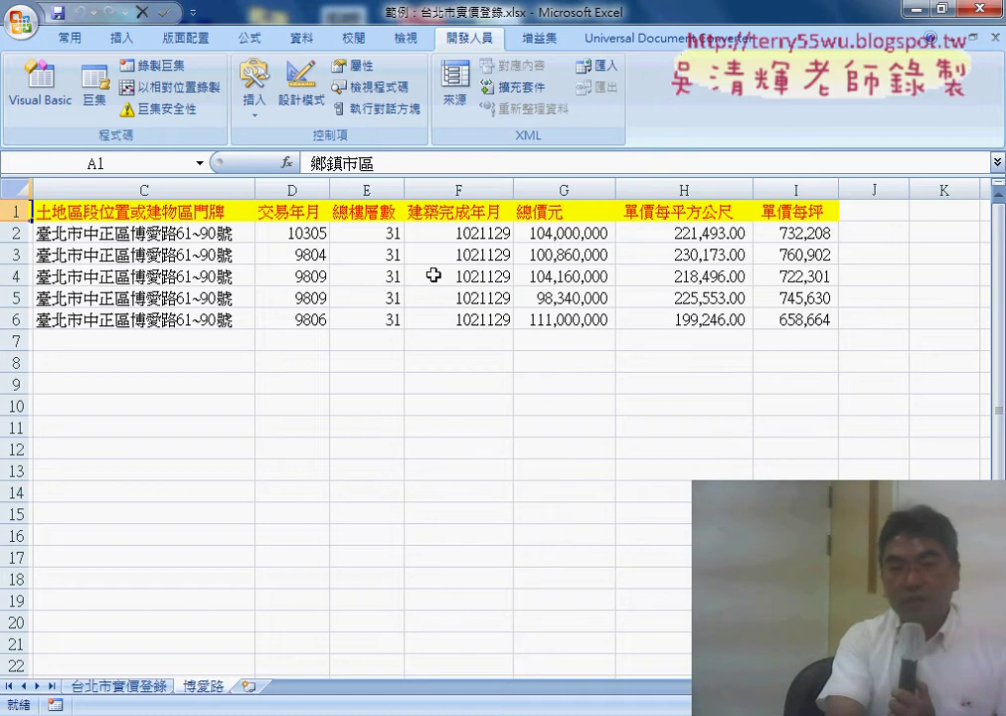
{"action": "left_click_drag", "start_coordinate": [580, 234], "coordinate": [579, 319]}
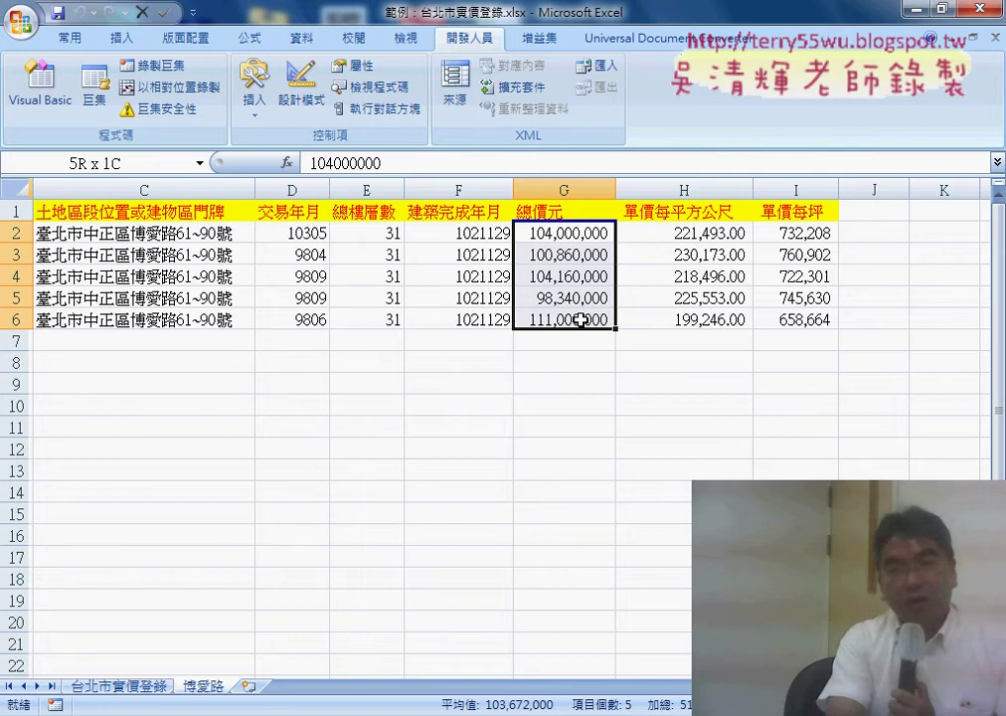
{"action": "left_click_drag", "start_coordinate": [580, 320], "coordinate": [580, 320]}
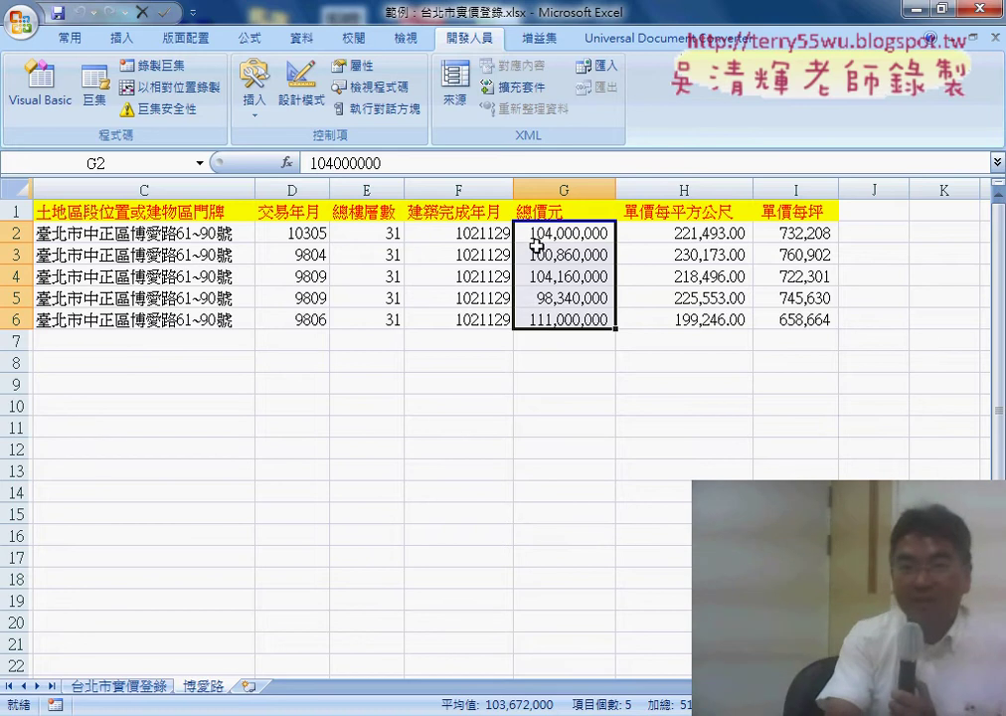
{"action": "left_click_drag", "start_coordinate": [393, 233], "coordinate": [395, 319]}
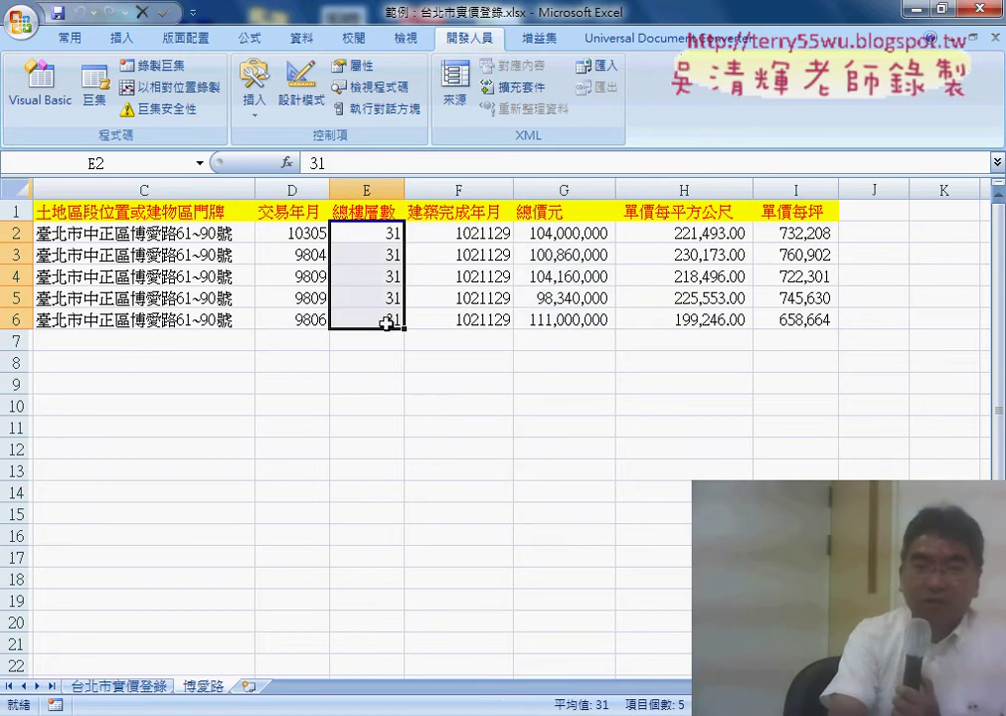
{"action": "left_click", "coordinate": [117, 686]}
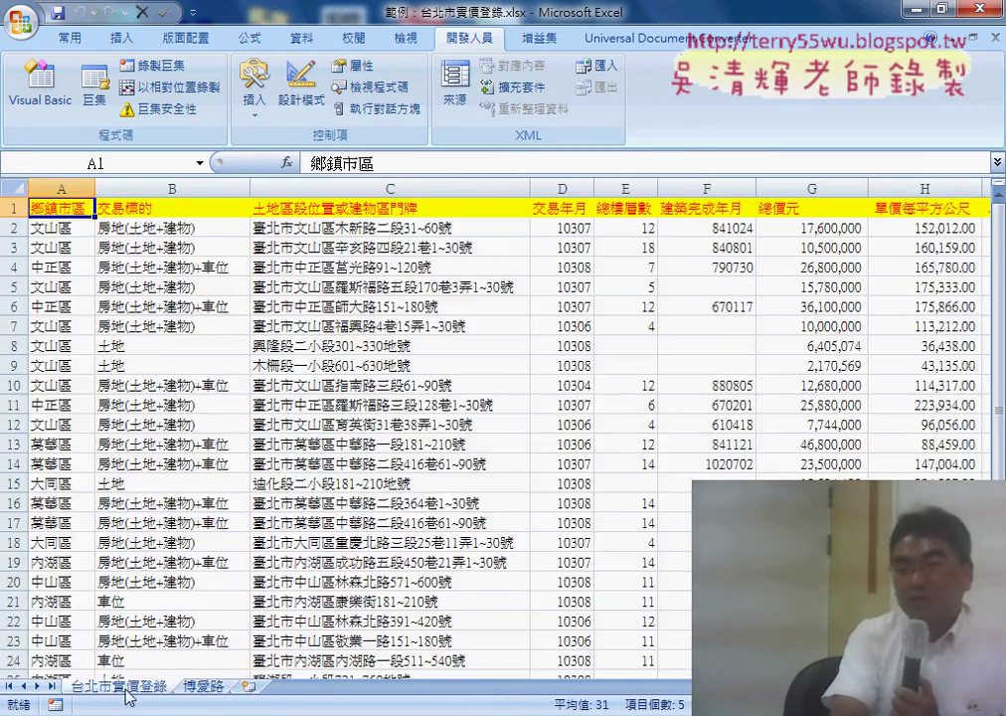
{"action": "scroll", "coordinate": [398, 398], "scroll_direction": "right", "scroll_amount": 3}
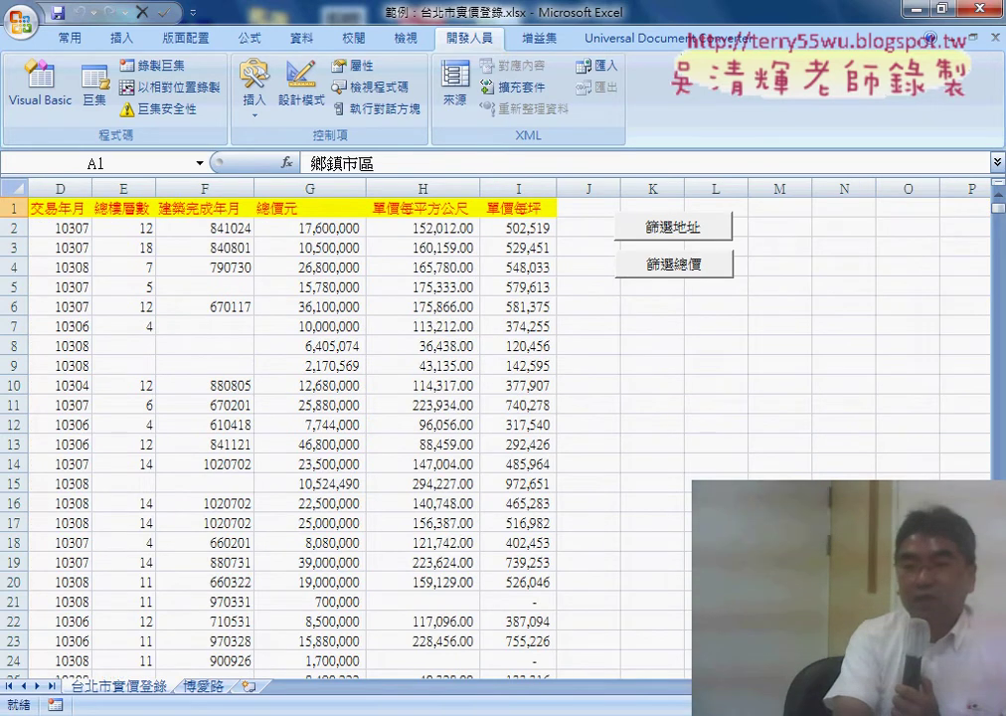
{"action": "scroll", "coordinate": [398, 397], "scroll_direction": "left", "scroll_amount": 3}
{"action": "left_click", "coordinate": [395, 186]}
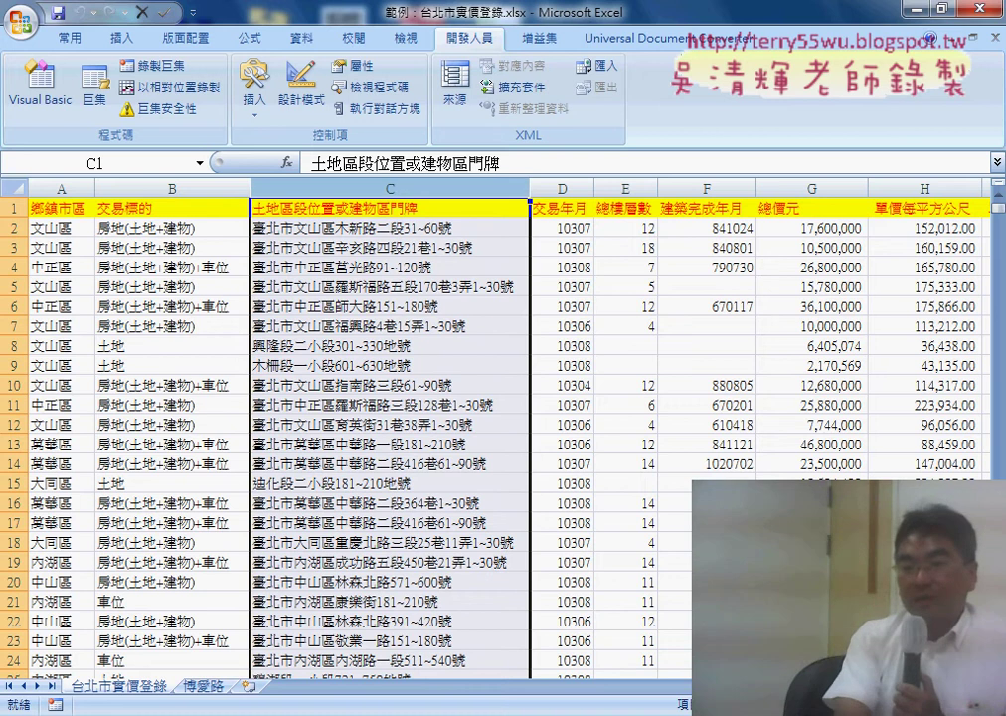
{"action": "scroll", "coordinate": [686, 278], "scroll_direction": "right", "scroll_amount": 3}
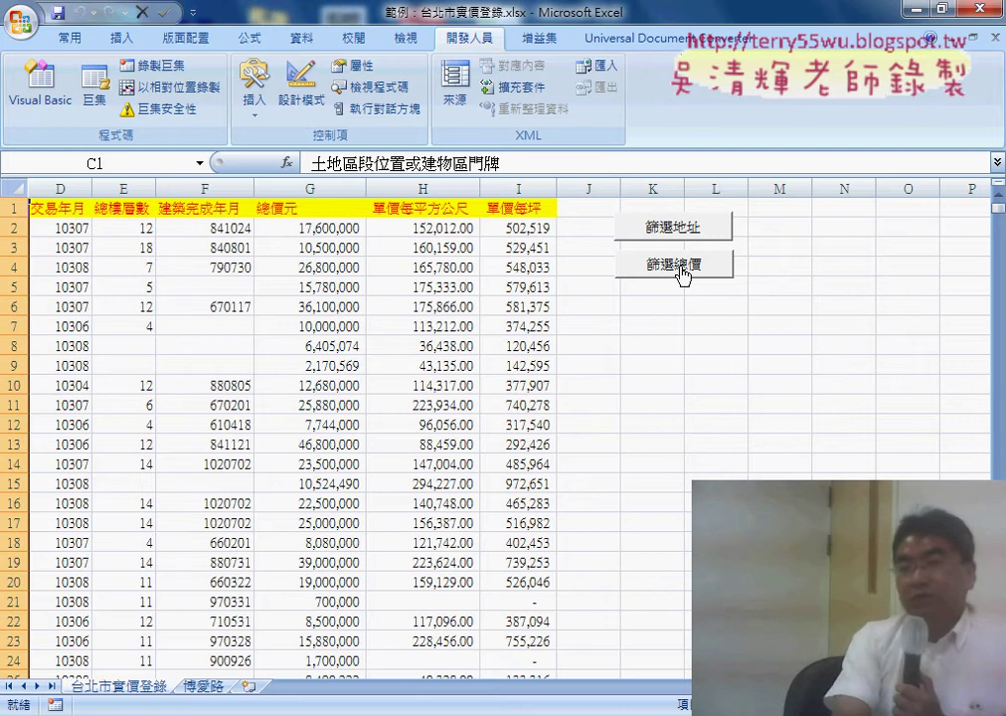
- Run the 篩選總價 macro with a 5000000 minimum and 10000000 maximum total price
{"action": "left_click", "coordinate": [683, 275]}
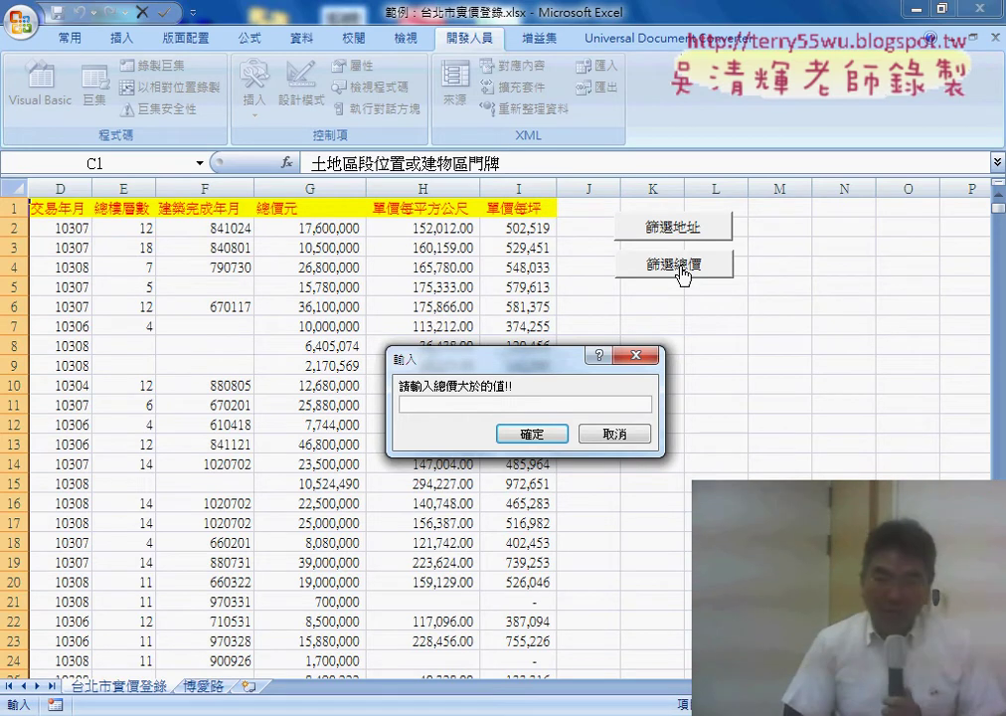
{"action": "type", "text": "5000000"}
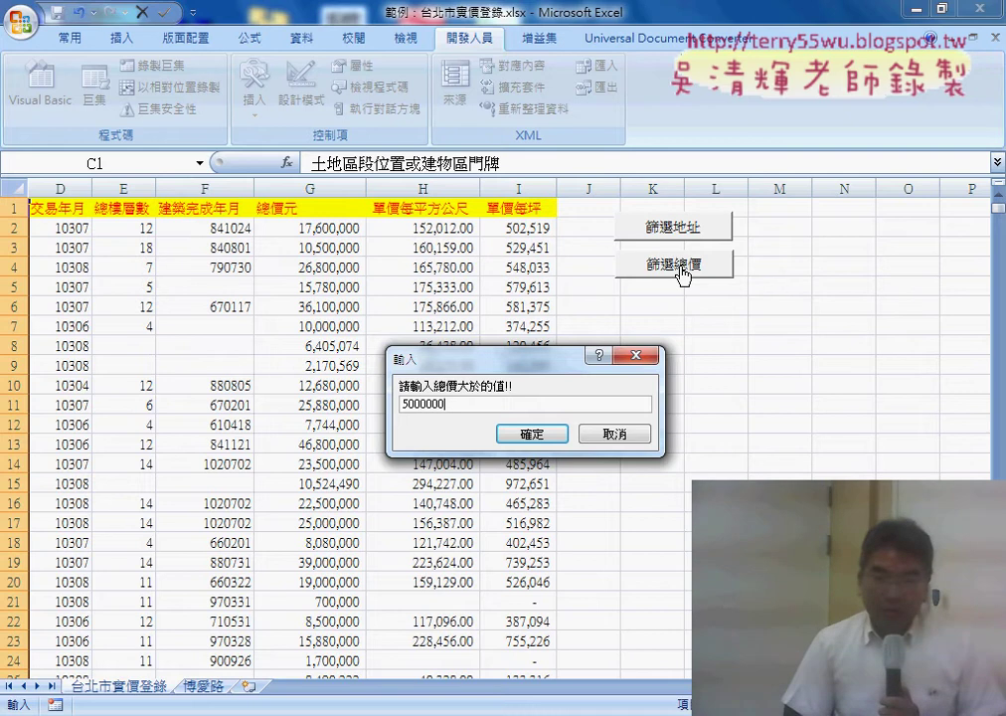
{"action": "key", "text": "Return"}
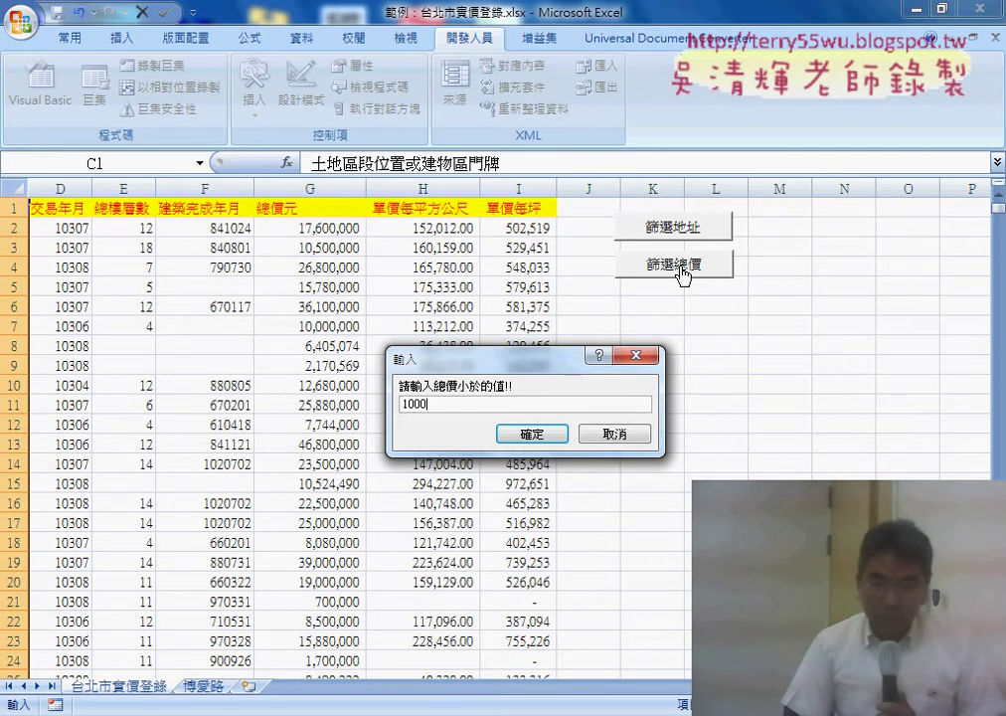
{"action": "type", "text": "00000"}
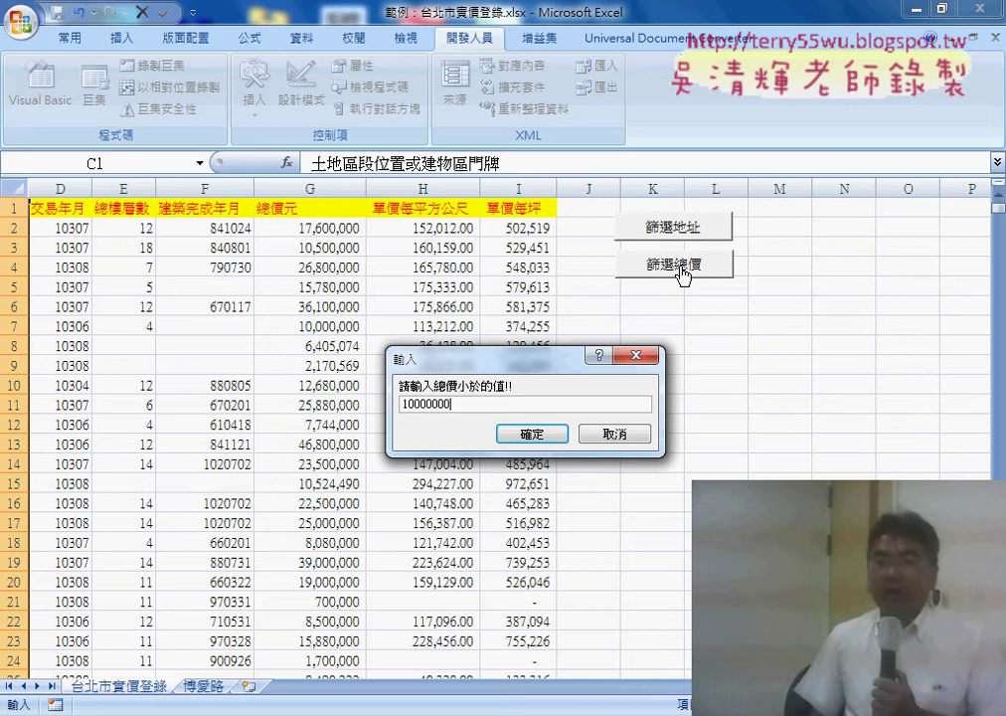
{"action": "key", "text": "Return"}
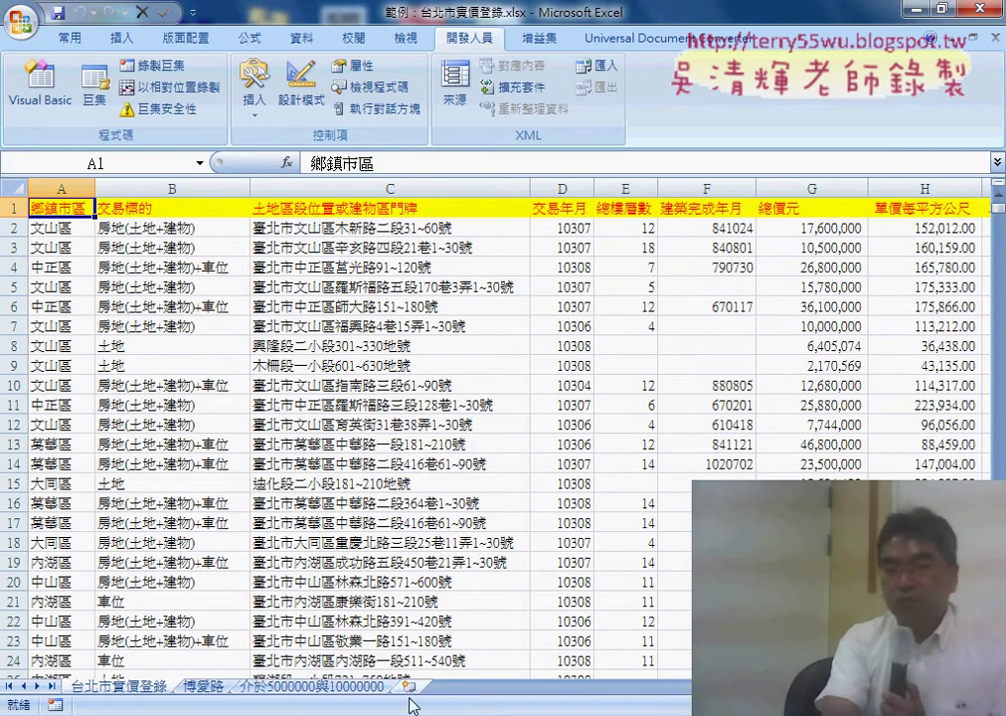
{"action": "left_click", "coordinate": [299, 688]}
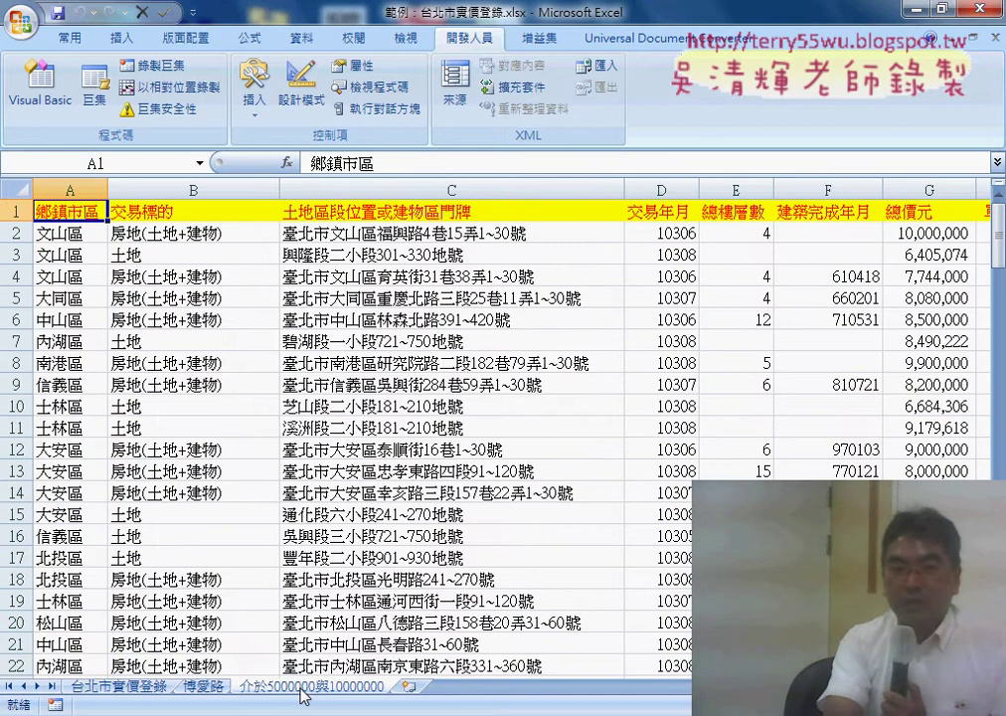
{"action": "left_click", "coordinate": [78, 238]}
{"action": "left_click", "coordinate": [413, 235]}
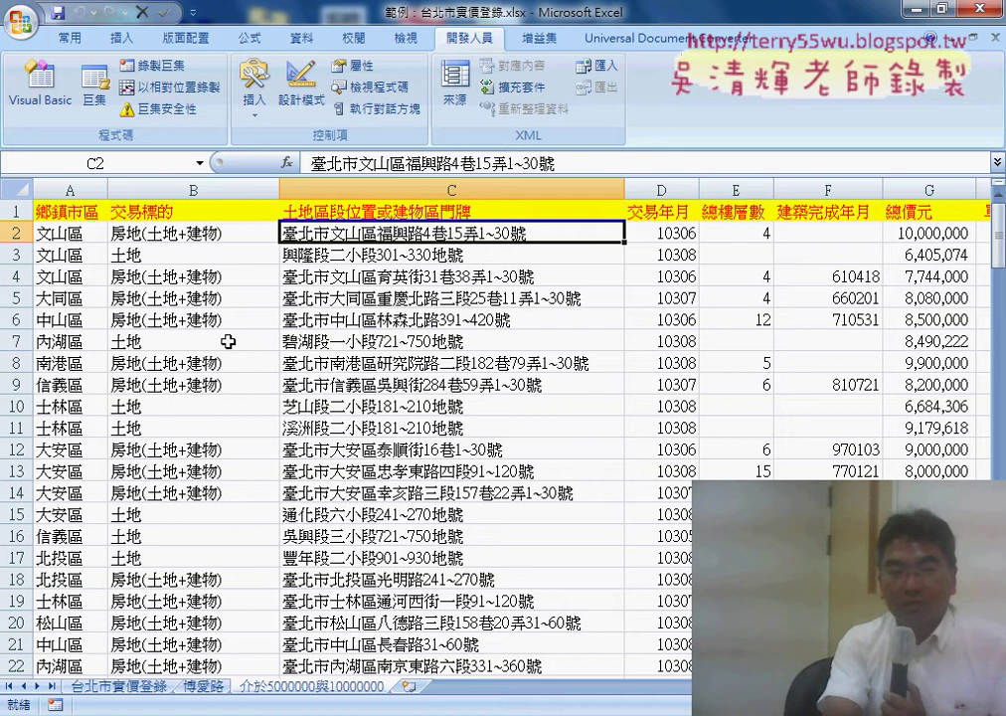
{"action": "left_click", "coordinate": [74, 343]}
{"action": "left_click", "coordinate": [416, 343]}
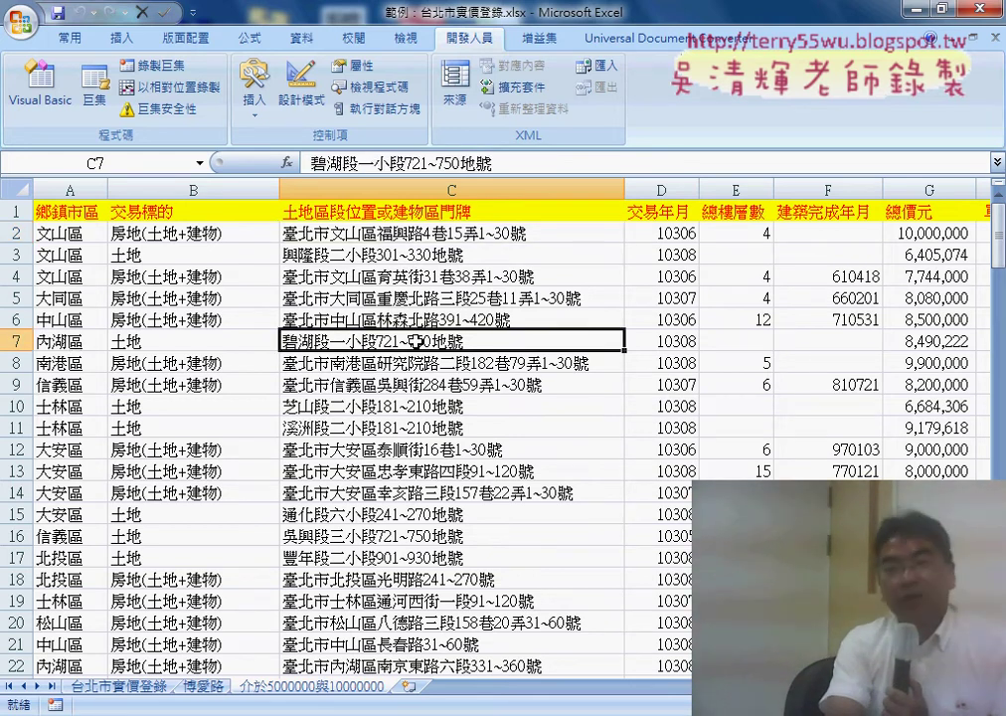
{"action": "left_click", "coordinate": [408, 320]}
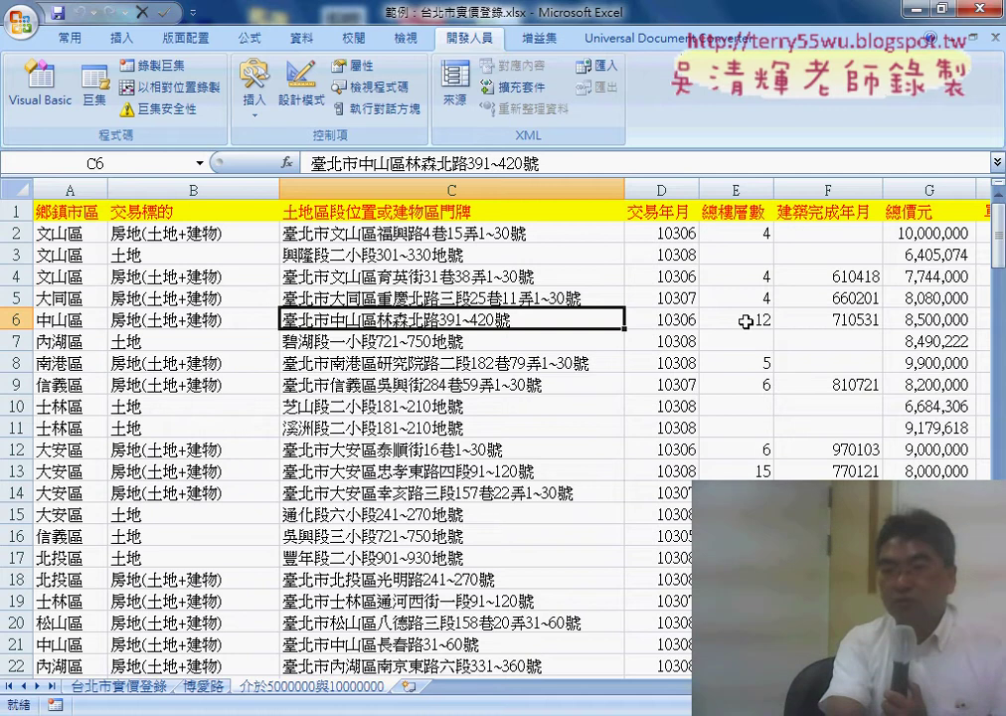
{"action": "left_click", "coordinate": [949, 320]}
{"action": "scroll", "coordinate": [503, 375], "scroll_direction": "down", "scroll_amount": 1}
{"action": "scroll", "coordinate": [502, 376], "scroll_direction": "down", "scroll_amount": 1}
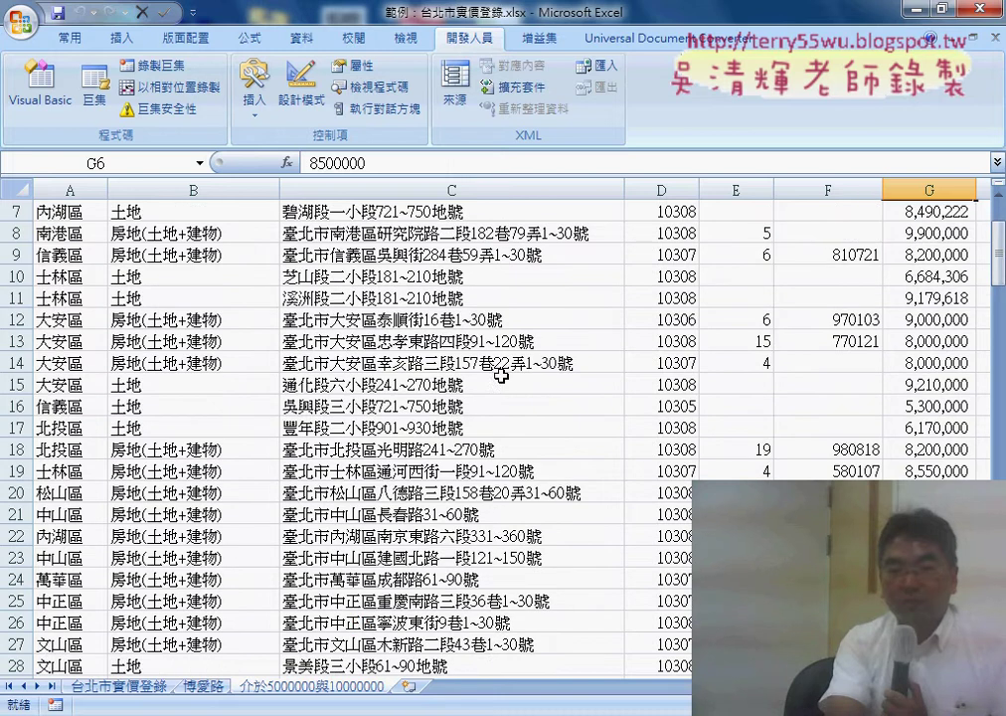
{"action": "scroll", "coordinate": [502, 376], "scroll_direction": "down", "scroll_amount": 2}
{"action": "scroll", "coordinate": [503, 376], "scroll_direction": "up", "scroll_amount": 4}
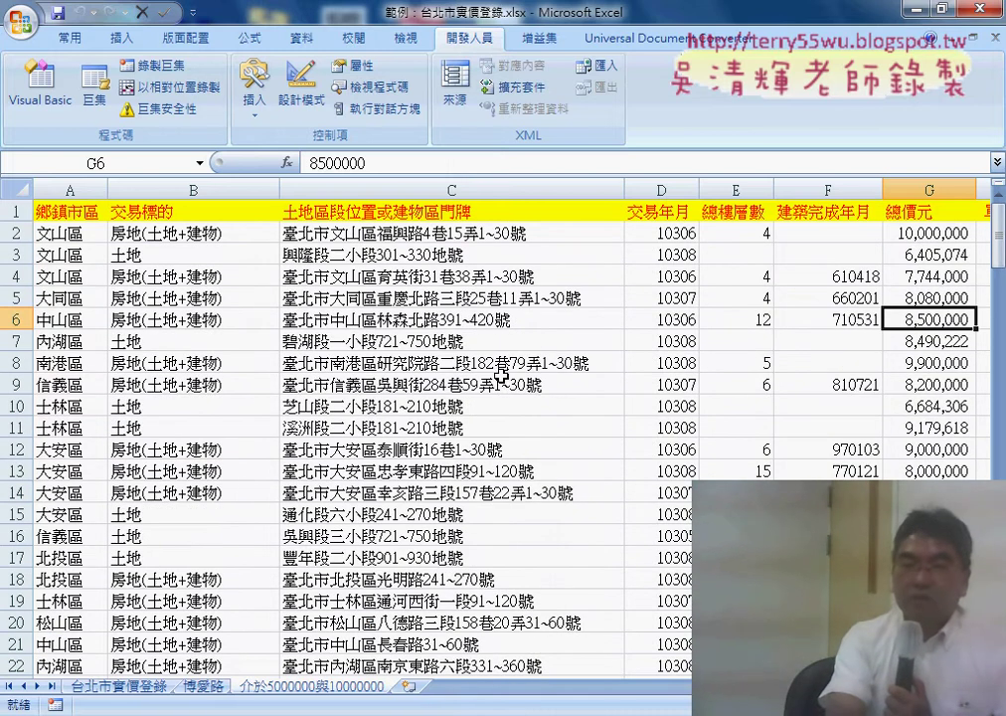
{"action": "left_click", "coordinate": [508, 233]}
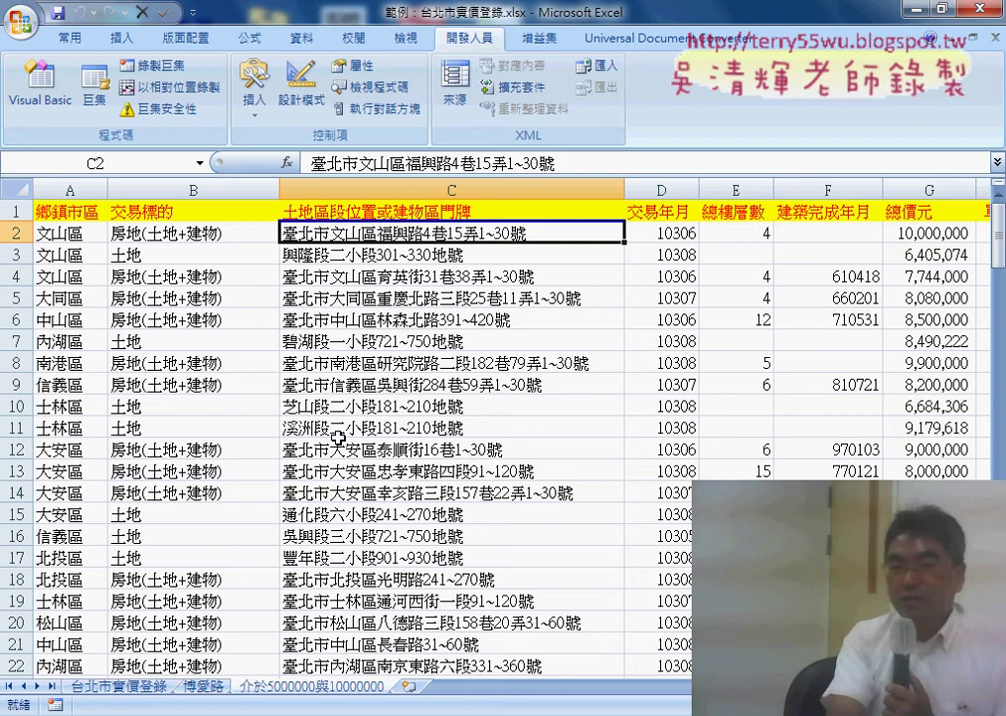
{"action": "left_click", "coordinate": [124, 696]}
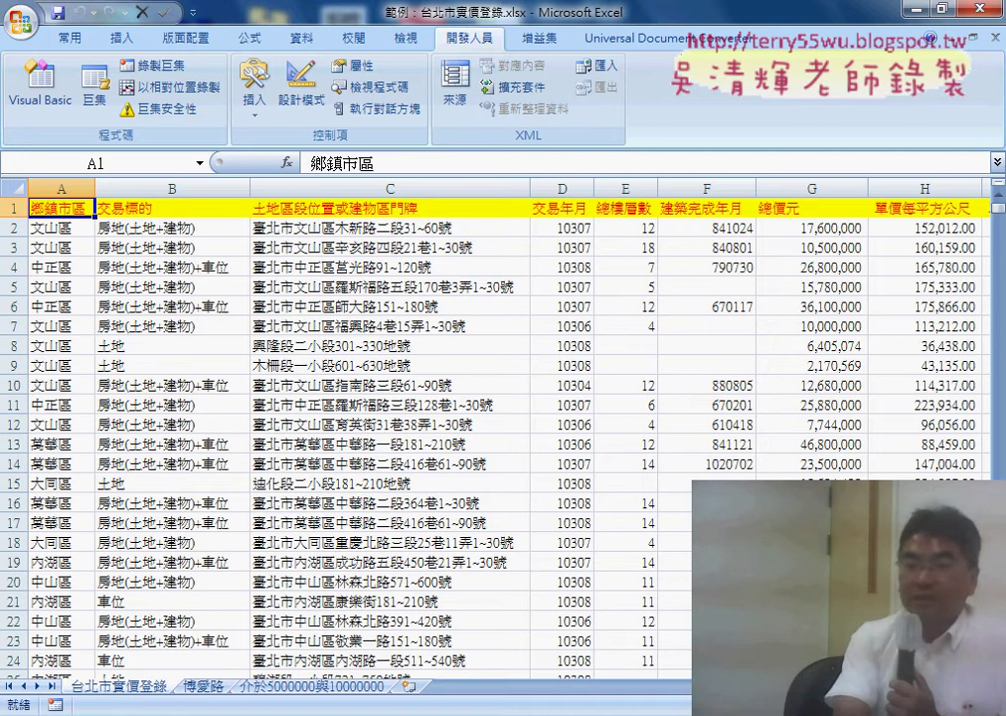
- Open the 篩選地址 button's assigned macro in the VBA editor and narrow the project pane
{"action": "scroll", "coordinate": [497, 428], "scroll_direction": "right", "scroll_amount": 3}
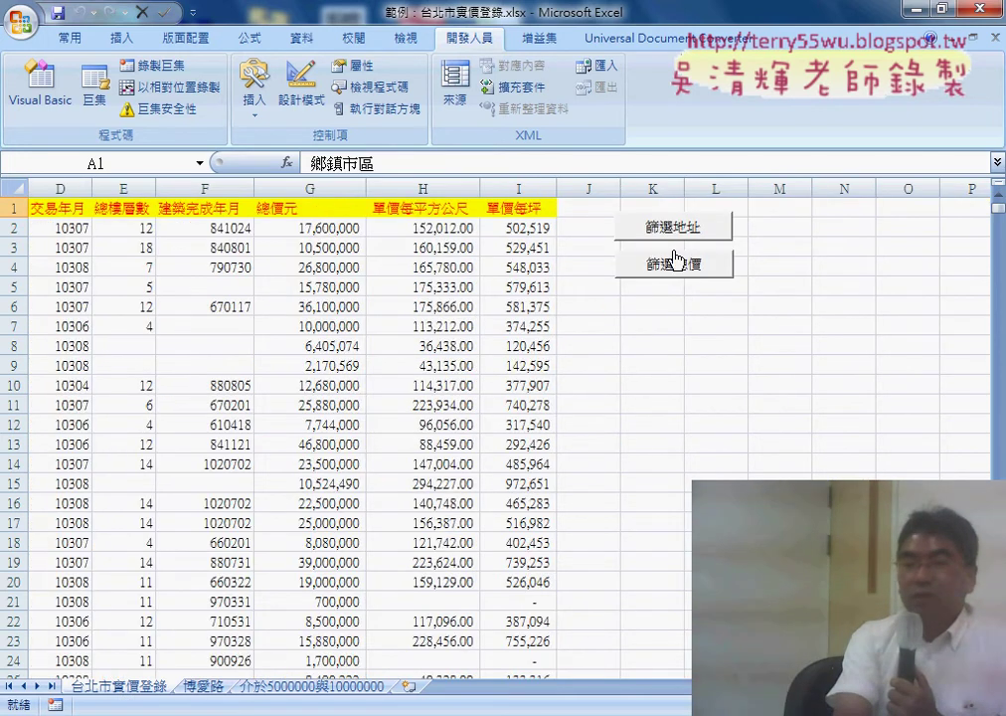
{"action": "right_click", "coordinate": [663, 221]}
{"action": "left_click", "coordinate": [724, 379]}
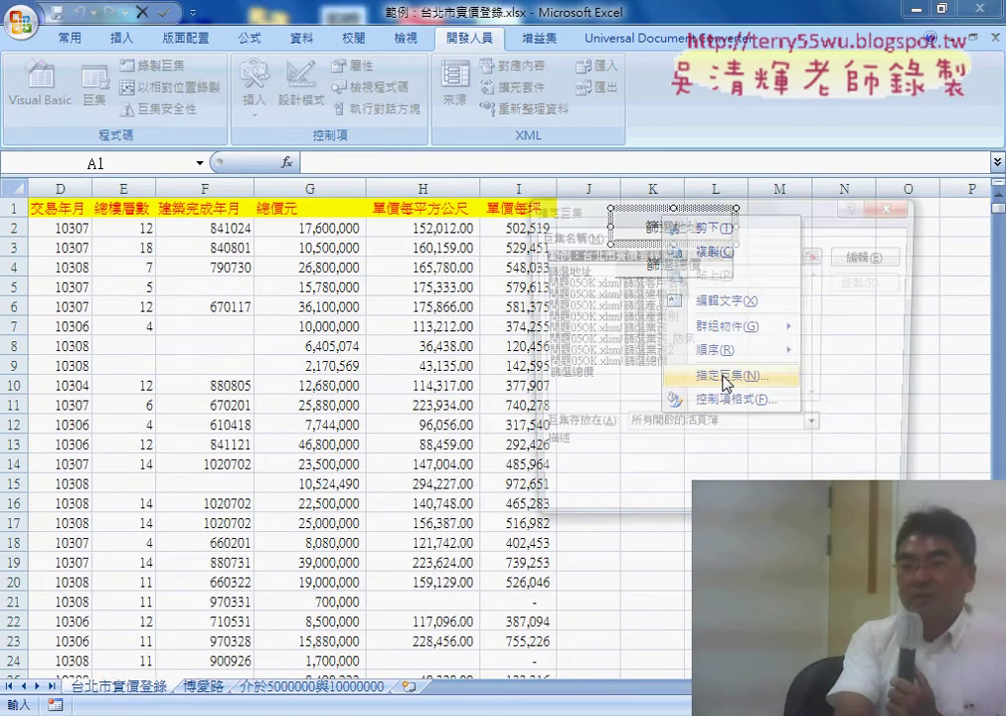
{"action": "left_click", "coordinate": [899, 258]}
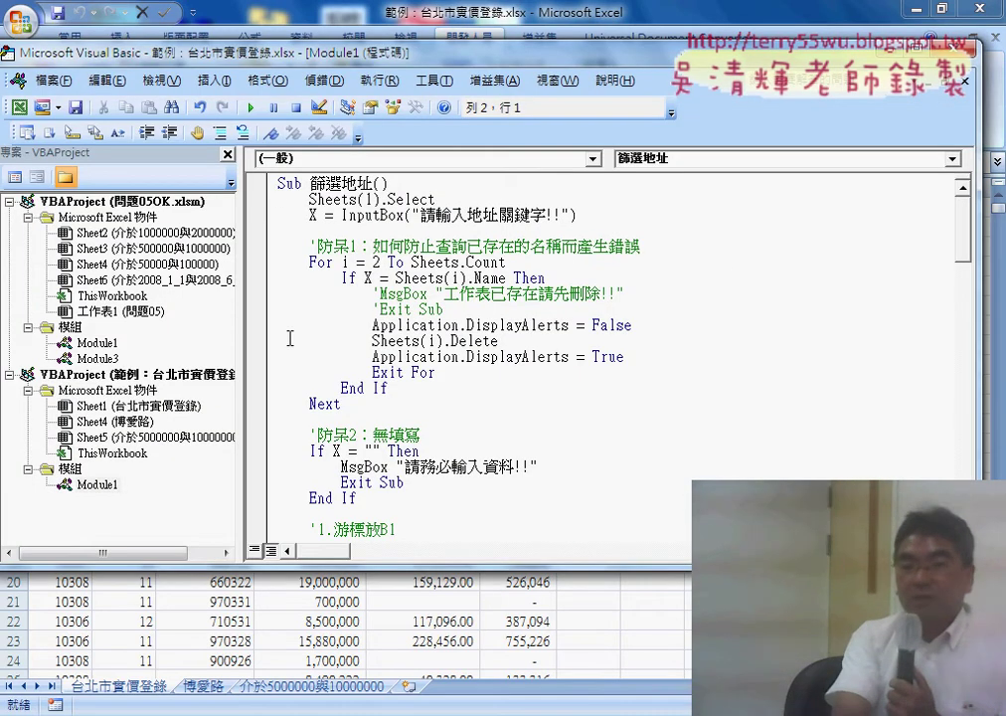
{"action": "left_click_drag", "start_coordinate": [241, 313], "coordinate": [90, 313]}
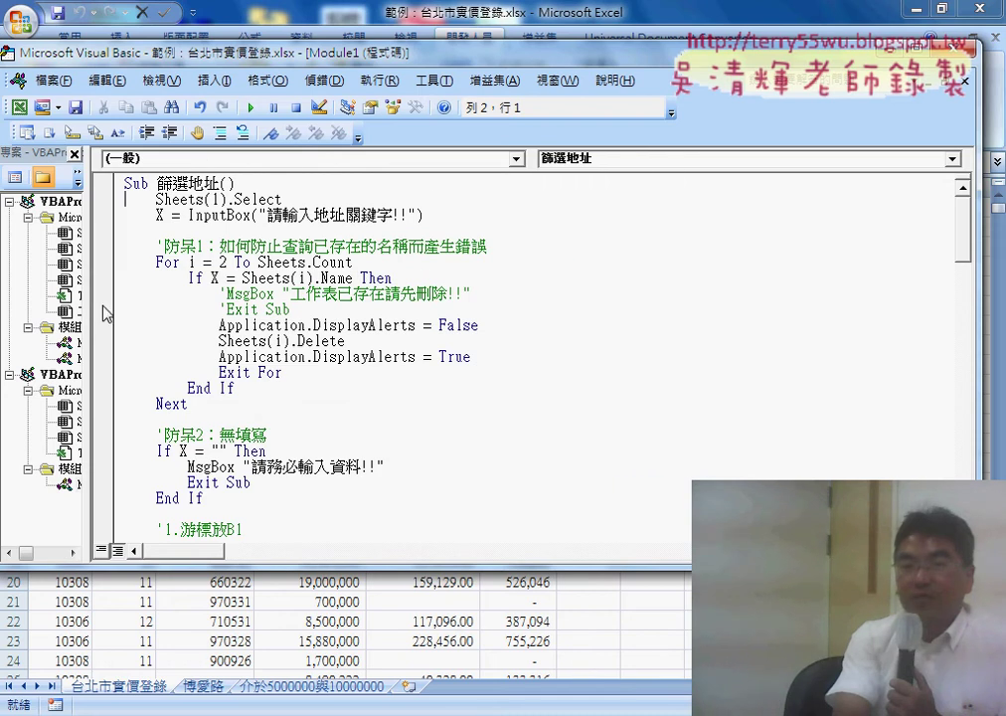
- Highlight the macro name, variable X, Sheets(1).Select, the 關鍵字 InputBox prompt and the Criterial expression
{"action": "left_click_drag", "start_coordinate": [157, 183], "coordinate": [219, 183]}
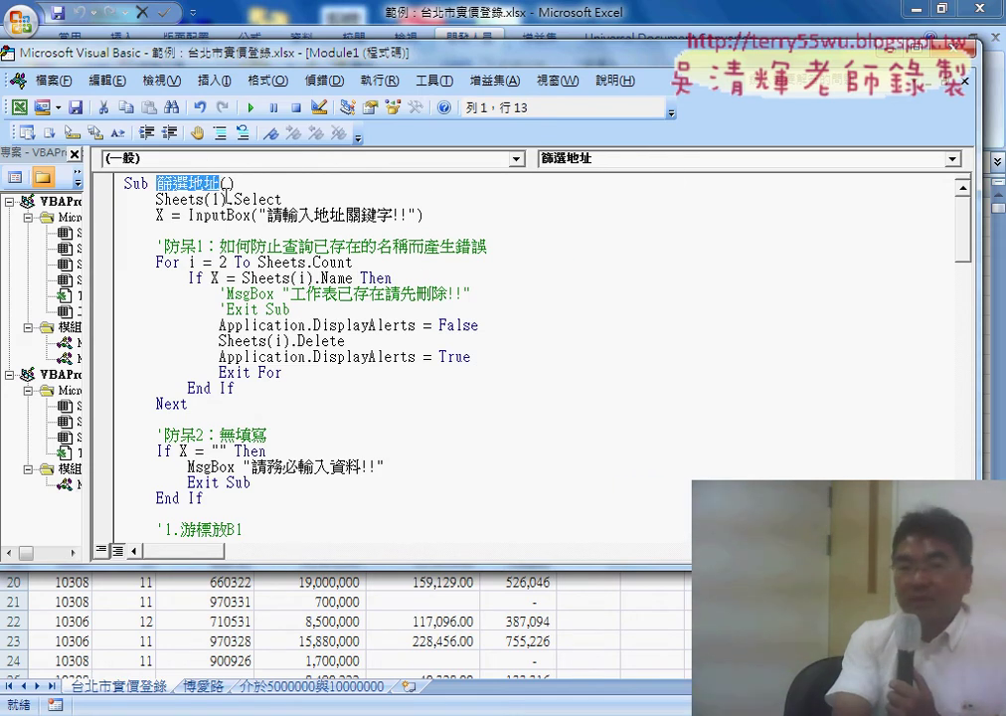
{"action": "double_click", "coordinate": [161, 215]}
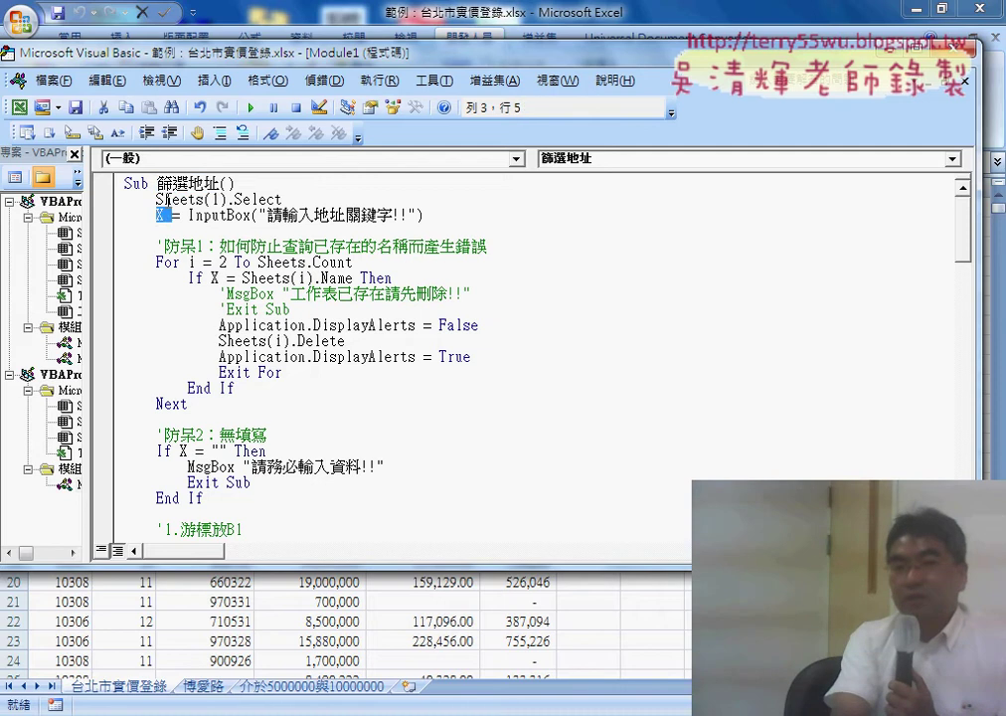
{"action": "left_click_drag", "start_coordinate": [157, 199], "coordinate": [285, 199]}
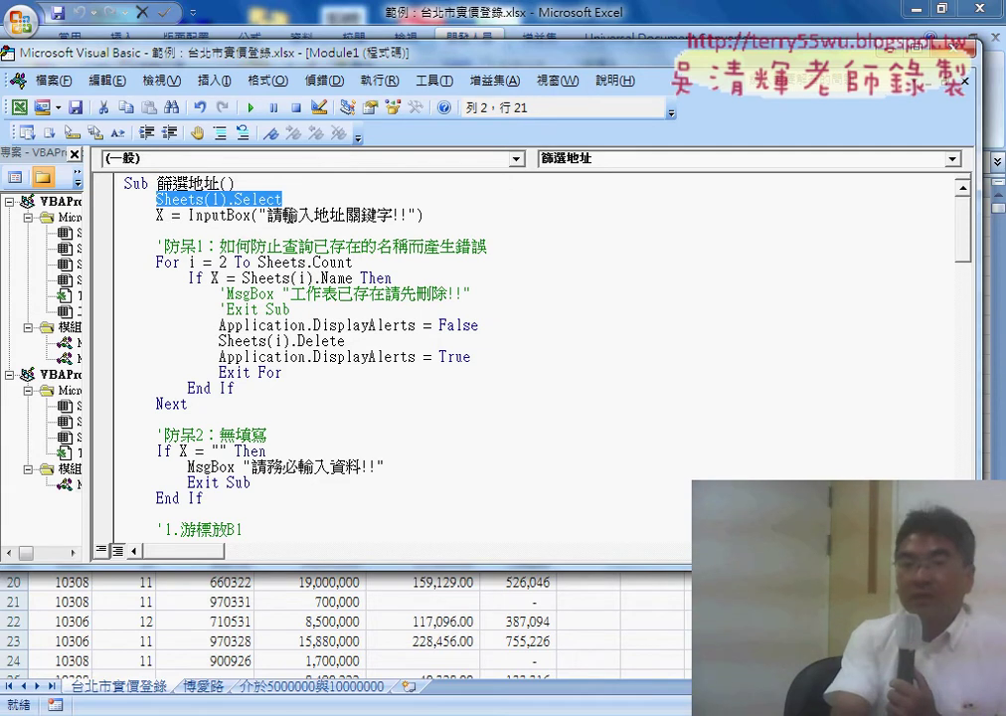
{"action": "double_click", "coordinate": [190, 214]}
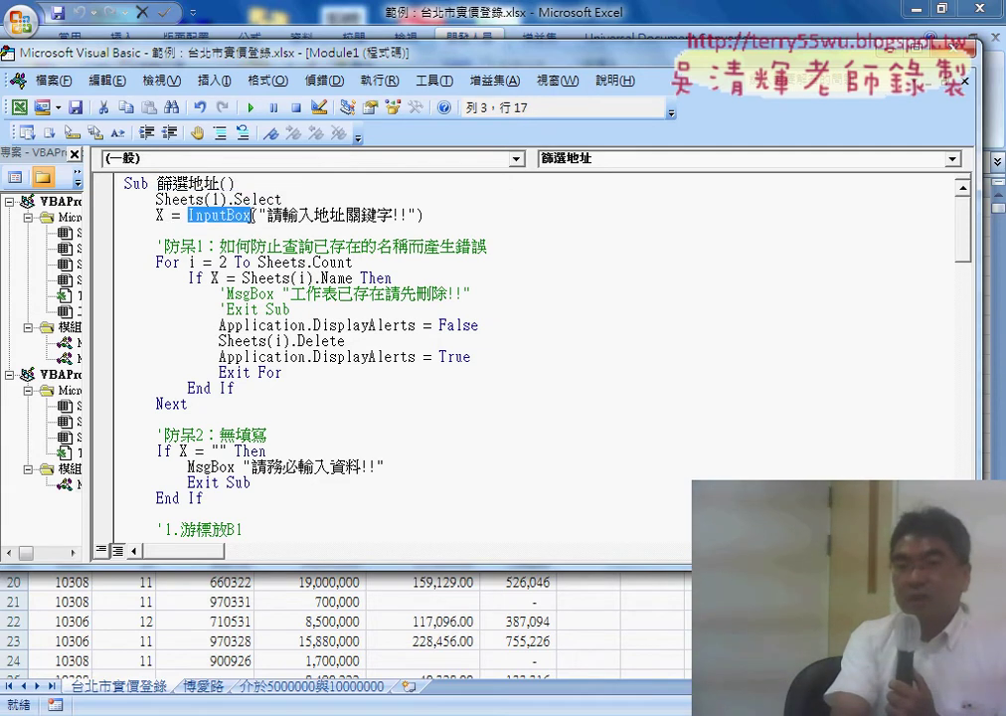
{"action": "left_click", "coordinate": [260, 215]}
{"action": "left_click_drag", "start_coordinate": [259, 215], "coordinate": [396, 215]}
{"action": "left_click", "coordinate": [395, 215]}
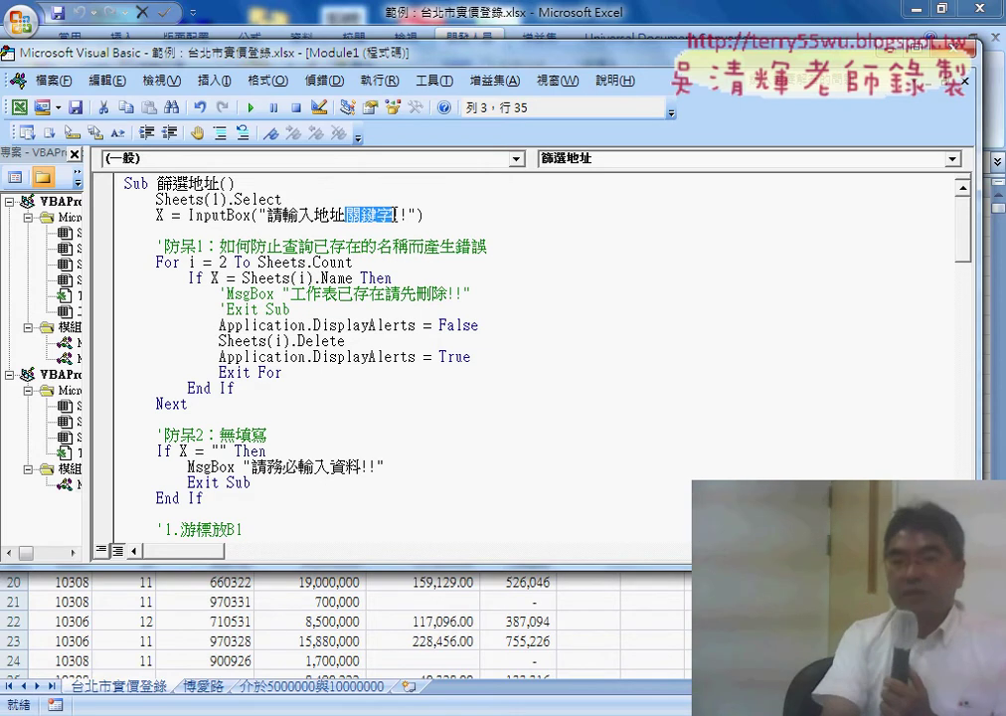
{"action": "scroll", "coordinate": [437, 284], "scroll_direction": "down", "scroll_amount": 1}
{"action": "scroll", "coordinate": [459, 309], "scroll_direction": "down", "scroll_amount": 3}
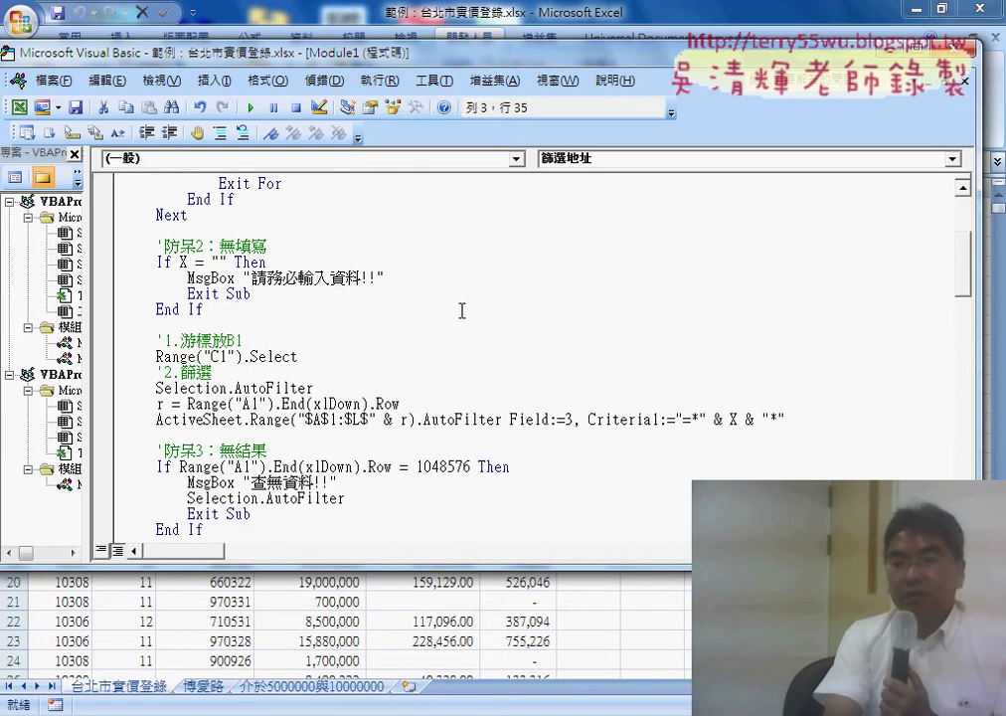
{"action": "scroll", "coordinate": [477, 338], "scroll_direction": "down", "scroll_amount": 1}
{"action": "left_click_drag", "start_coordinate": [590, 372], "coordinate": [797, 371]}
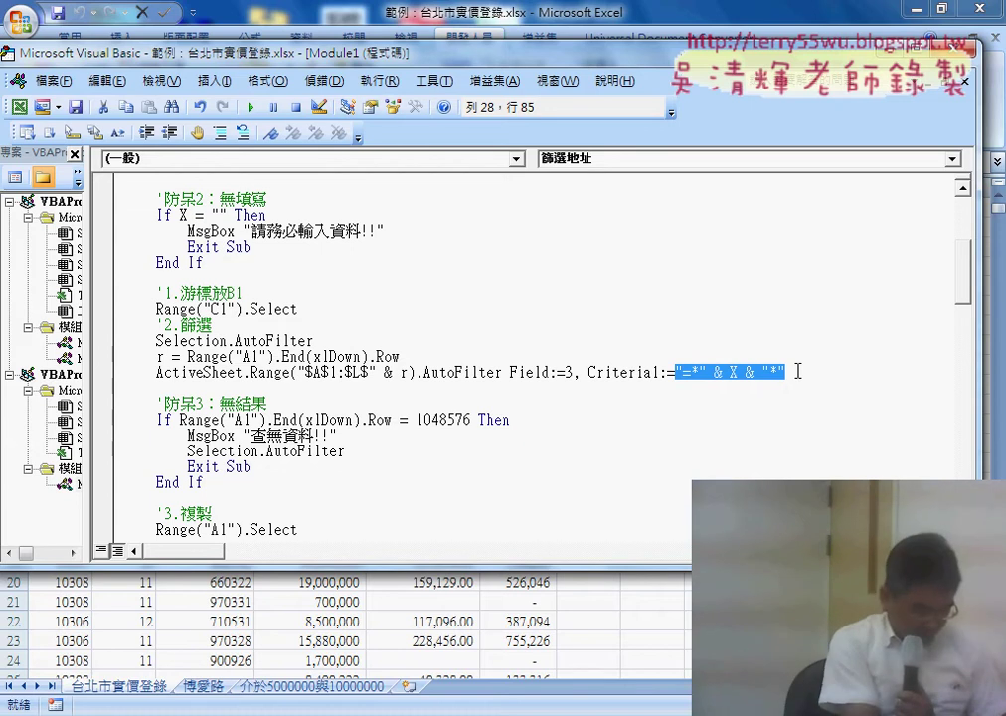
{"action": "type", "text": "X"}
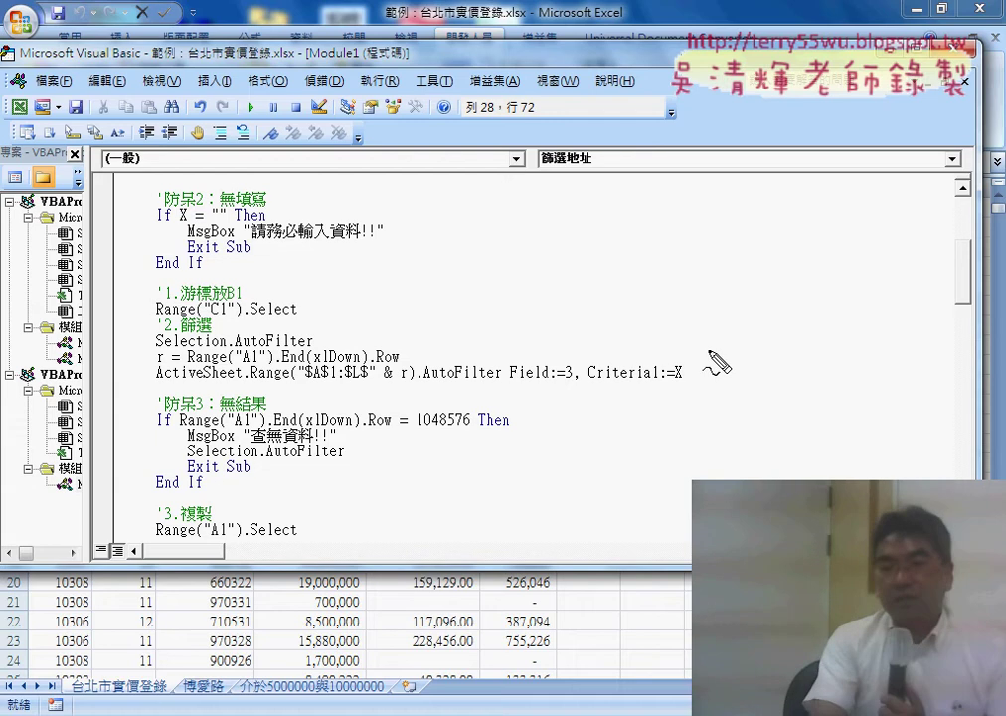
{"action": "mouse_move", "coordinate": [616, 299]}
{"action": "left_mouse_down"}
{"action": "mouse_move", "coordinate": [643, 300]}
{"action": "mouse_move", "coordinate": [640, 290]}
{"action": "left_mouse_up"}
{"action": "left_click_drag", "start_coordinate": [620, 290], "coordinate": [641, 309]}
{"action": "left_click", "coordinate": [745, 289]}
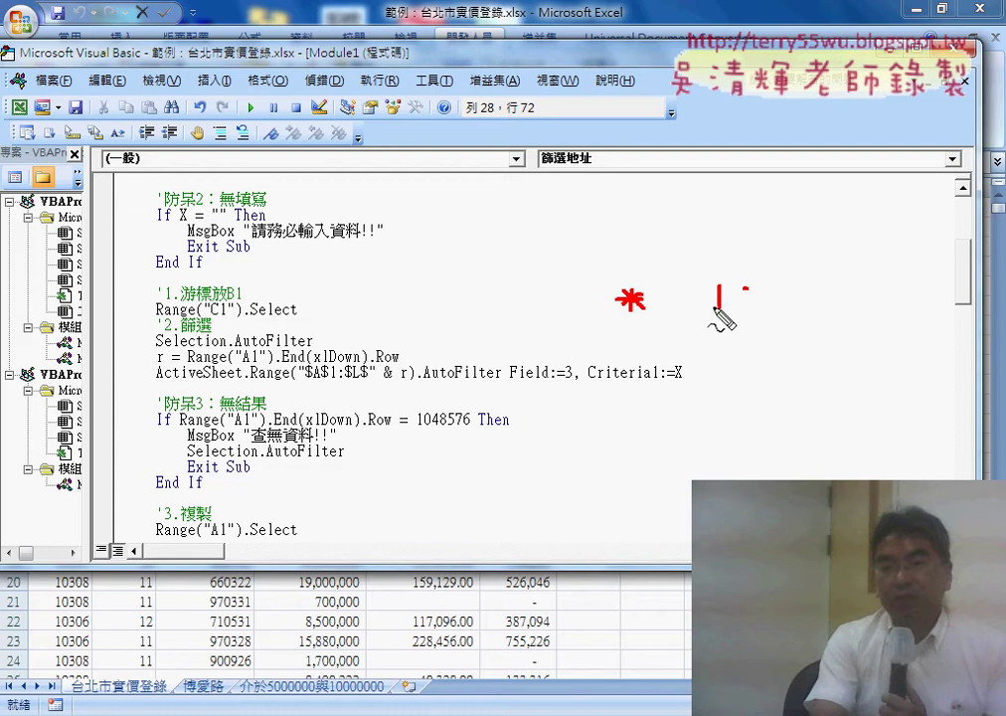
{"action": "left_click_drag", "start_coordinate": [706, 299], "coordinate": [731, 300]}
{"action": "left_click_drag", "start_coordinate": [709, 308], "coordinate": [728, 289]}
{"action": "mouse_move", "coordinate": [709, 289]}
{"action": "left_mouse_down"}
{"action": "mouse_move", "coordinate": [729, 308]}
{"action": "mouse_move", "coordinate": [667, 319]}
{"action": "mouse_move", "coordinate": [690, 316]}
{"action": "mouse_move", "coordinate": [692, 328]}
{"action": "left_mouse_up"}
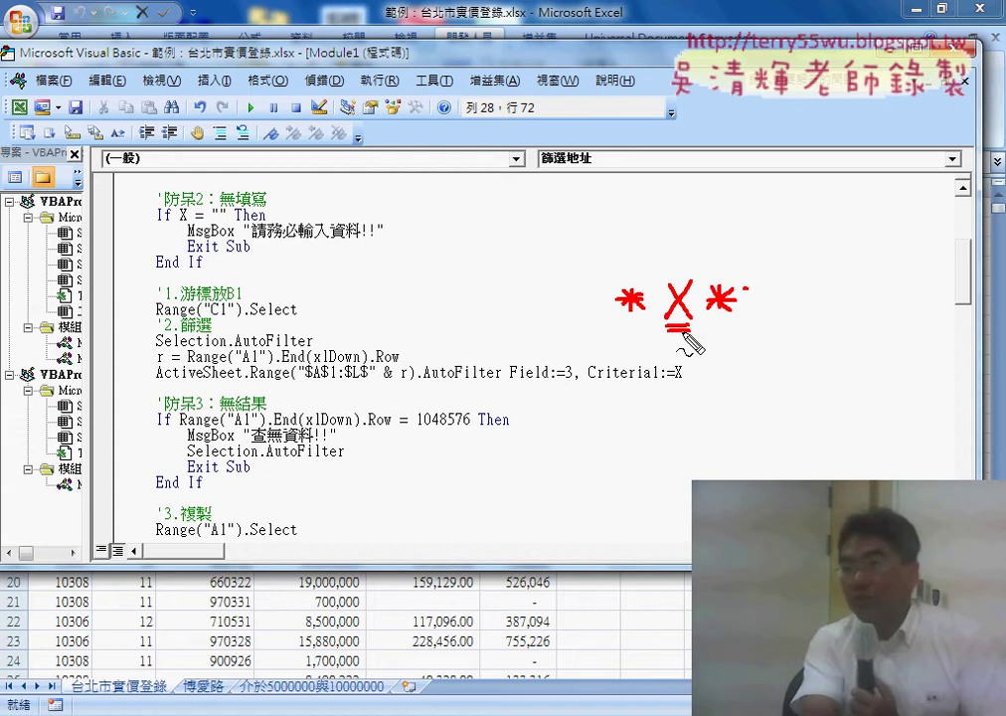
{"action": "mouse_move", "coordinate": [641, 259]}
{"action": "left_mouse_down"}
{"action": "mouse_move", "coordinate": [644, 282]}
{"action": "mouse_move", "coordinate": [652, 274]}
{"action": "left_mouse_up"}
{"action": "left_click_drag", "start_coordinate": [709, 251], "coordinate": [708, 262]}
{"action": "mouse_move", "coordinate": [741, 257]}
{"action": "left_mouse_down"}
{"action": "mouse_move", "coordinate": [742, 269]}
{"action": "mouse_move", "coordinate": [758, 271]}
{"action": "left_mouse_up"}
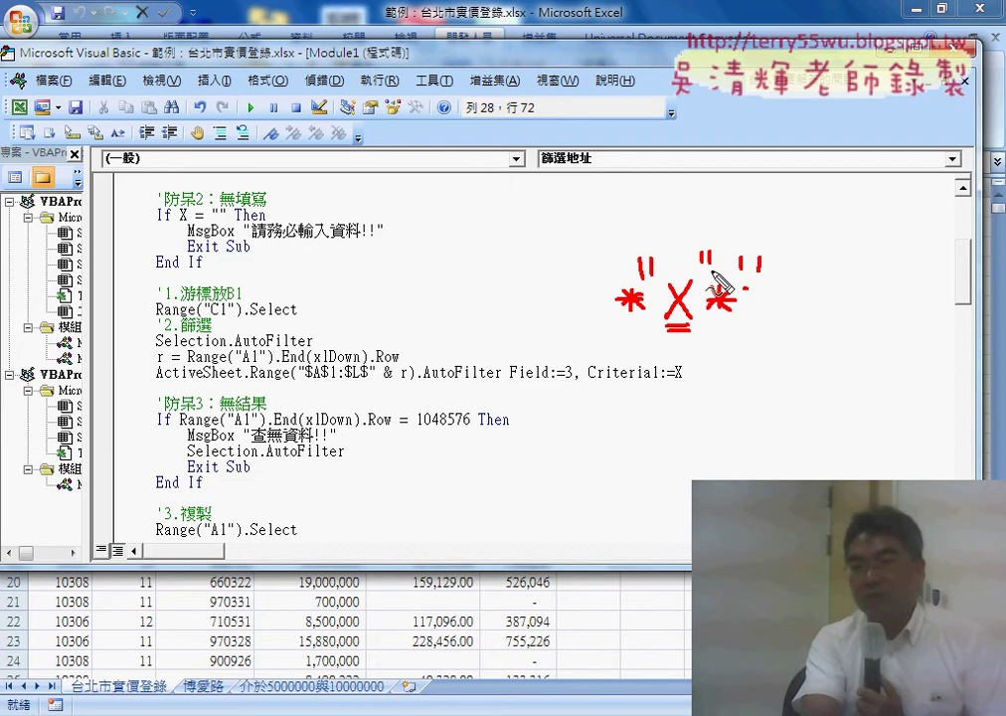
{"action": "left_click_drag", "start_coordinate": [587, 253], "coordinate": [590, 265]}
{"action": "left_click_drag", "start_coordinate": [666, 315], "coordinate": [690, 315]}
{"action": "left_click_drag", "start_coordinate": [666, 322], "coordinate": [690, 322]}
{"action": "mouse_move", "coordinate": [645, 199]}
{"action": "left_mouse_down"}
{"action": "mouse_move", "coordinate": [649, 227]}
{"action": "mouse_move", "coordinate": [699, 230]}
{"action": "left_mouse_up"}
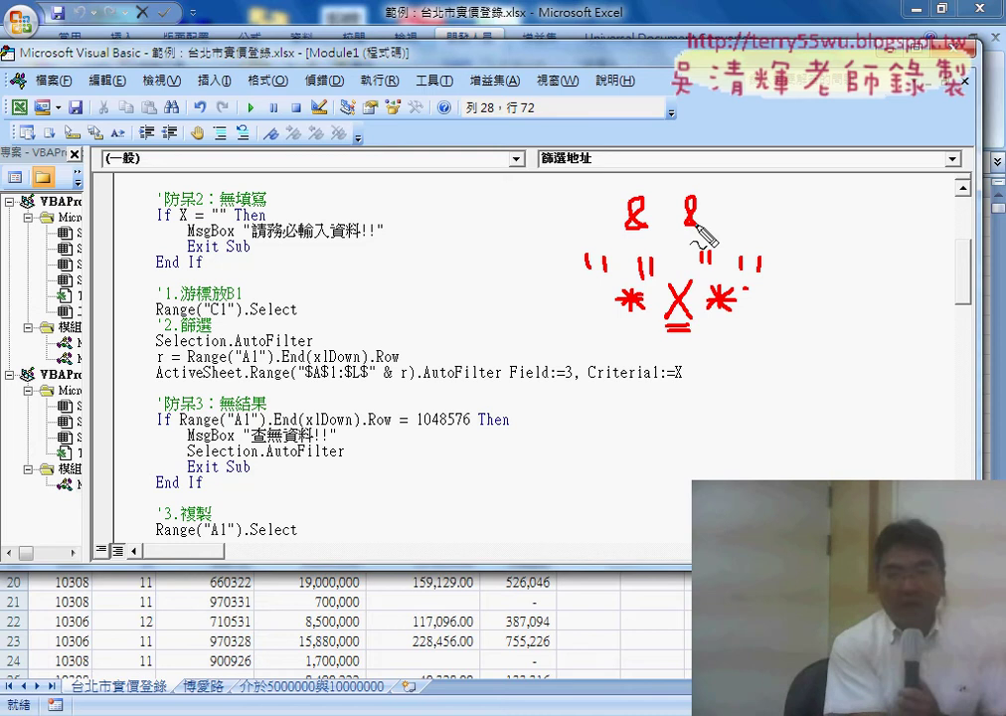
{"action": "key", "text": "Escape"}
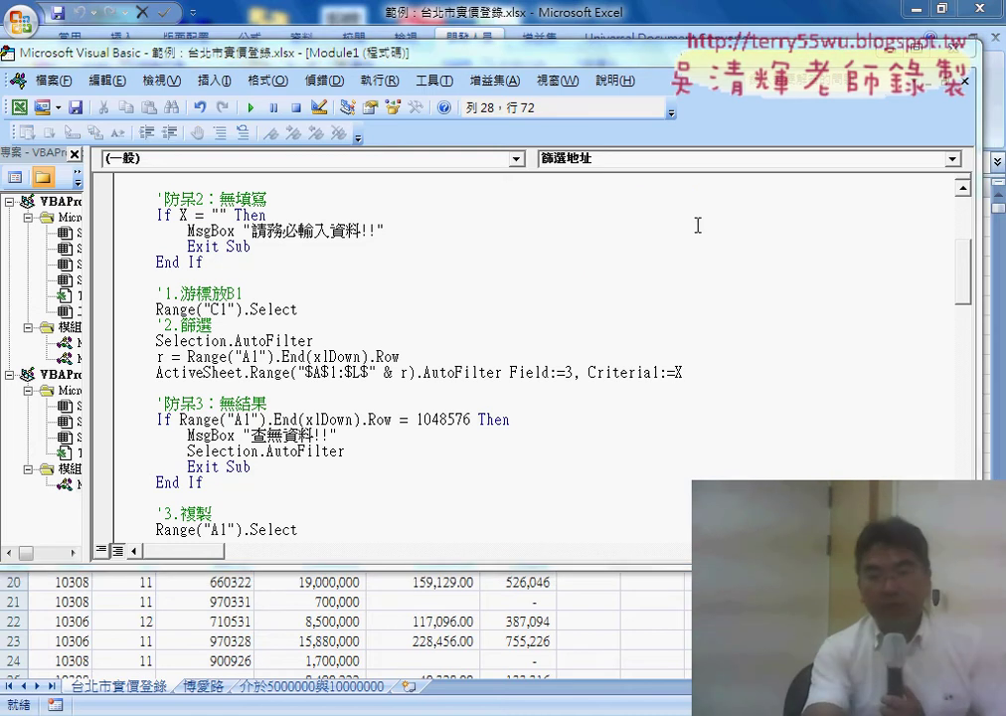
- Undo back to the original AutoFilter line and begin rebuilding the criterion around X with quotes and &
{"action": "left_click", "coordinate": [696, 376]}
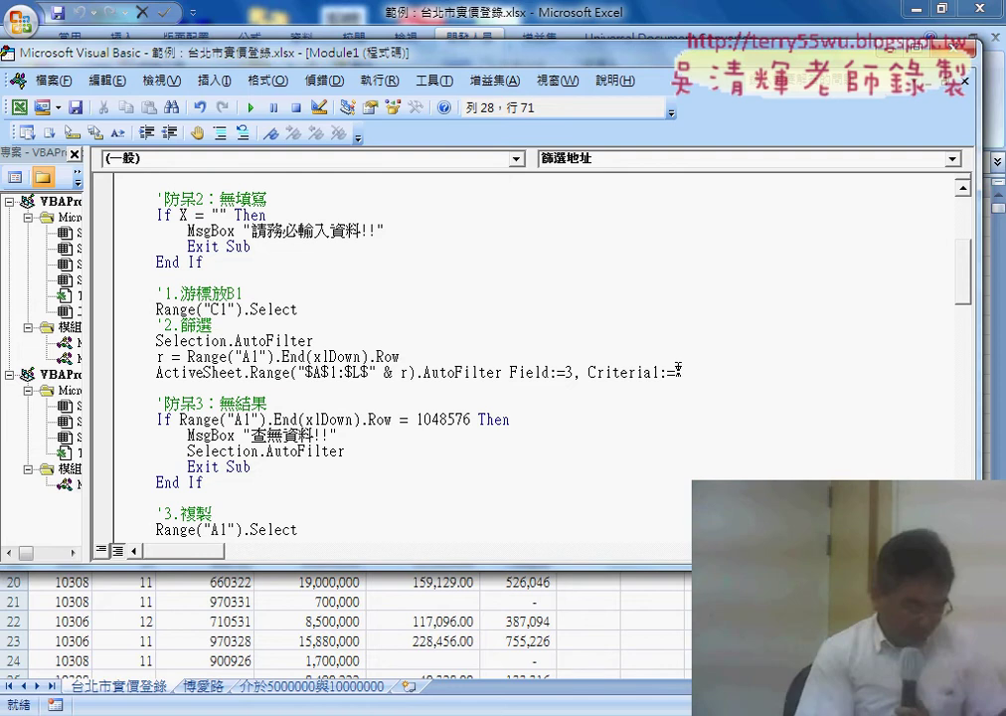
{"action": "key", "text": "ctrl+z"}
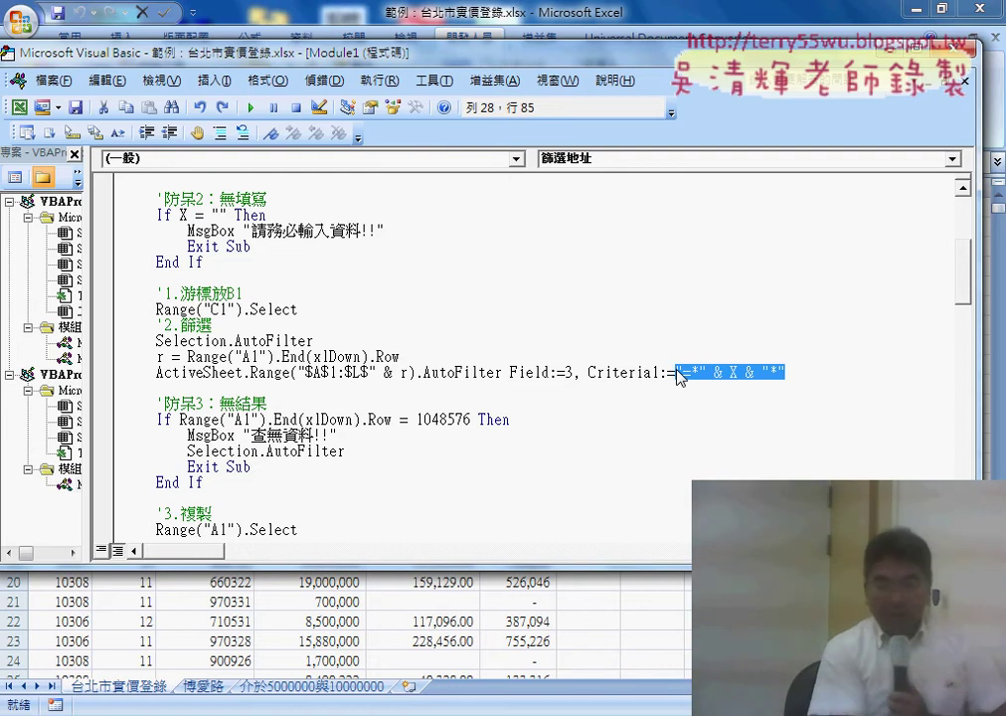
{"action": "key", "text": "ctrl+z"}
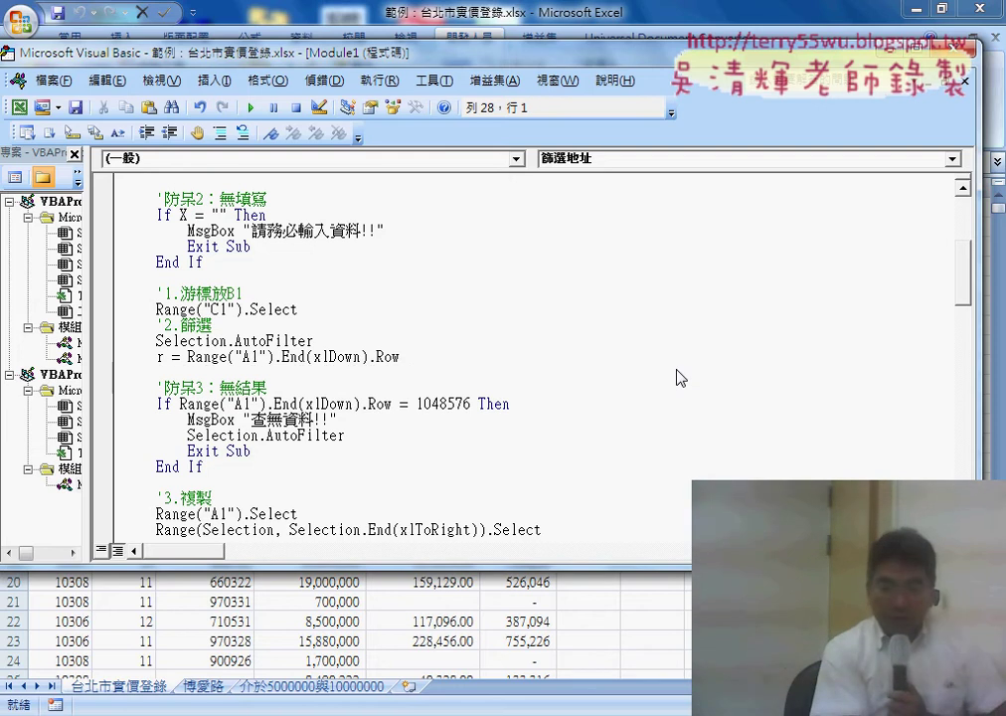
{"action": "key", "text": "ctrl+z"}
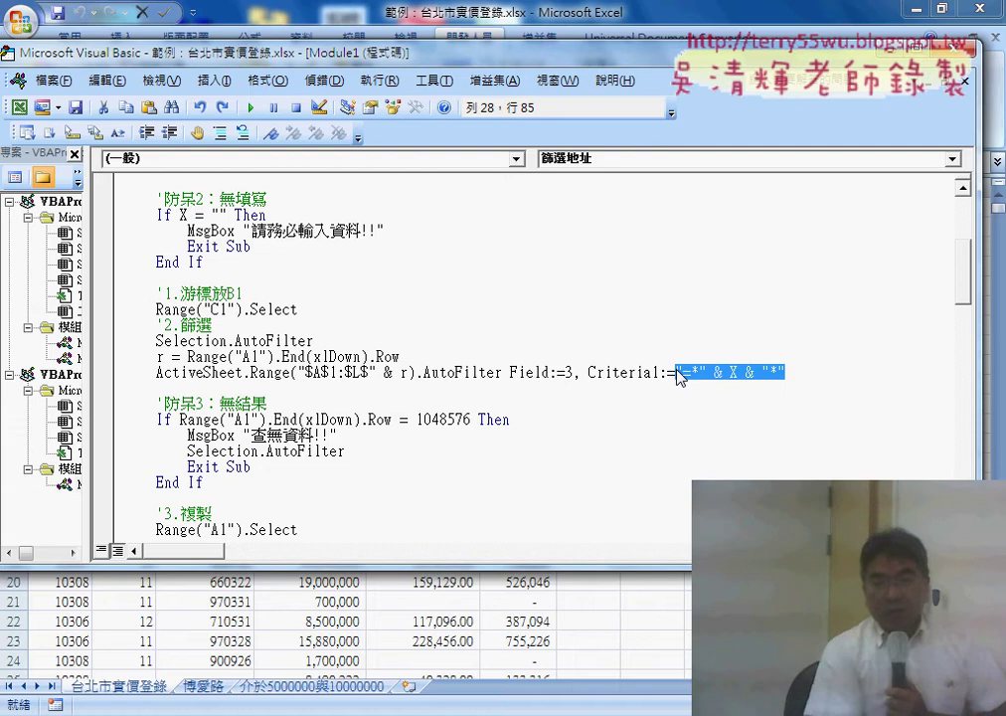
{"action": "type", "text": "X"}
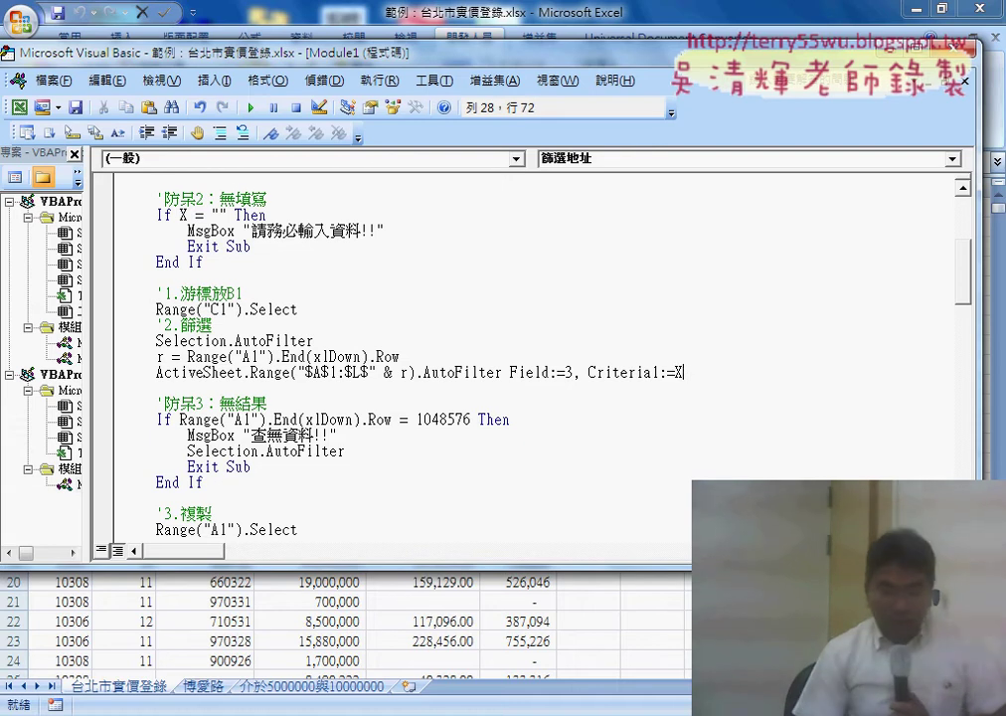
{"action": "left_click", "coordinate": [676, 372]}
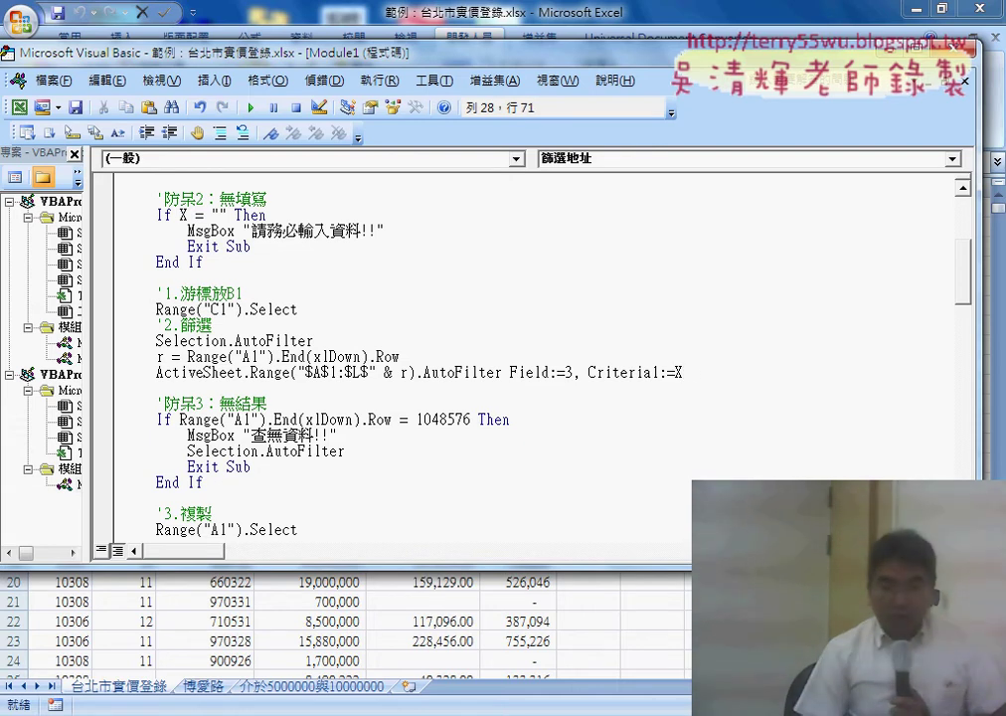
{"action": "type", "text": "\"\""}
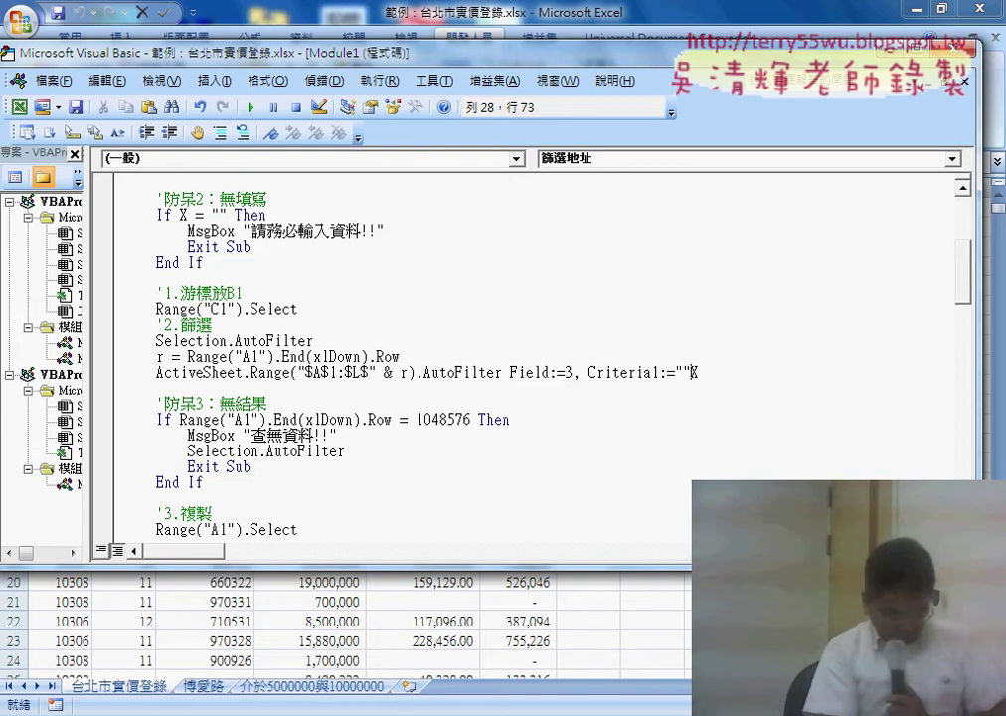
{"action": "type", "text": " &"}
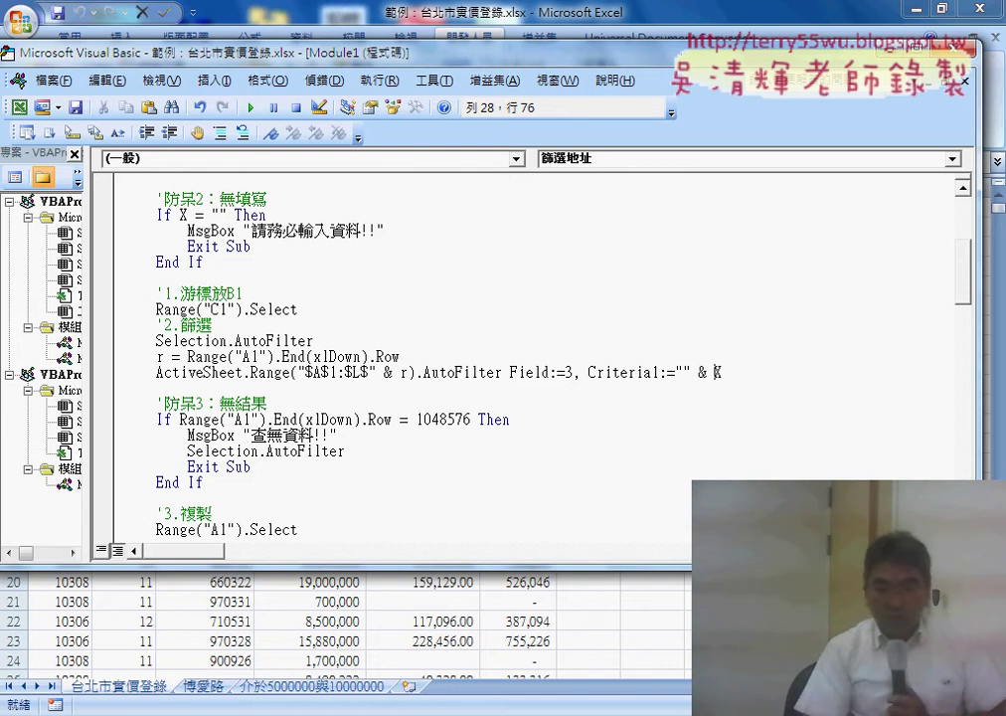
{"action": "key", "text": "End"}
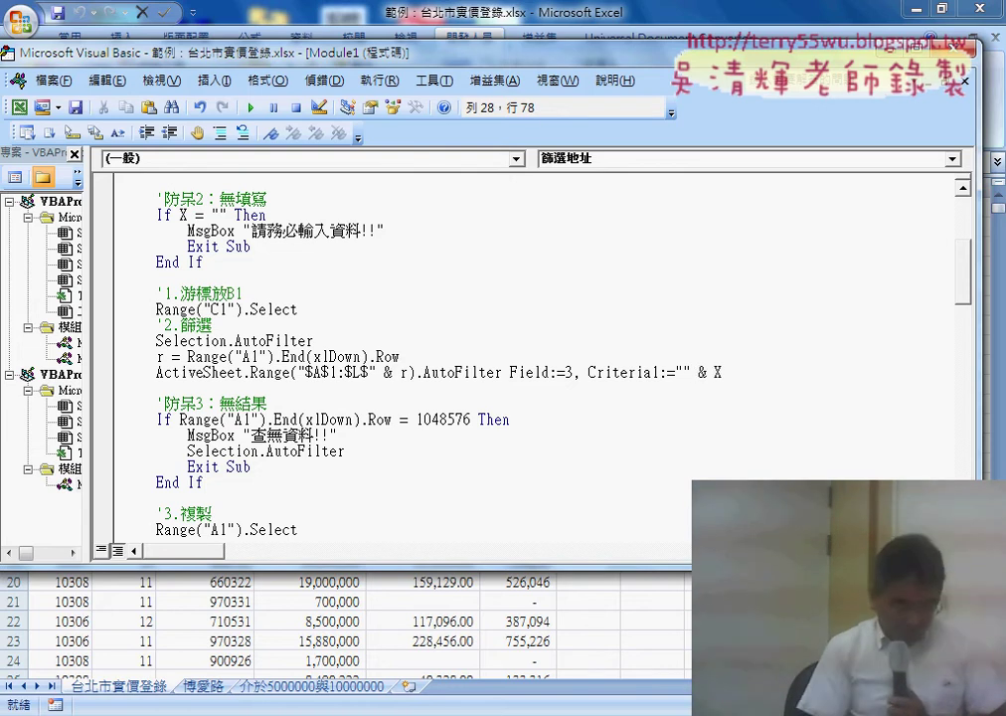
{"action": "type", "text": "&"}
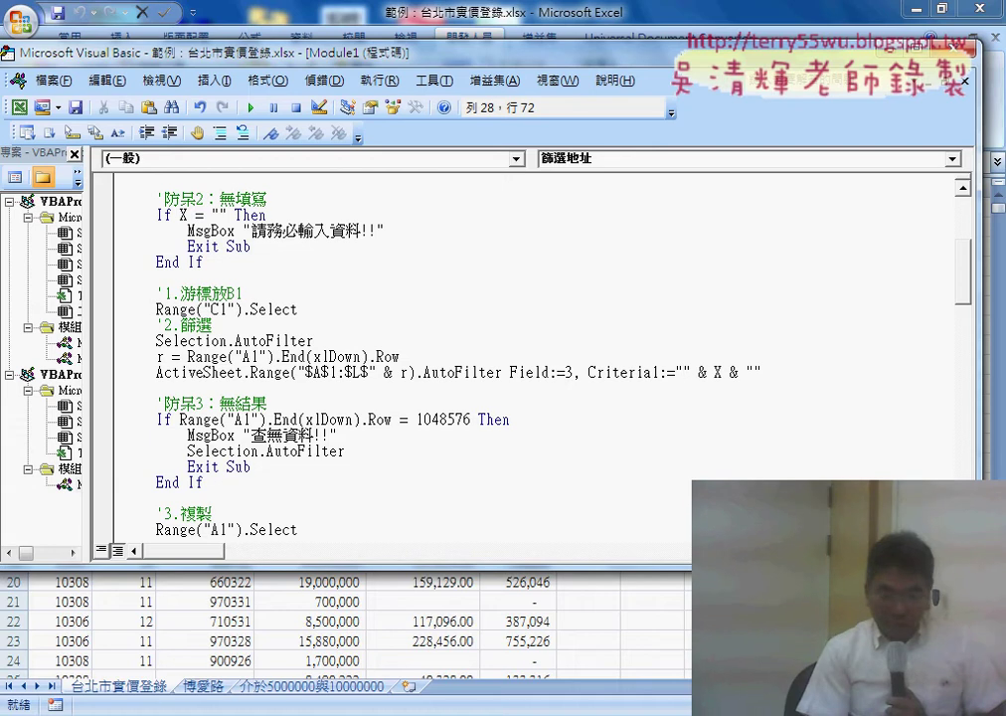
- Insert =* before X and a trailing * to complete the "=*" & X & "*" criterion
{"action": "double_click", "coordinate": [680, 372]}
{"action": "type", "text": "="}
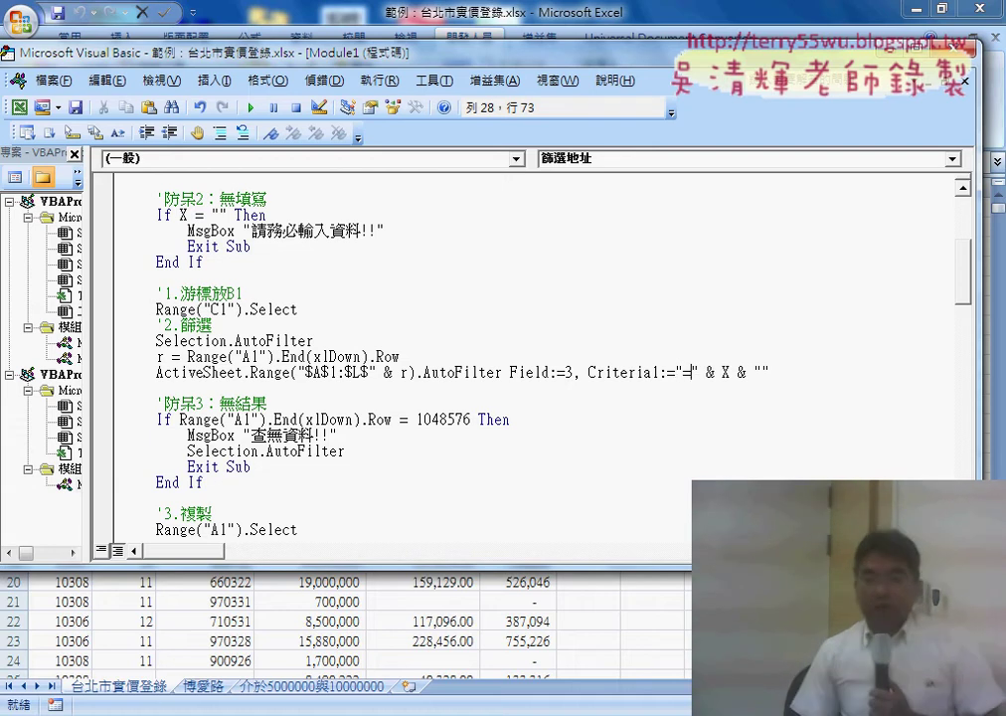
{"action": "type", "text": "*"}
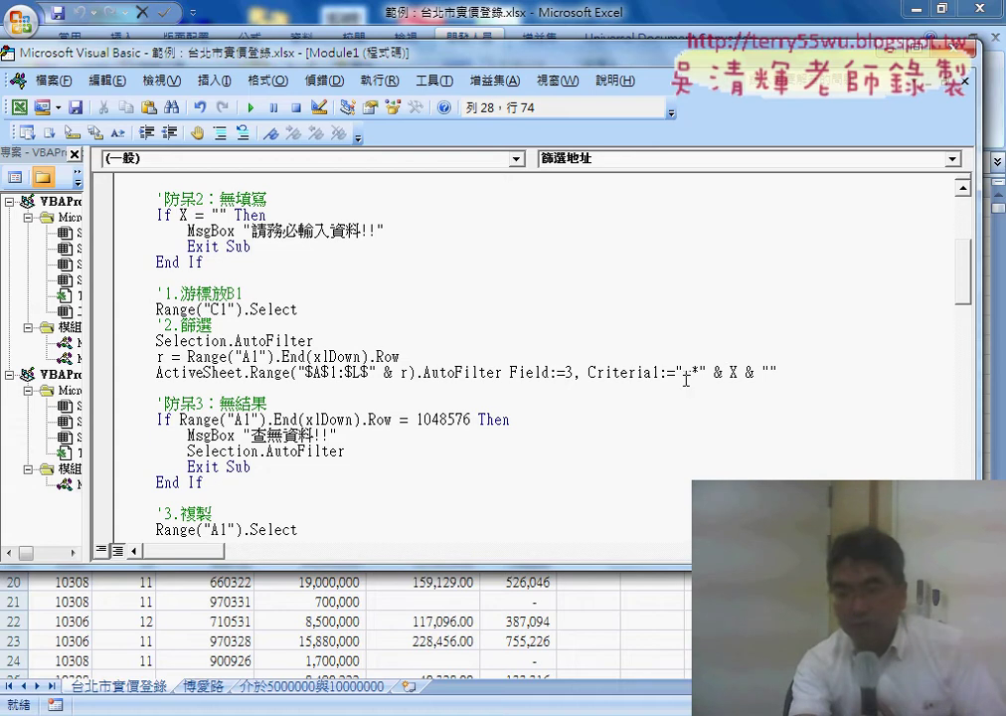
{"action": "left_click", "coordinate": [674, 369]}
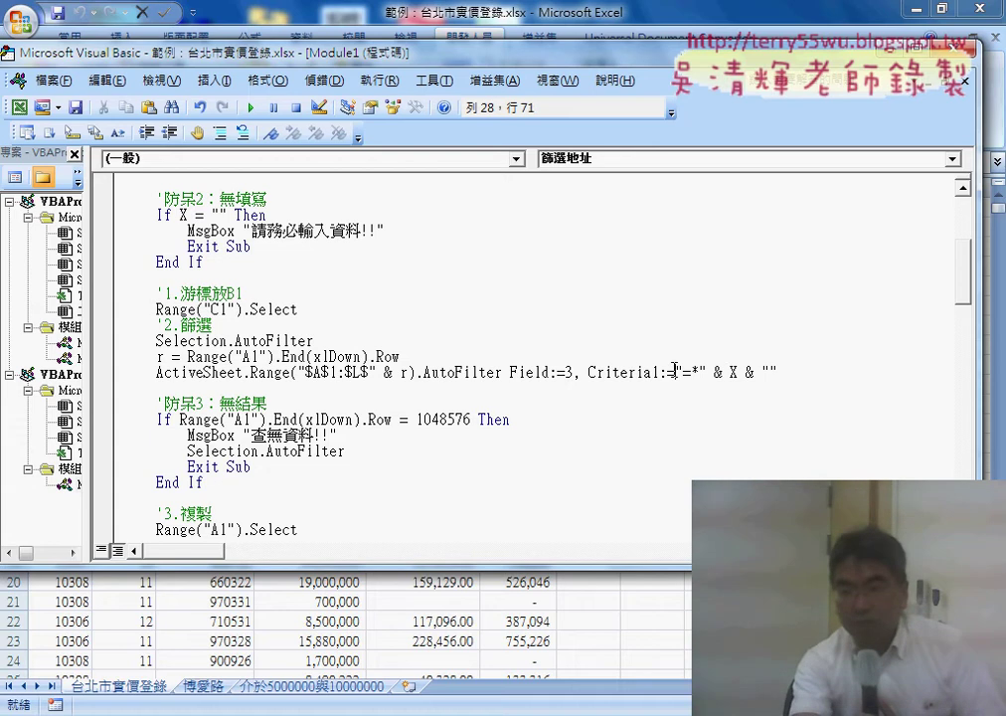
{"action": "double_click", "coordinate": [735, 372]}
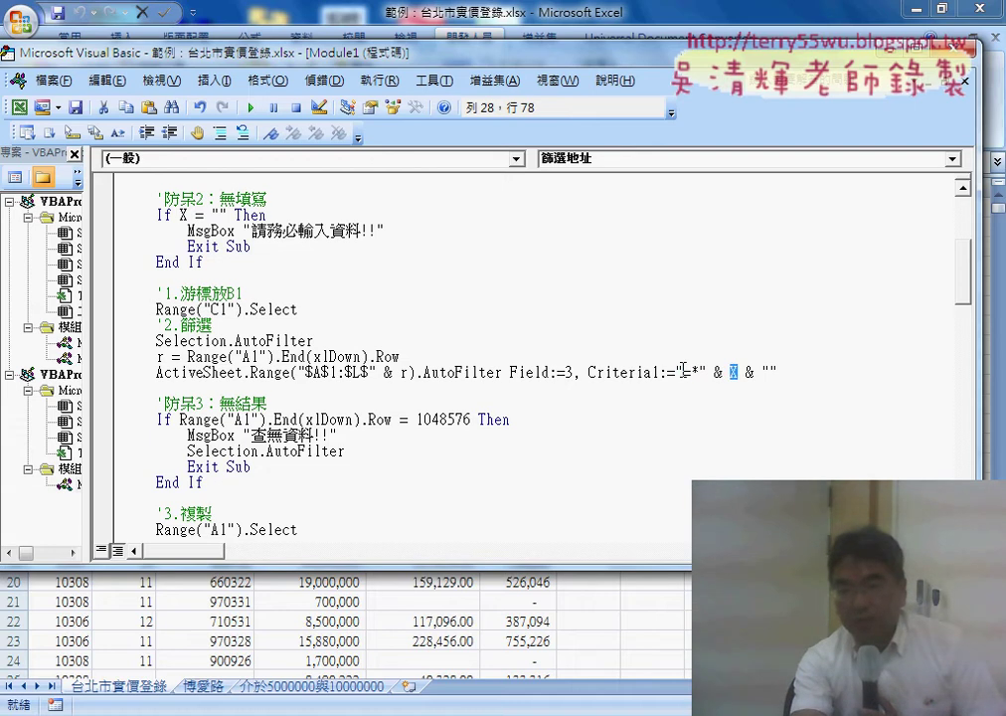
{"action": "left_click_drag", "start_coordinate": [700, 369], "coordinate": [692, 369]}
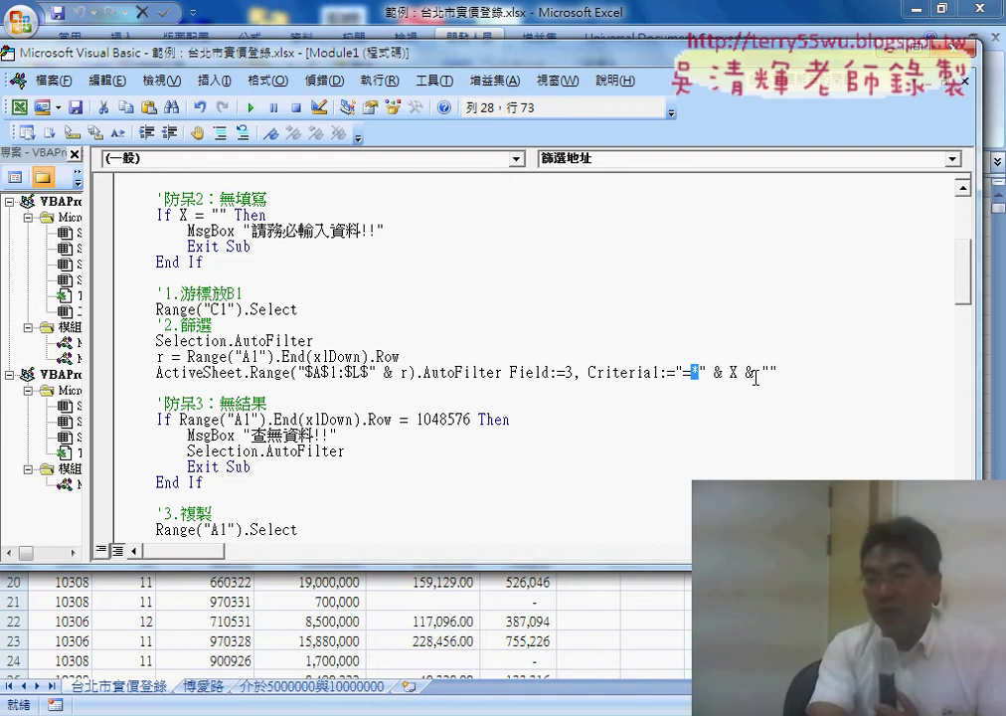
{"action": "key", "text": "End"}
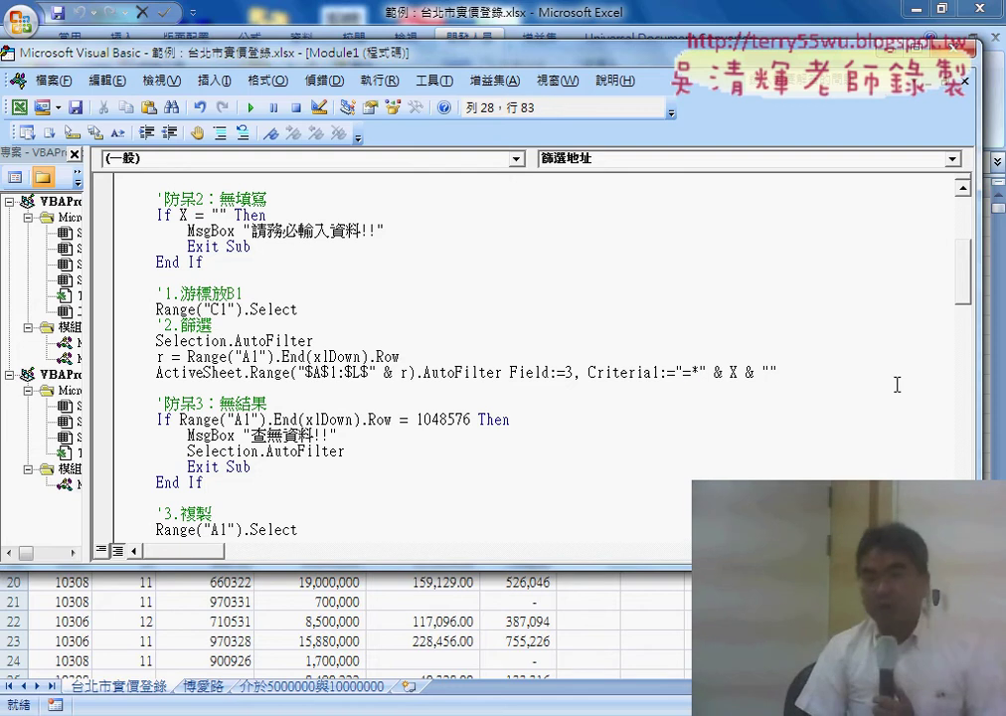
{"action": "type", "text": "*"}
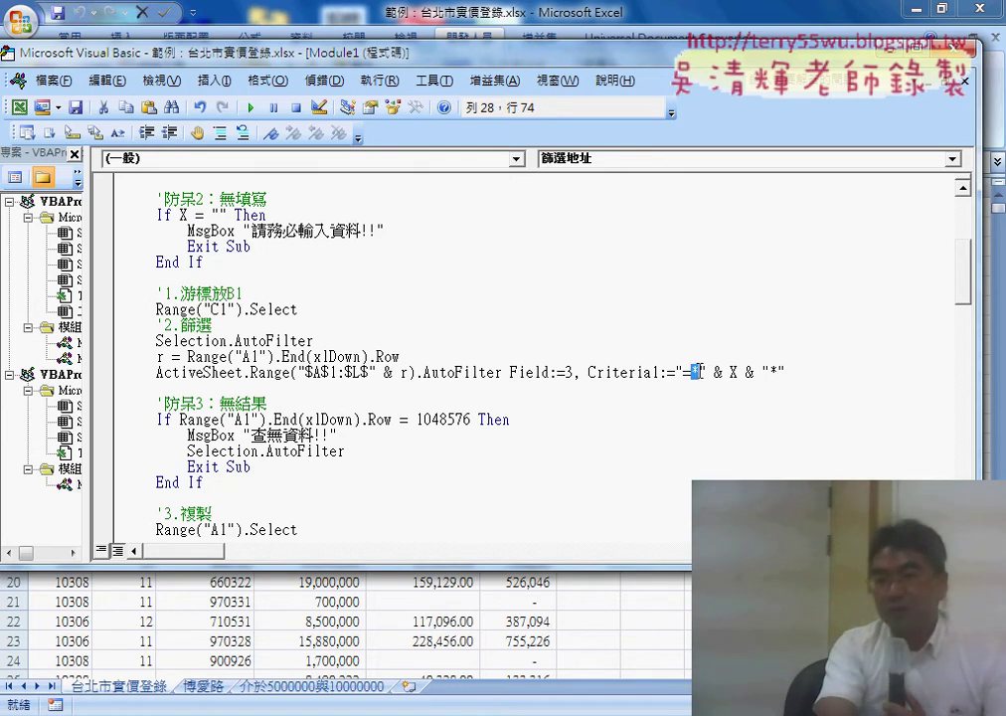
- Highlight the trailing asterisk, the whole wildcard criterion, and its equals sign
{"action": "mouse_move", "coordinate": [770, 372]}
{"action": "left_mouse_down"}
{"action": "mouse_move", "coordinate": [782, 372]}
{"action": "mouse_move", "coordinate": [742, 372]}
{"action": "left_mouse_up"}
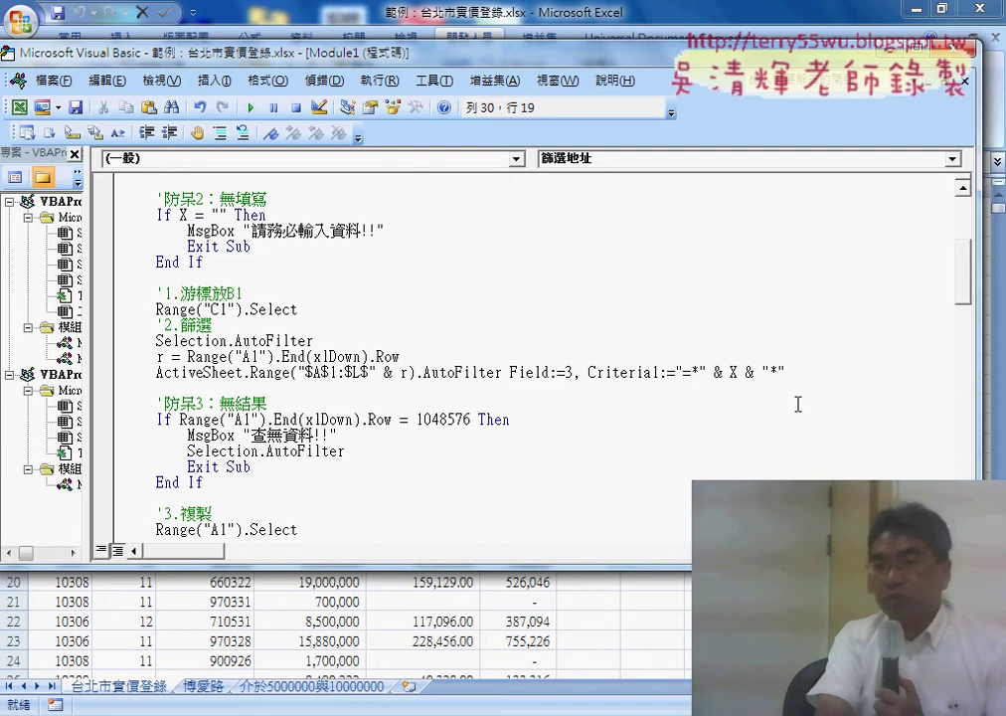
{"action": "left_click_drag", "start_coordinate": [788, 372], "coordinate": [685, 372]}
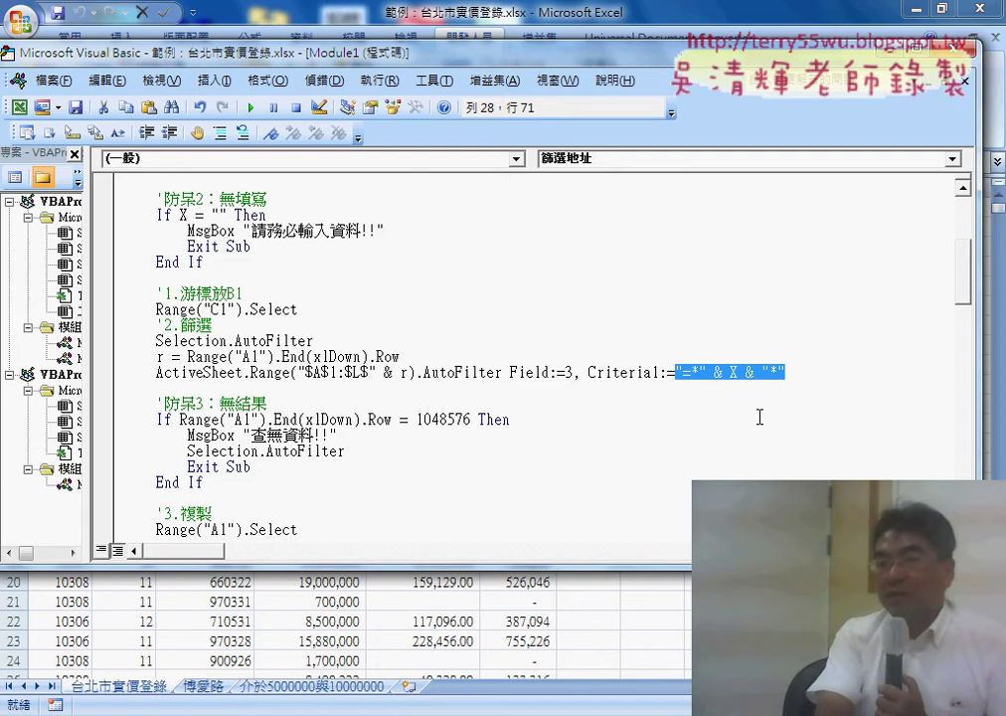
{"action": "left_click", "coordinate": [760, 416]}
{"action": "double_click", "coordinate": [689, 370]}
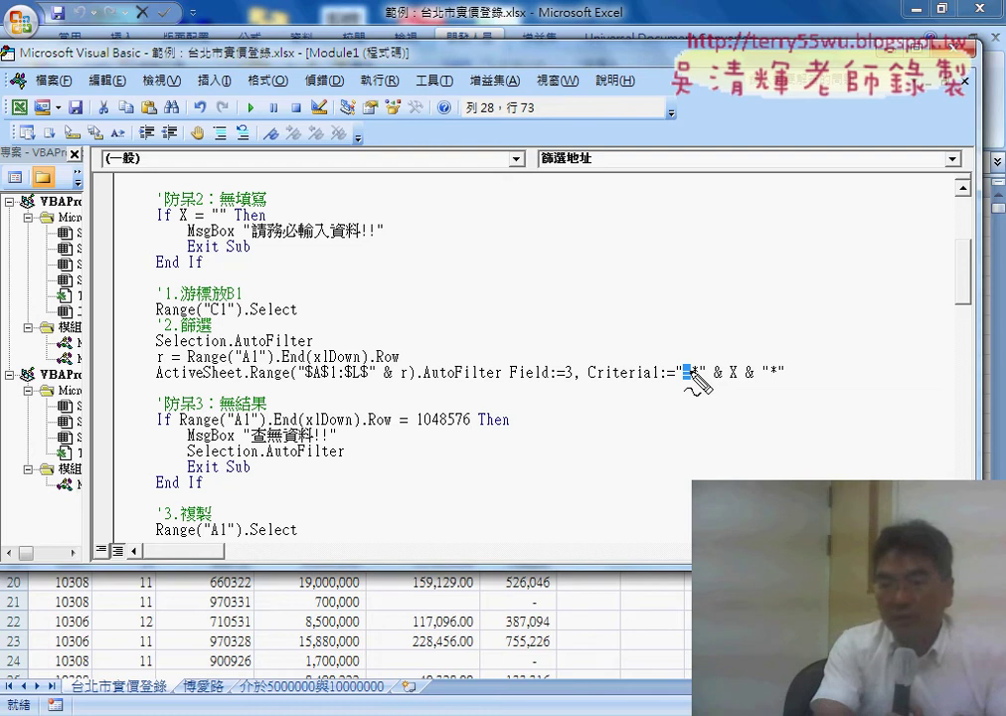
{"action": "left_click_drag", "start_coordinate": [691, 370], "coordinate": [675, 376]}
{"action": "mouse_move", "coordinate": [574, 255]}
{"action": "left_mouse_down"}
{"action": "mouse_move", "coordinate": [596, 254]}
{"action": "mouse_move", "coordinate": [596, 263]}
{"action": "left_mouse_up"}
{"action": "left_click_drag", "start_coordinate": [545, 232], "coordinate": [546, 250]}
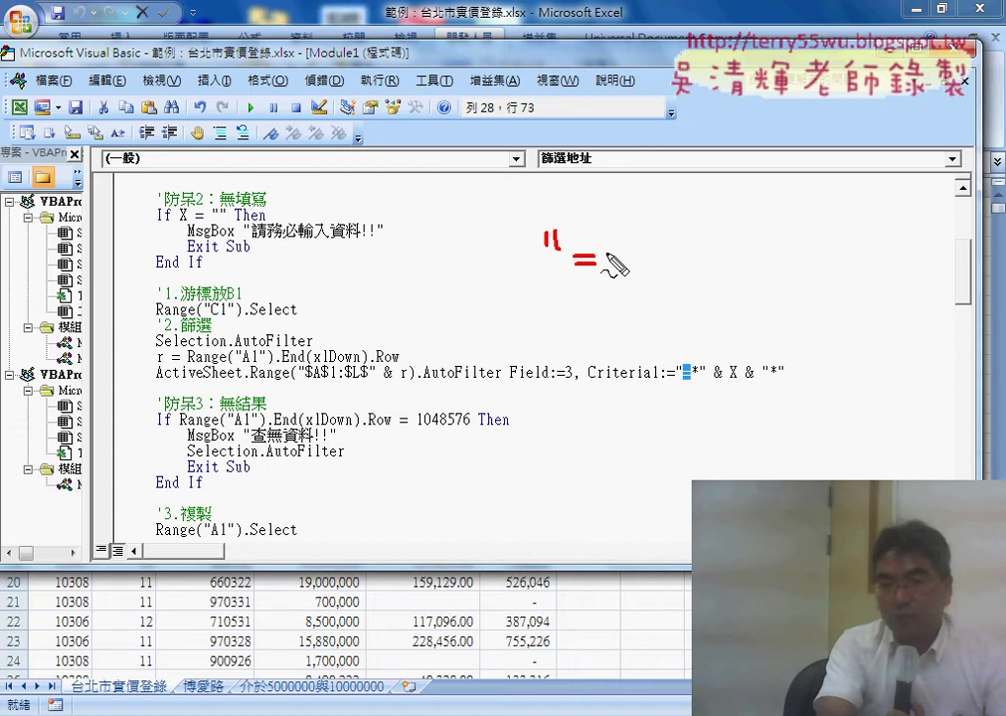
{"action": "left_click_drag", "start_coordinate": [608, 256], "coordinate": [624, 255]}
{"action": "mouse_move", "coordinate": [617, 243]}
{"action": "left_mouse_down"}
{"action": "mouse_move", "coordinate": [618, 274]}
{"action": "mouse_move", "coordinate": [633, 256]}
{"action": "left_mouse_up"}
{"action": "left_click_drag", "start_coordinate": [634, 241], "coordinate": [686, 273]}
{"action": "left_click_drag", "start_coordinate": [706, 225], "coordinate": [710, 240]}
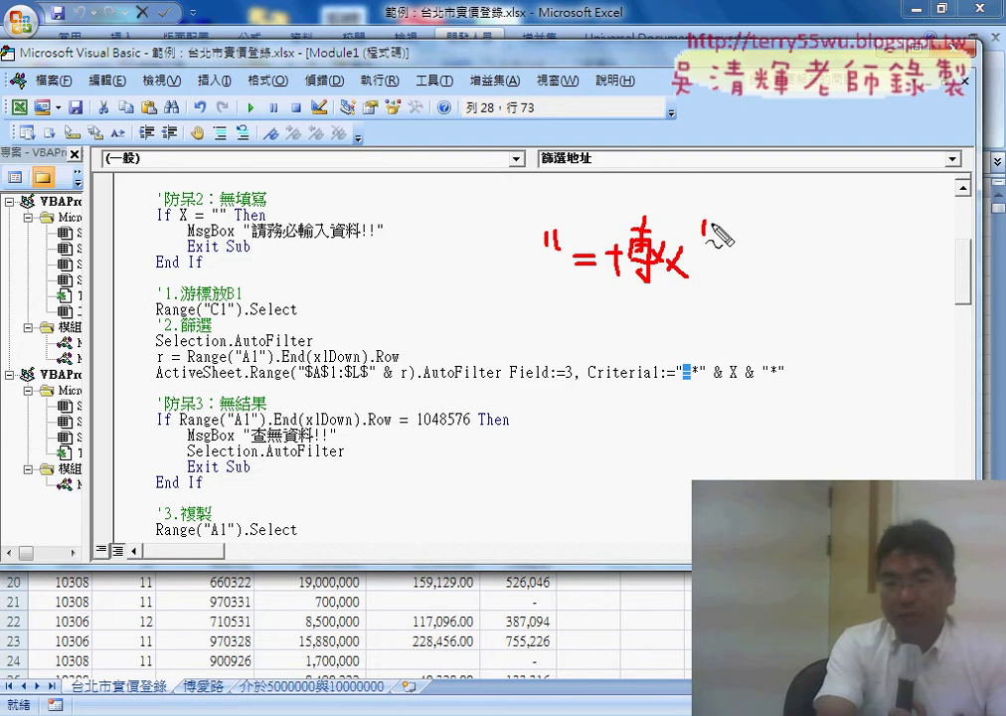
{"action": "left_click_drag", "start_coordinate": [616, 283], "coordinate": [692, 294]}
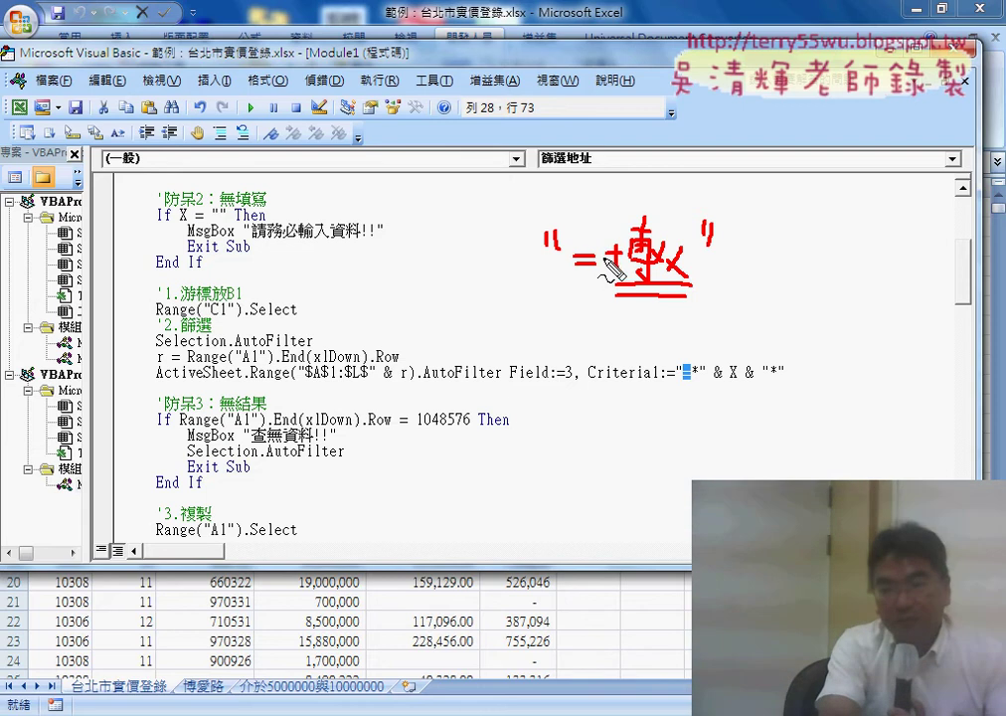
{"action": "mouse_move", "coordinate": [605, 247]}
{"action": "left_mouse_down"}
{"action": "mouse_move", "coordinate": [599, 260]}
{"action": "mouse_move", "coordinate": [614, 260]}
{"action": "left_mouse_up"}
{"action": "mouse_move", "coordinate": [704, 244]}
{"action": "left_mouse_down"}
{"action": "mouse_move", "coordinate": [704, 271]}
{"action": "mouse_move", "coordinate": [716, 267]}
{"action": "left_mouse_up"}
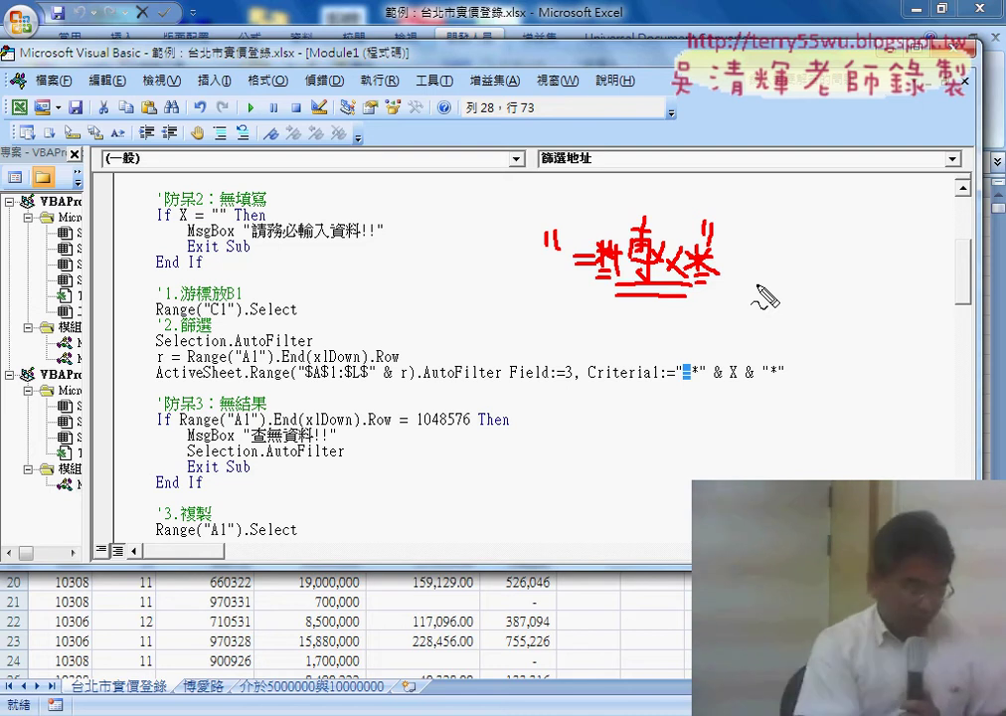
{"action": "key", "text": "Escape"}
{"action": "type", "text": "="}
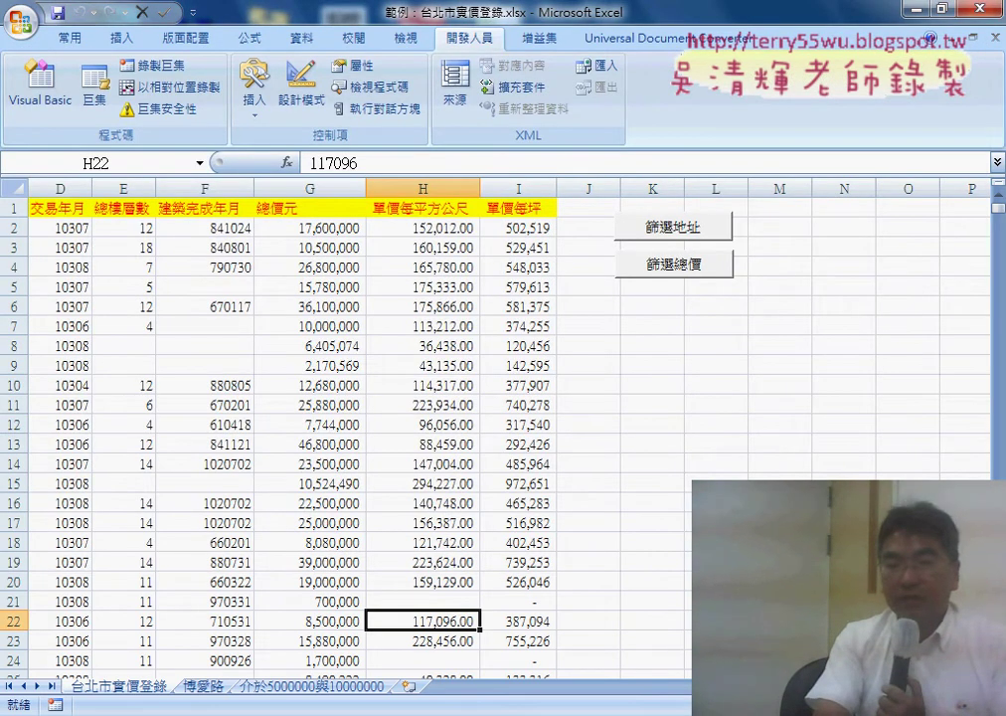
- Turn on filtering and try a Contains text filter on the address column C, then cancel it
{"action": "scroll", "coordinate": [413, 440], "scroll_direction": "left", "scroll_amount": 3}
{"action": "left_click", "coordinate": [276, 208]}
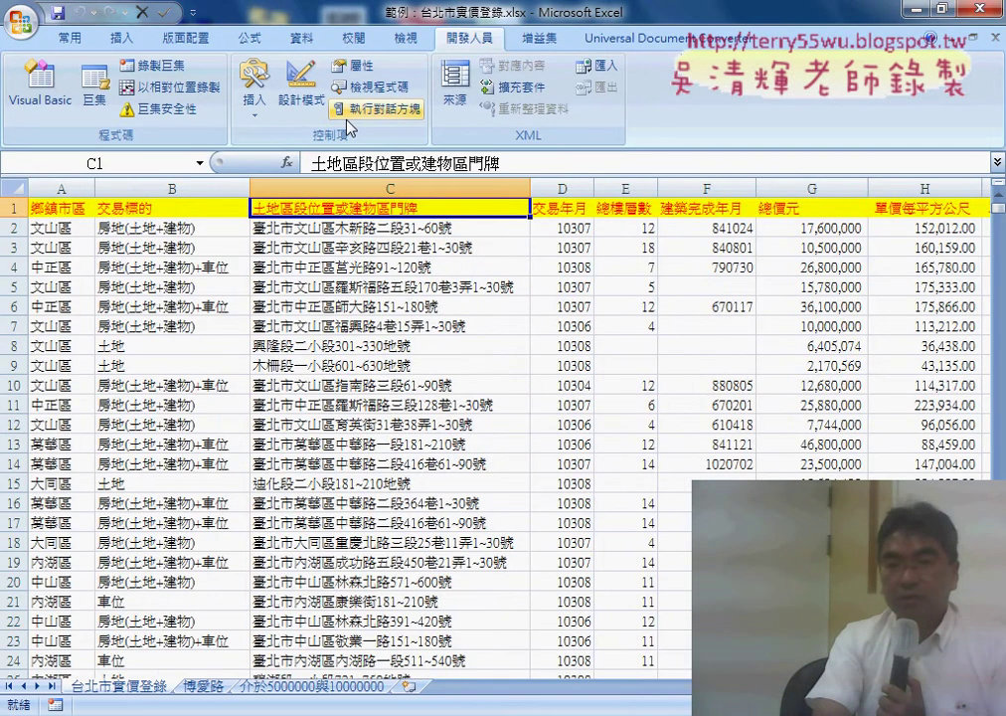
{"action": "left_click", "coordinate": [299, 40]}
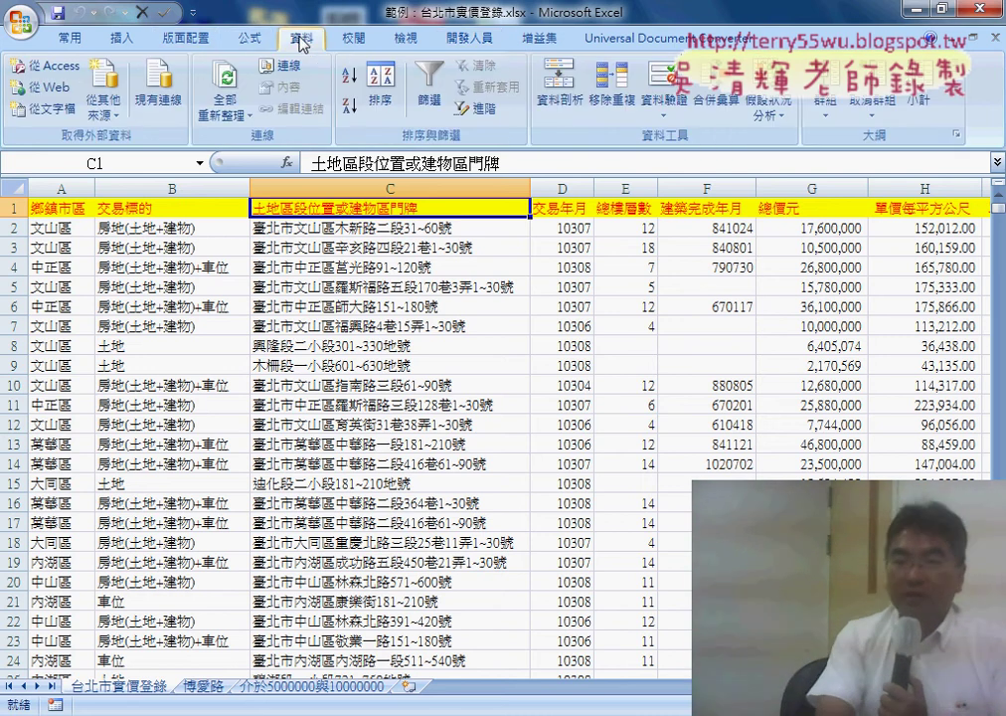
{"action": "left_click", "coordinate": [432, 109]}
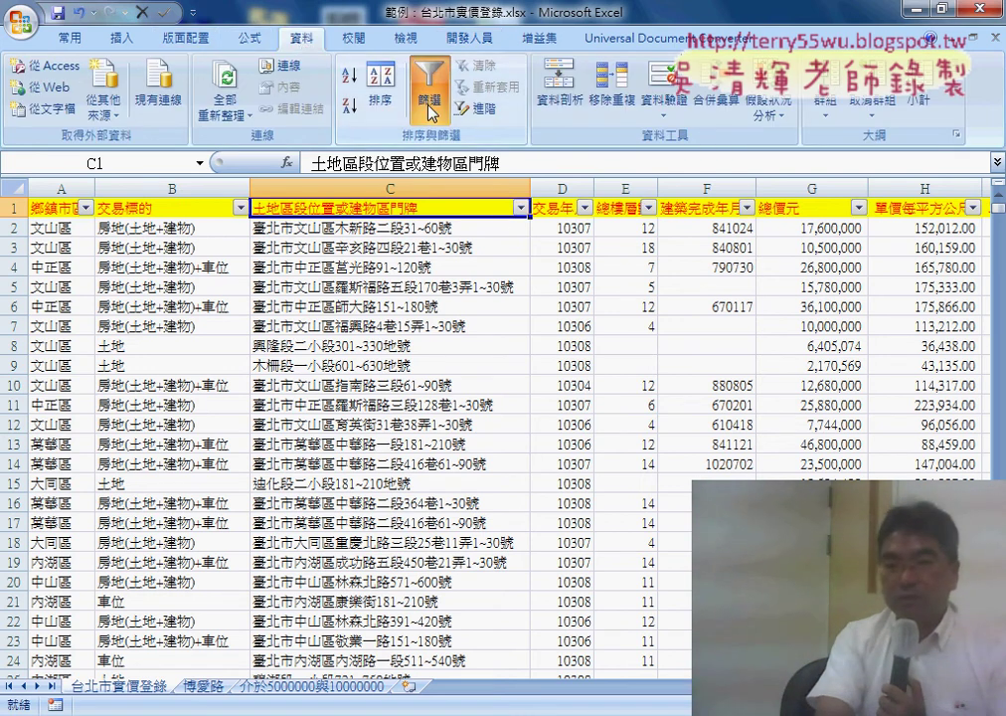
{"action": "left_click", "coordinate": [521, 207]}
{"action": "mouse_move", "coordinate": [406, 356]}
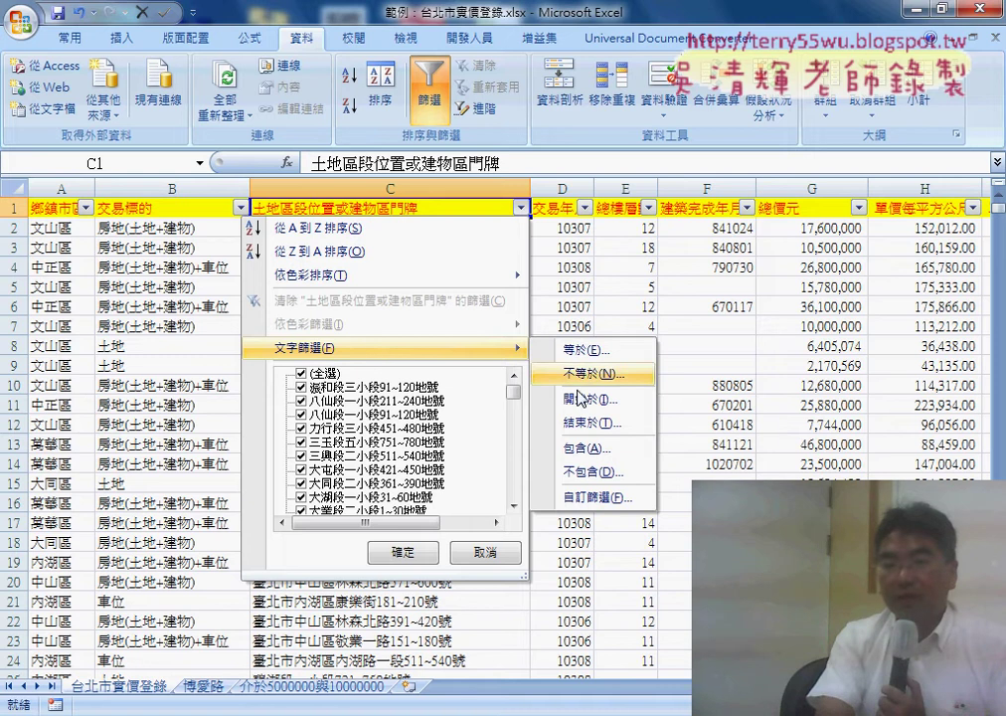
{"action": "left_click", "coordinate": [606, 452]}
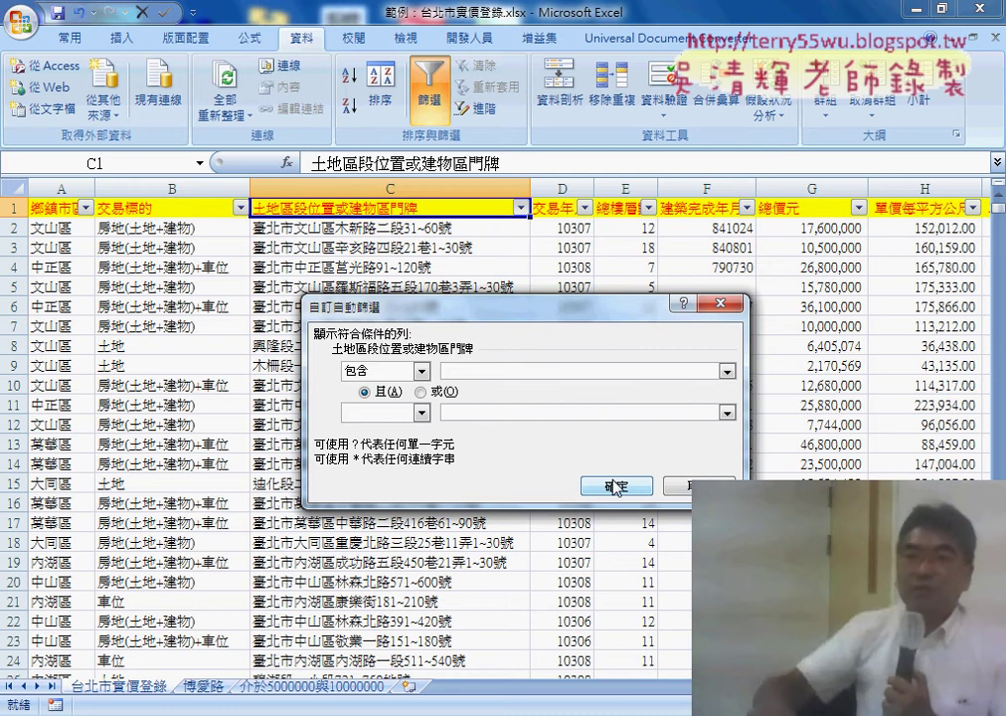
{"action": "left_click", "coordinate": [708, 485]}
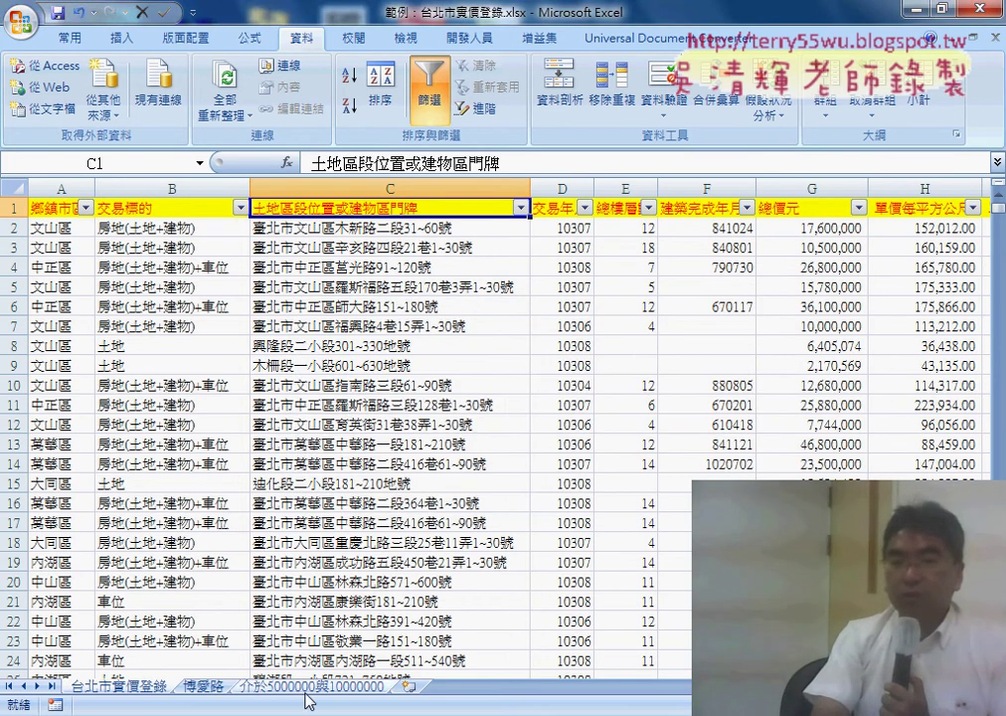
- Turn filtering off and bring up the 篩選地址 button's context menu
{"action": "left_click", "coordinate": [429, 95]}
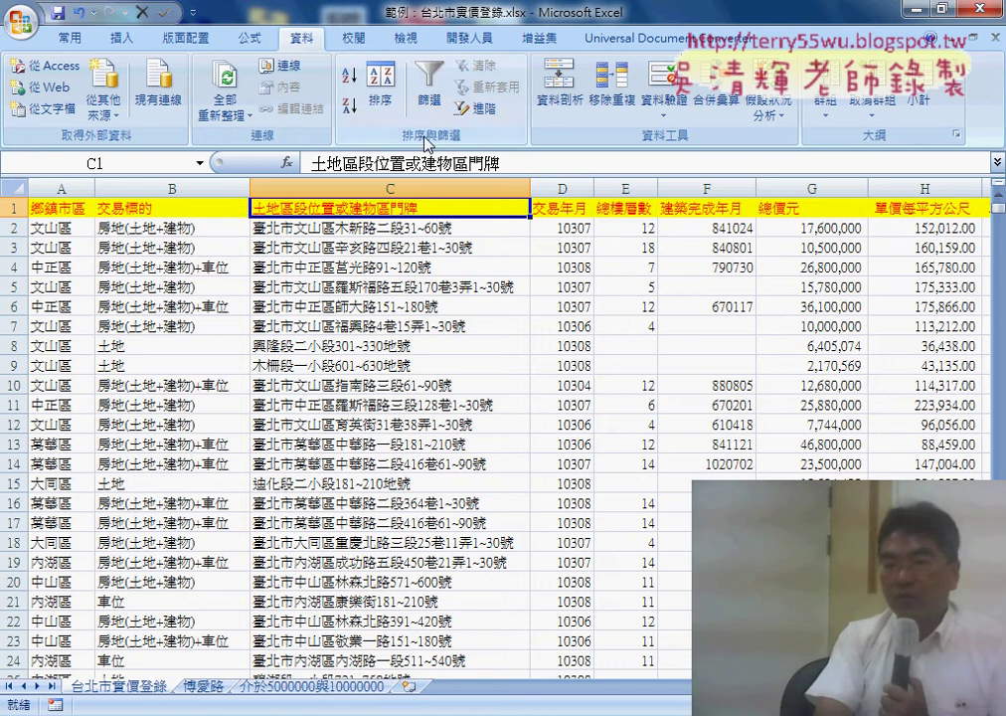
{"action": "scroll", "coordinate": [696, 298], "scroll_direction": "right", "scroll_amount": 1}
{"action": "scroll", "coordinate": [756, 267], "scroll_direction": "right", "scroll_amount": 2}
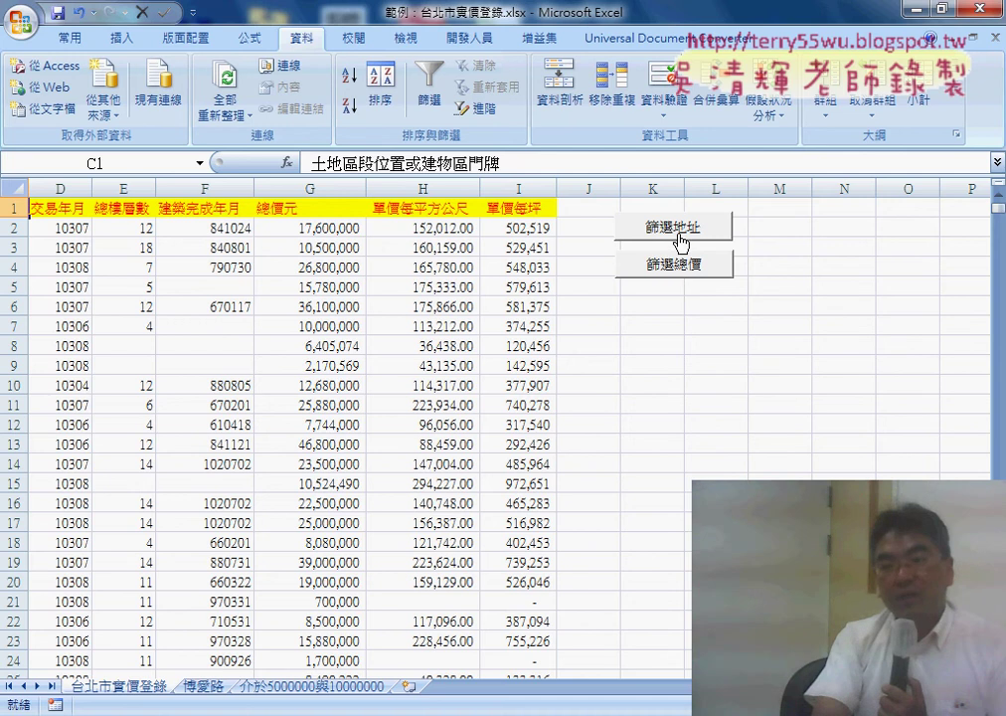
{"action": "right_click", "coordinate": [682, 242]}
- Open the 篩選地址 button's macro code in the VBA editor and scroll down through it
{"action": "left_click", "coordinate": [744, 386]}
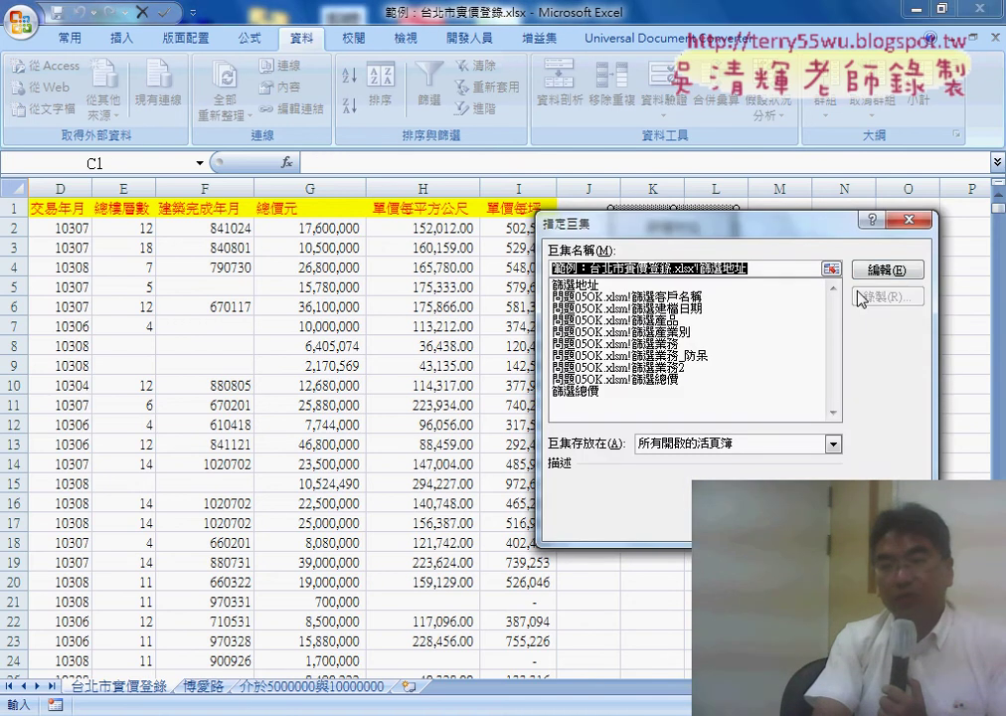
{"action": "left_click", "coordinate": [863, 270]}
{"action": "scroll", "coordinate": [557, 320], "scroll_direction": "down", "scroll_amount": 1}
{"action": "scroll", "coordinate": [535, 332], "scroll_direction": "down", "scroll_amount": 1}
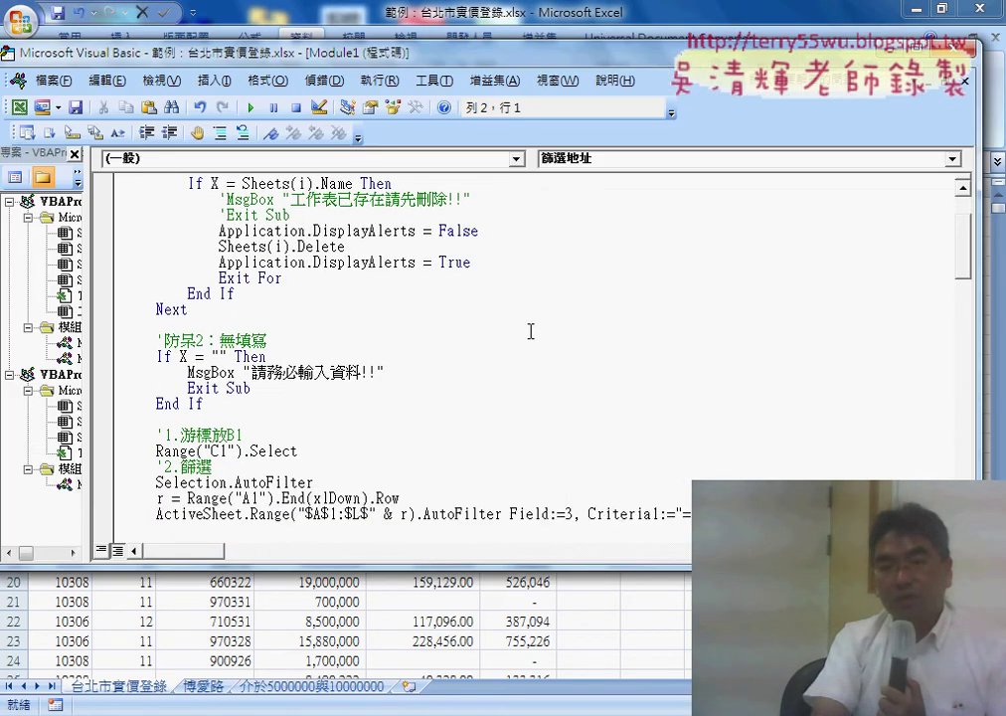
{"action": "scroll", "coordinate": [530, 328], "scroll_direction": "down", "scroll_amount": 2}
{"action": "scroll", "coordinate": [530, 326], "scroll_direction": "down", "scroll_amount": 2}
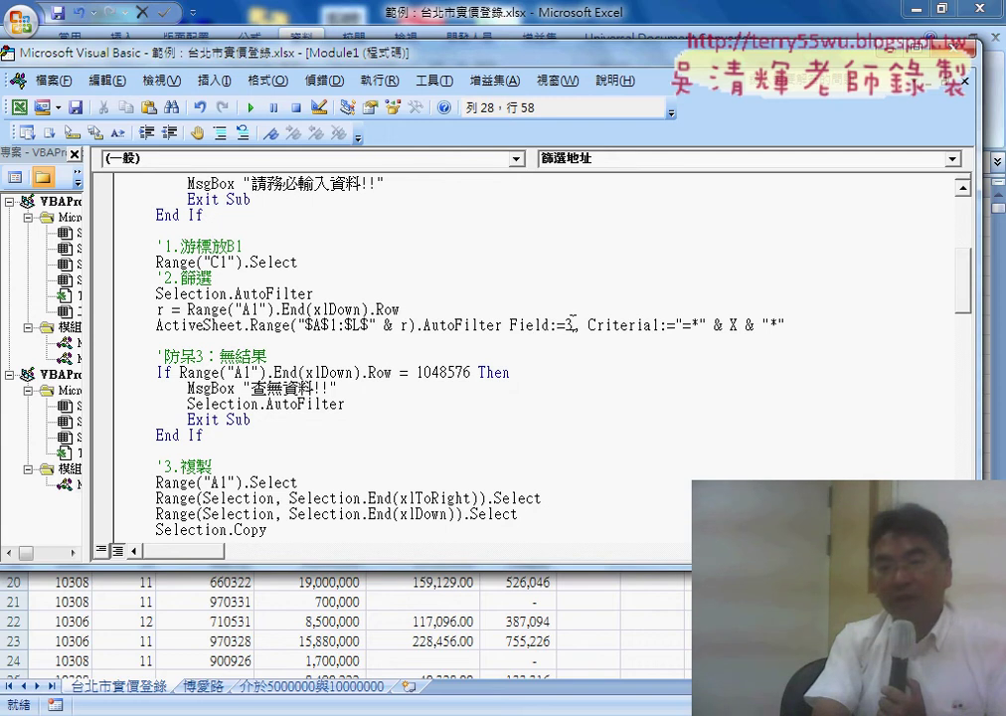
- Highlight the last-row expression Range("A1").End(xlDown).Row, its variable r, and r's use in the range
{"action": "left_click_drag", "start_coordinate": [401, 309], "coordinate": [181, 309]}
{"action": "double_click", "coordinate": [404, 326]}
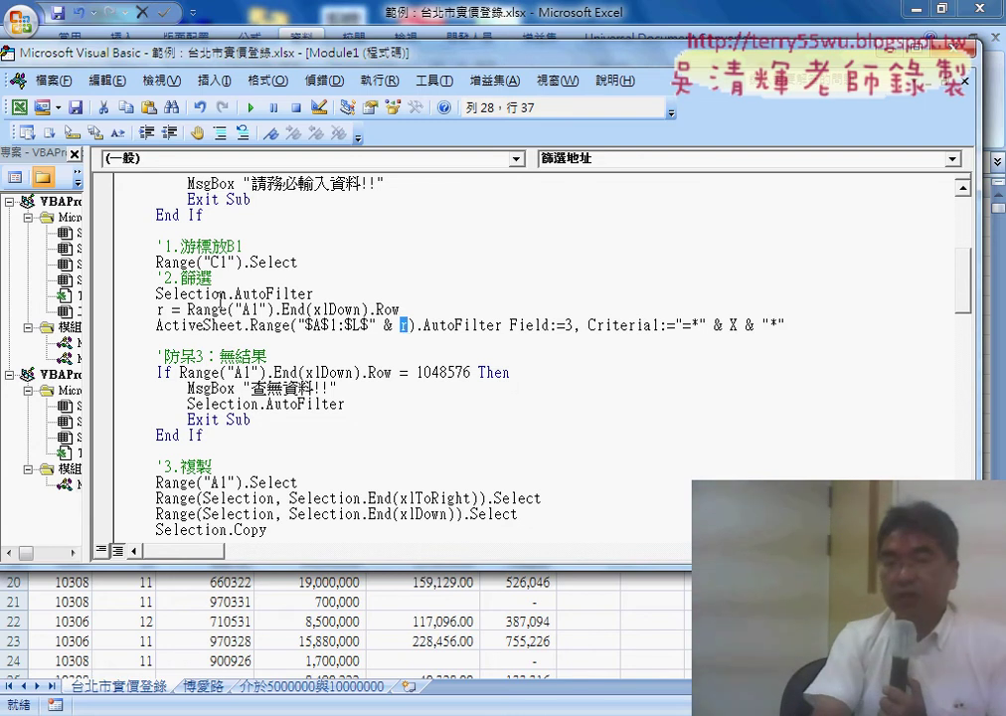
{"action": "left_click_drag", "start_coordinate": [189, 311], "coordinate": [400, 311]}
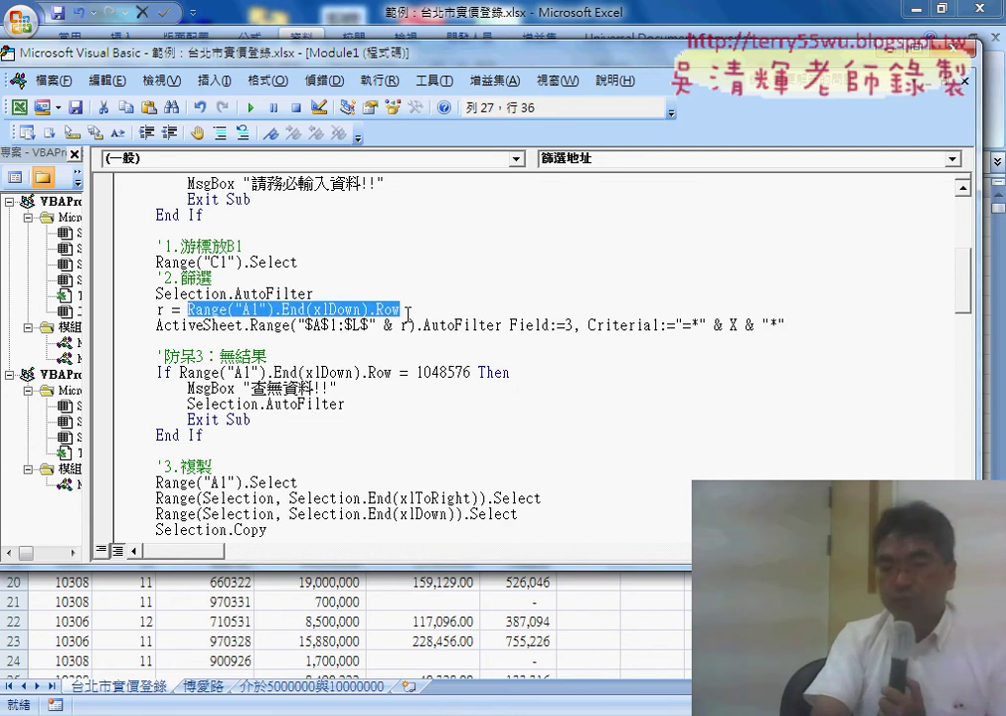
{"action": "left_click_drag", "start_coordinate": [172, 310], "coordinate": [156, 311]}
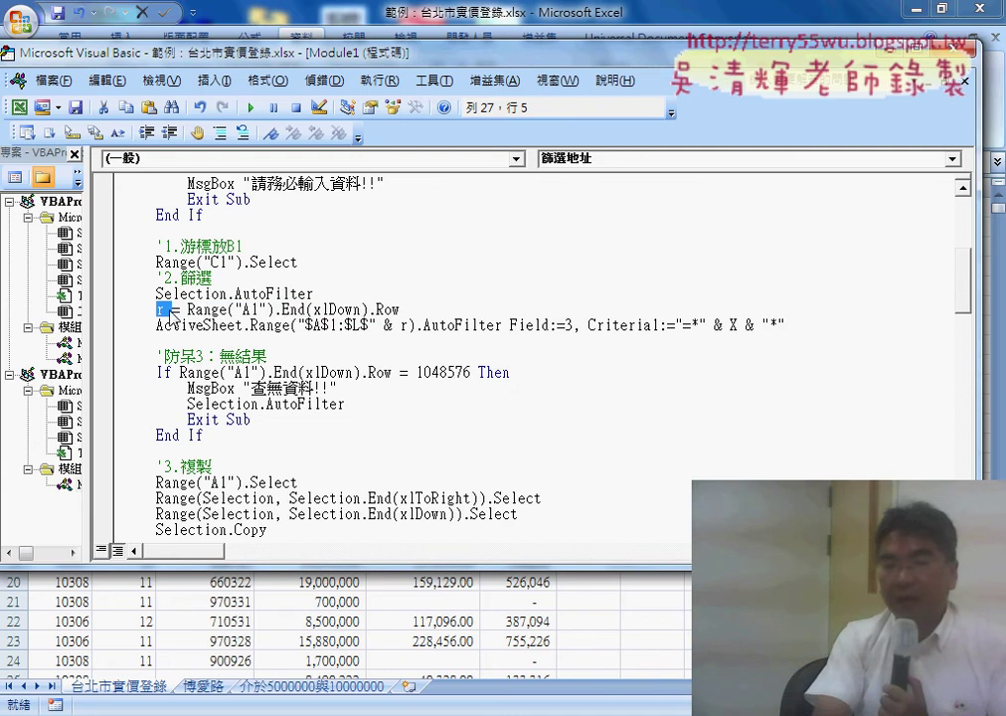
{"action": "double_click", "coordinate": [403, 325]}
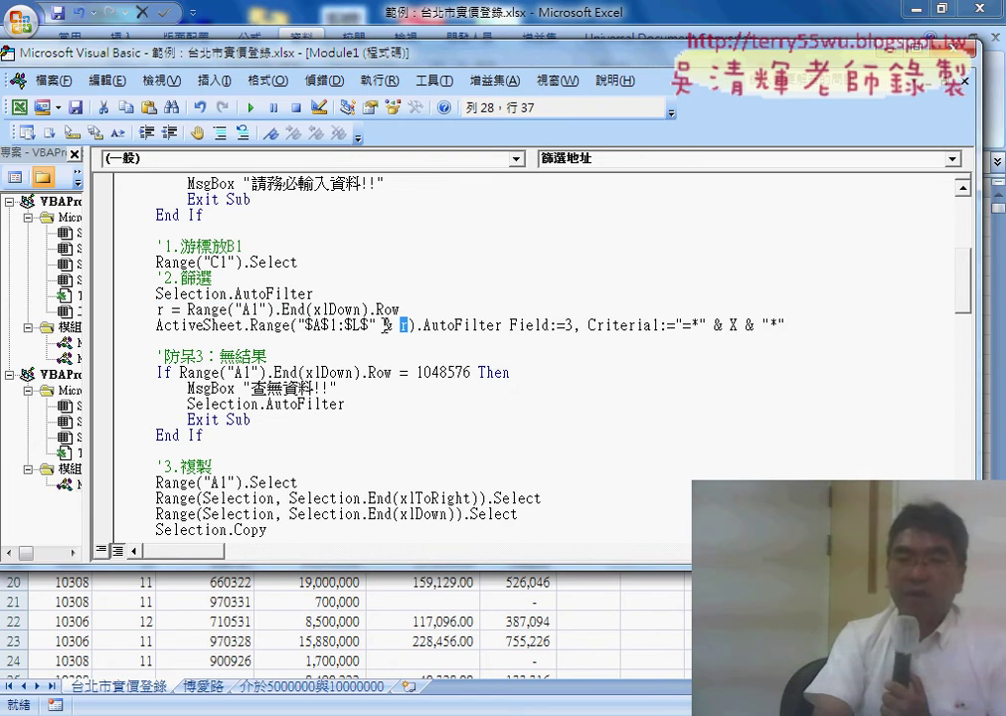
- Scroll through the module and back up to point out the macro name 篩選地址
{"action": "scroll", "coordinate": [393, 325], "scroll_direction": "down", "scroll_amount": 1}
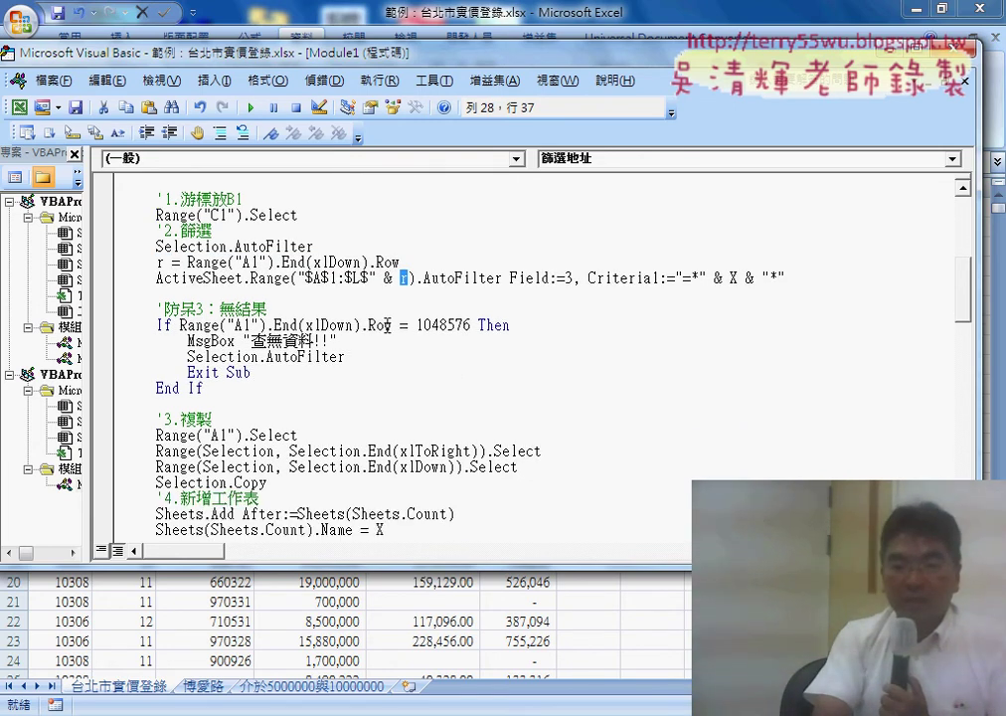
{"action": "scroll", "coordinate": [388, 325], "scroll_direction": "down", "scroll_amount": 1}
{"action": "scroll", "coordinate": [378, 323], "scroll_direction": "down", "scroll_amount": 2}
{"action": "scroll", "coordinate": [338, 328], "scroll_direction": "down", "scroll_amount": 2}
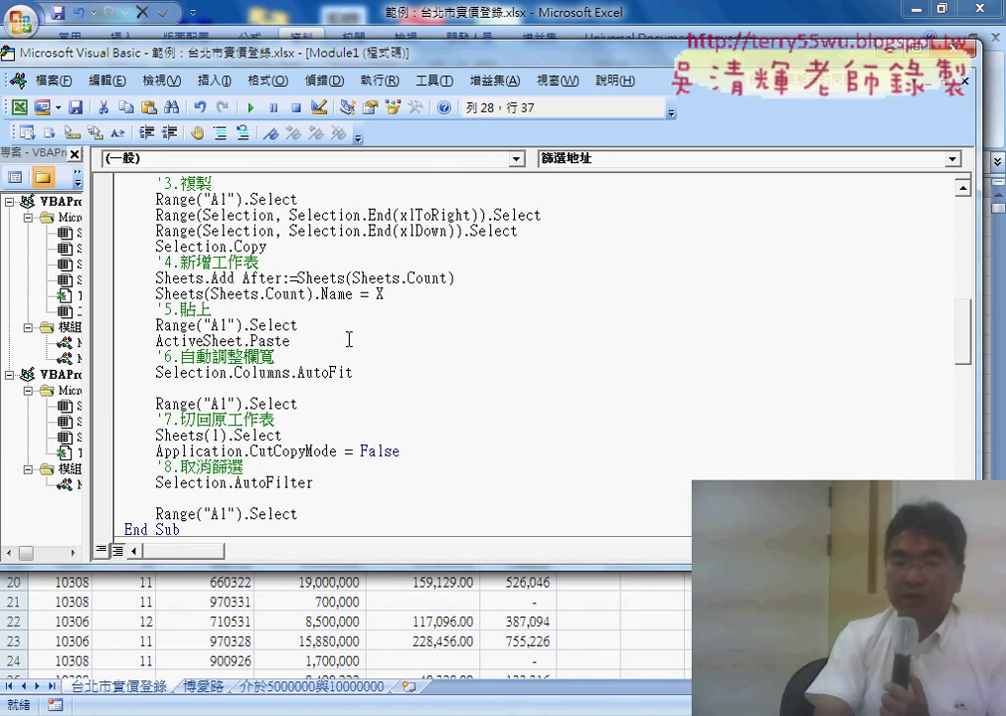
{"action": "scroll", "coordinate": [348, 342], "scroll_direction": "down", "scroll_amount": 1}
{"action": "scroll", "coordinate": [318, 368], "scroll_direction": "down", "scroll_amount": 1}
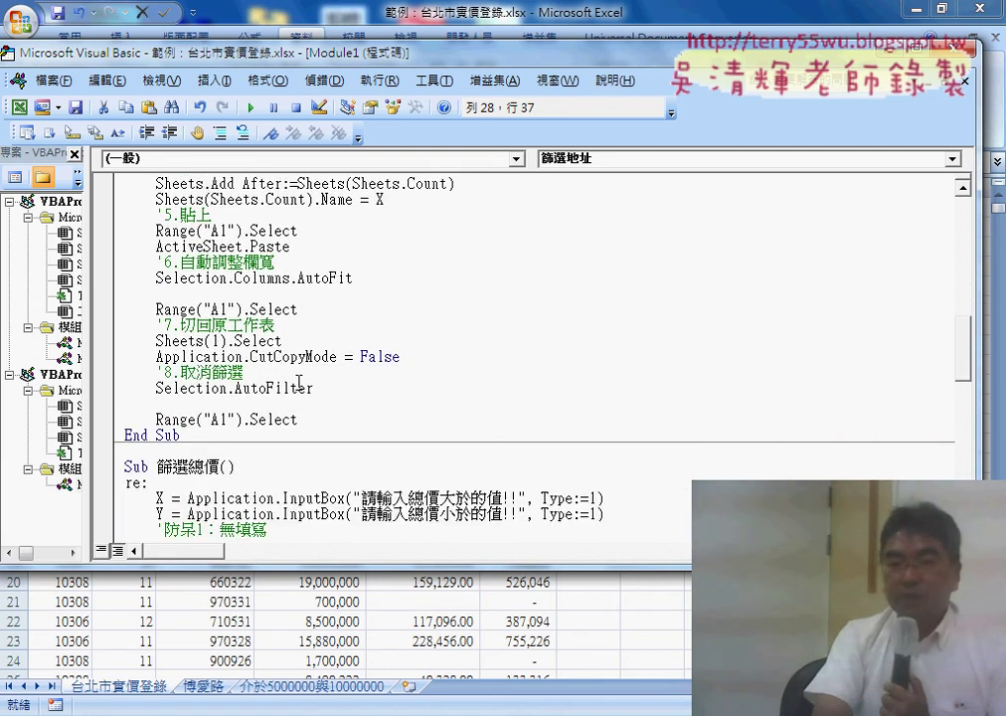
{"action": "scroll", "coordinate": [299, 382], "scroll_direction": "up", "scroll_amount": 3}
{"action": "scroll", "coordinate": [299, 382], "scroll_direction": "up", "scroll_amount": 5}
{"action": "scroll", "coordinate": [298, 379], "scroll_direction": "up", "scroll_amount": 1}
{"action": "scroll", "coordinate": [297, 378], "scroll_direction": "up", "scroll_amount": 4}
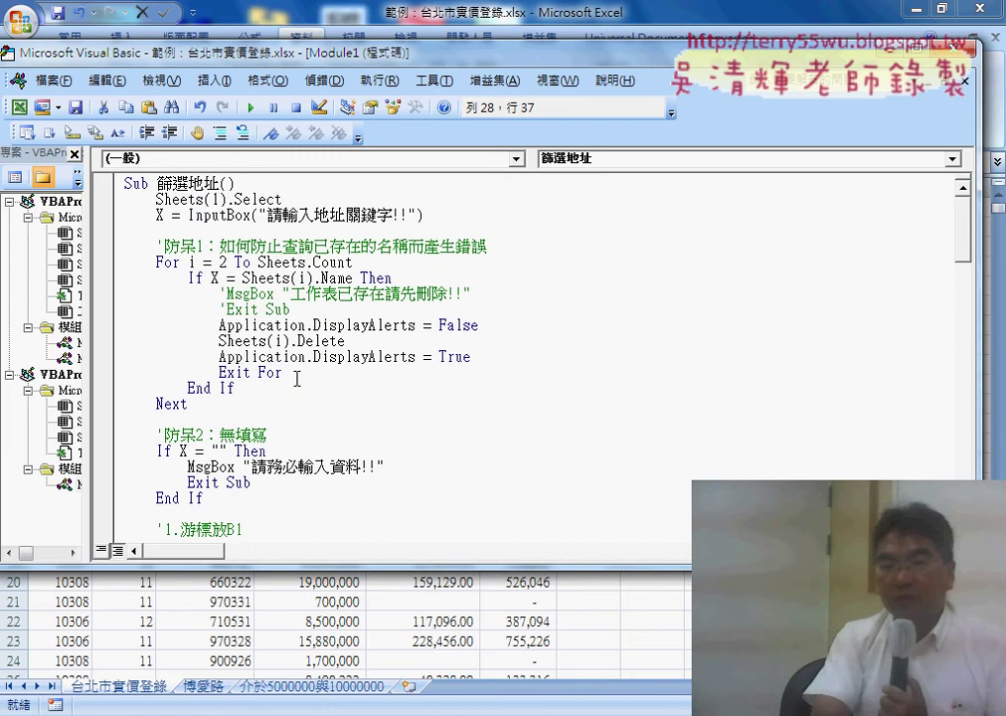
{"action": "left_click_drag", "start_coordinate": [189, 184], "coordinate": [204, 184]}
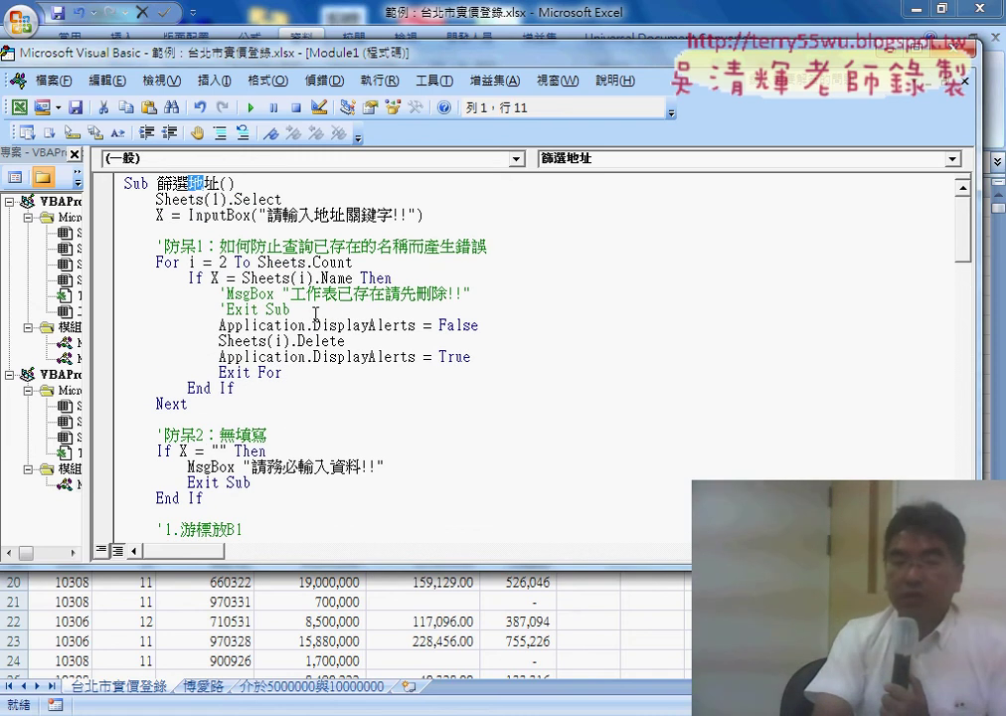
- Scroll into the 篩選總價 macro and highlight Application.InputBox in its first price prompt
{"action": "scroll", "coordinate": [315, 314], "scroll_direction": "down", "scroll_amount": 6}
{"action": "scroll", "coordinate": [315, 314], "scroll_direction": "down", "scroll_amount": 4}
{"action": "scroll", "coordinate": [316, 314], "scroll_direction": "down", "scroll_amount": 3}
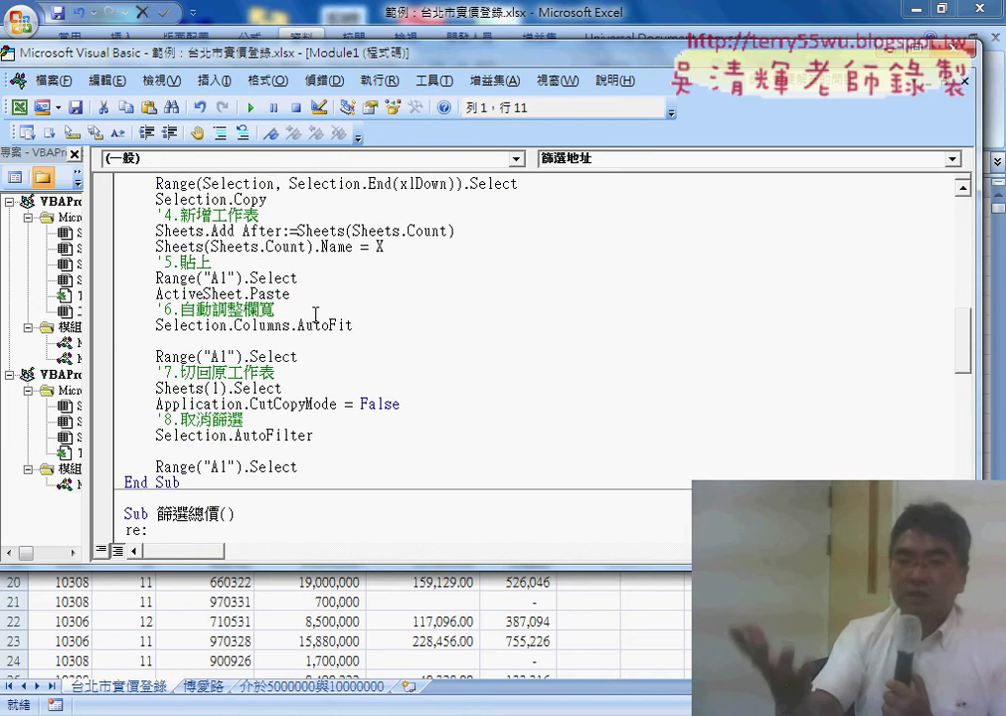
{"action": "scroll", "coordinate": [316, 314], "scroll_direction": "down", "scroll_amount": 4}
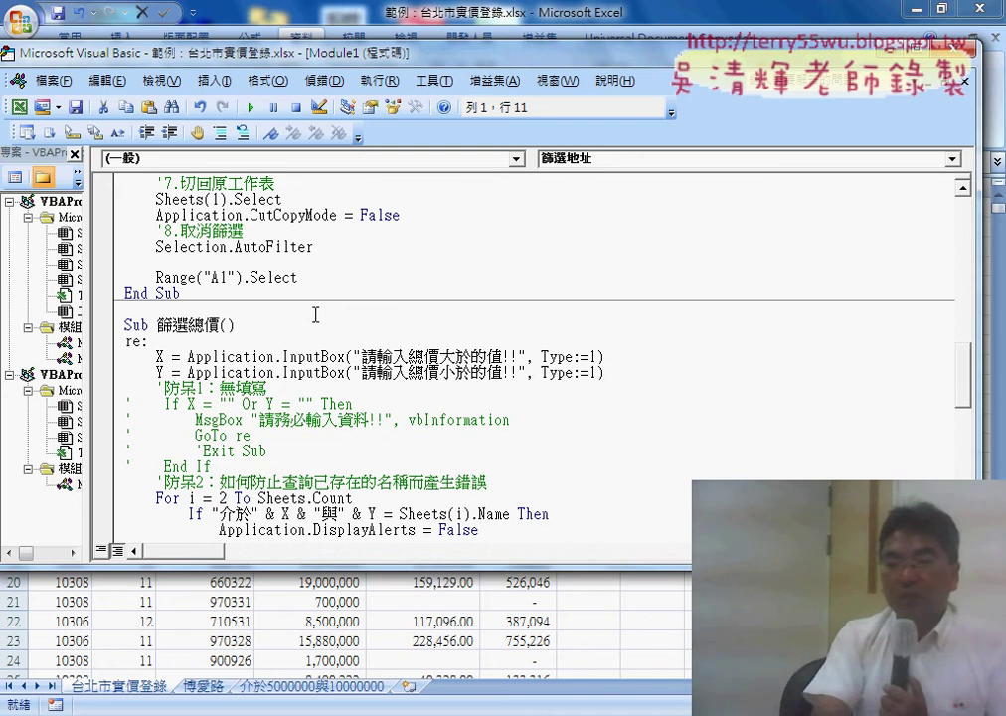
{"action": "scroll", "coordinate": [319, 323], "scroll_direction": "down", "scroll_amount": 2}
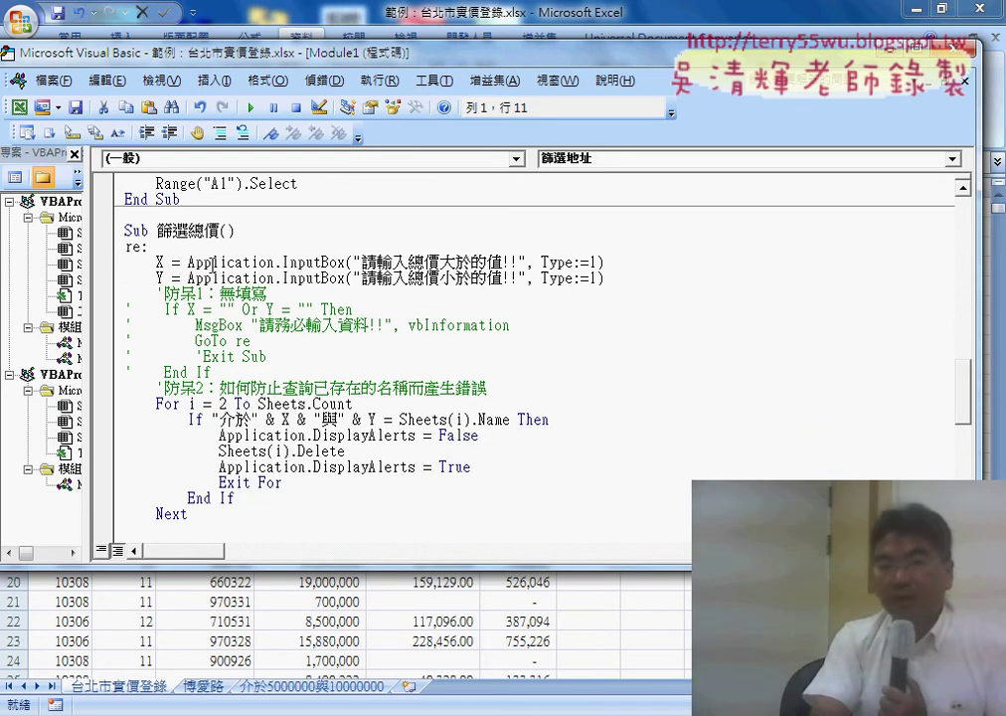
{"action": "left_click_drag", "start_coordinate": [284, 261], "coordinate": [339, 262]}
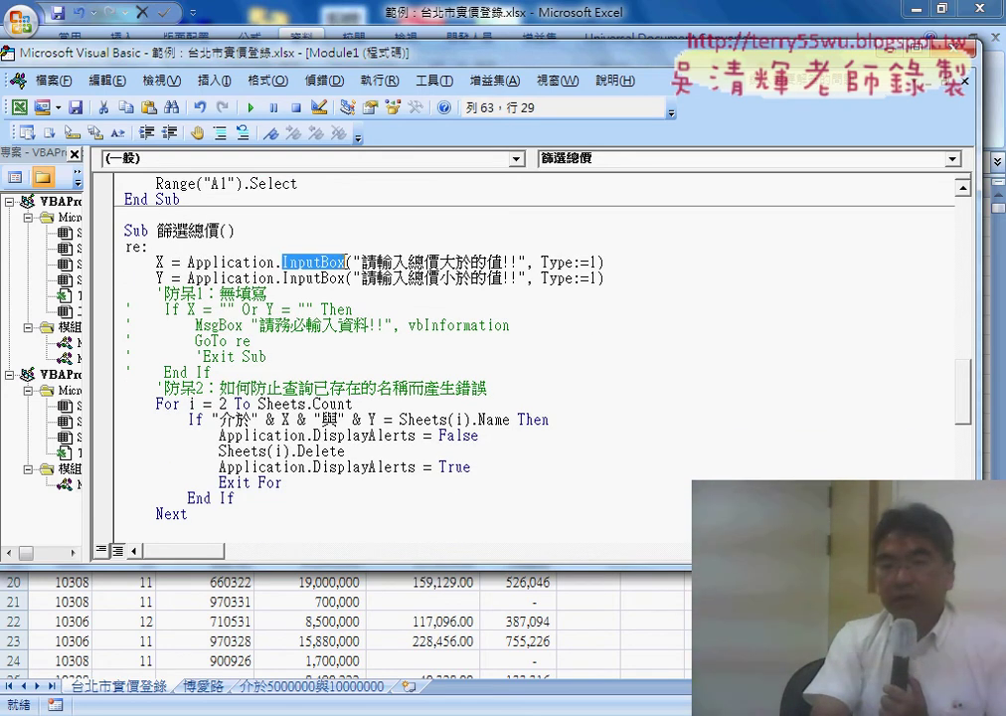
{"action": "left_click_drag", "start_coordinate": [187, 262], "coordinate": [283, 261]}
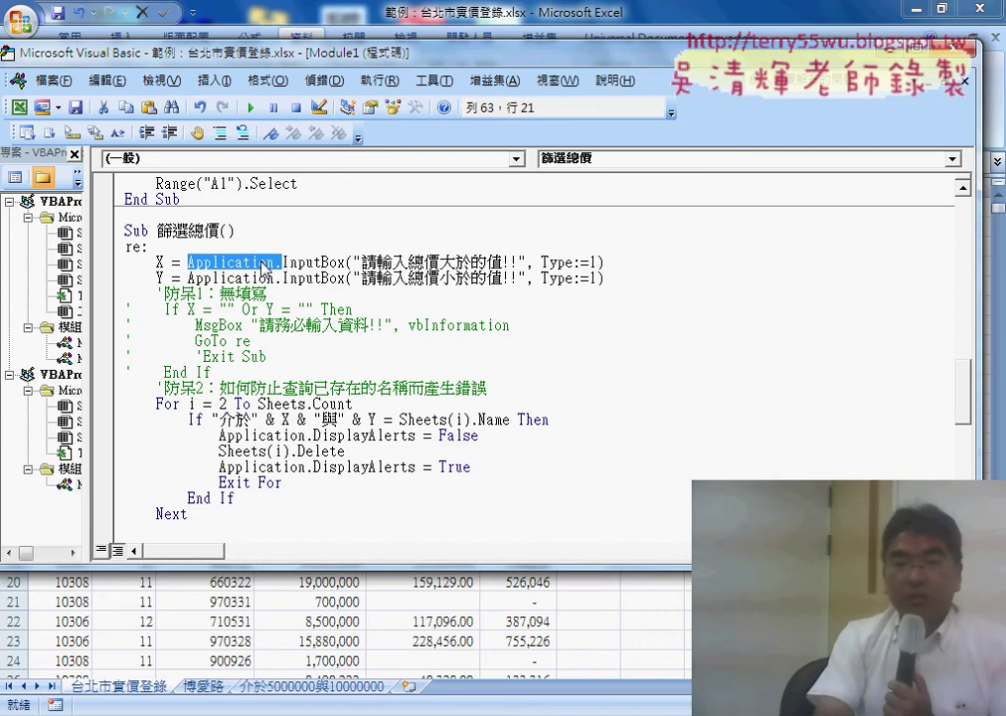
{"action": "left_click", "coordinate": [317, 281]}
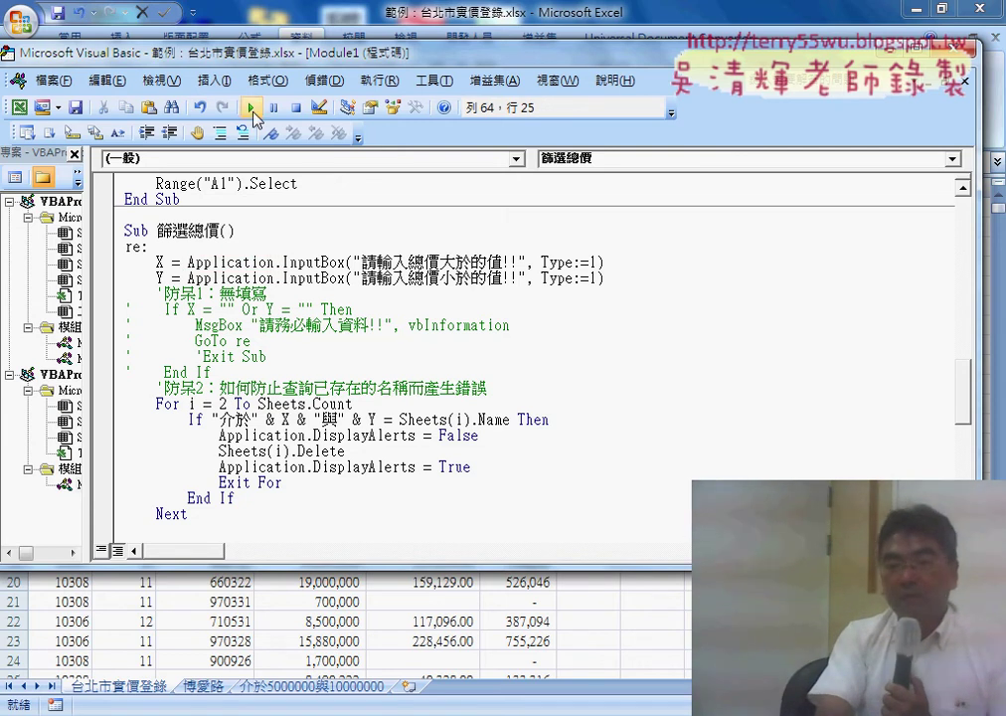
- Run 篩選總價 with totals 10000000 to 20000000 after the rejected '5千萬' entry, creating sheet 介於10000000與20000000
{"action": "left_click", "coordinate": [250, 107]}
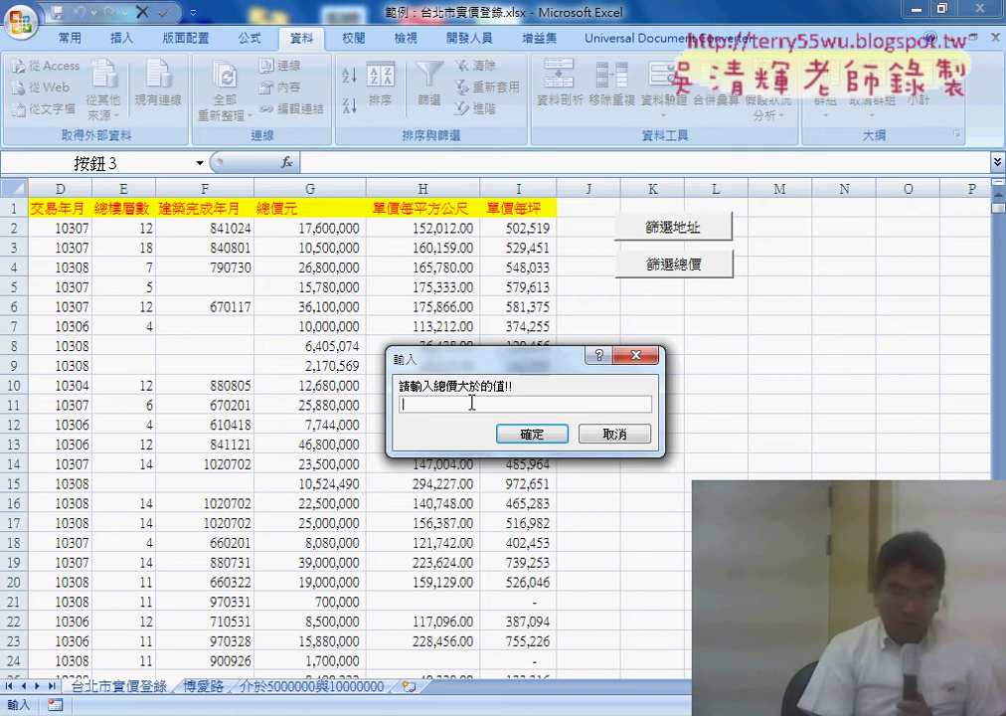
{"action": "type", "text": "e"}
{"action": "key", "text": "BackSpace"}
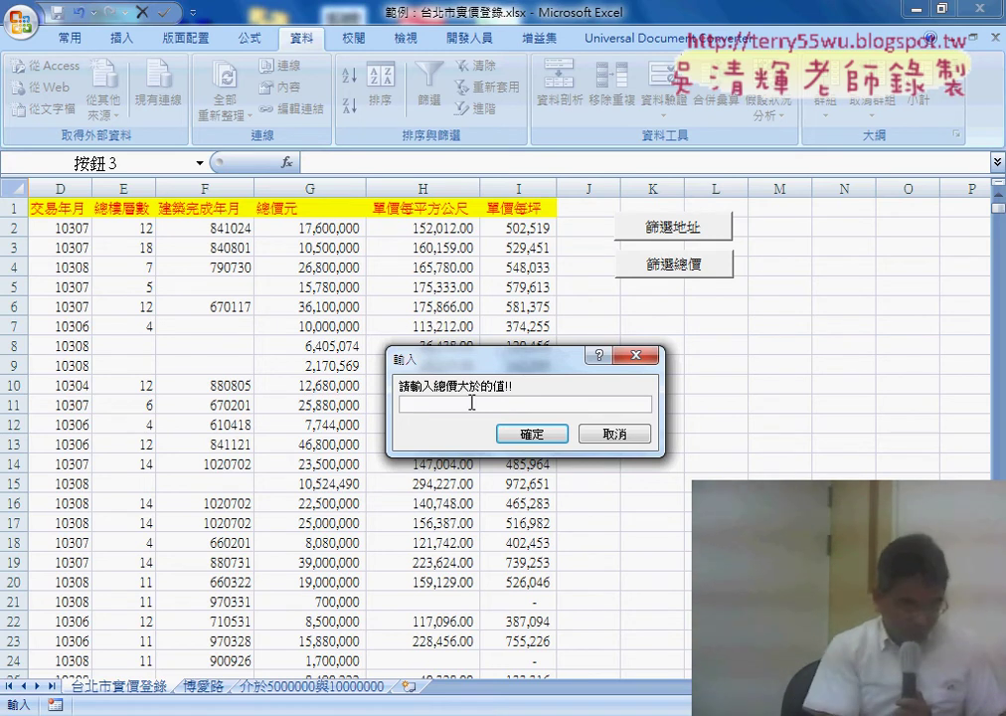
{"action": "type", "text": "5"}
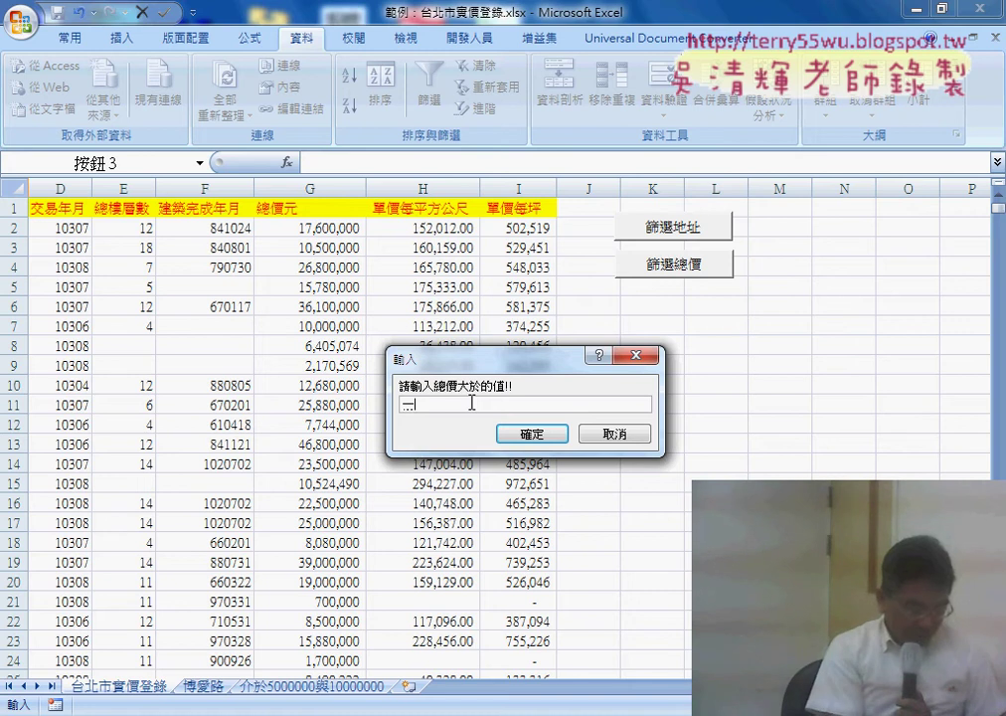
{"action": "type", "text": "千"}
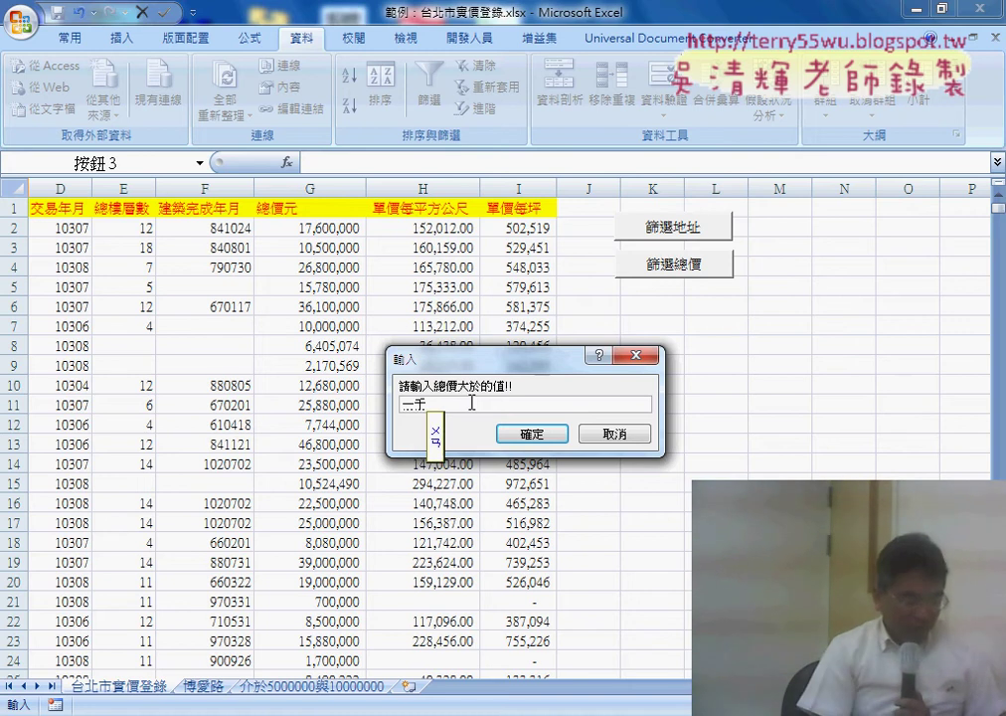
{"action": "type", "text": "萬"}
{"action": "key", "text": "Return"}
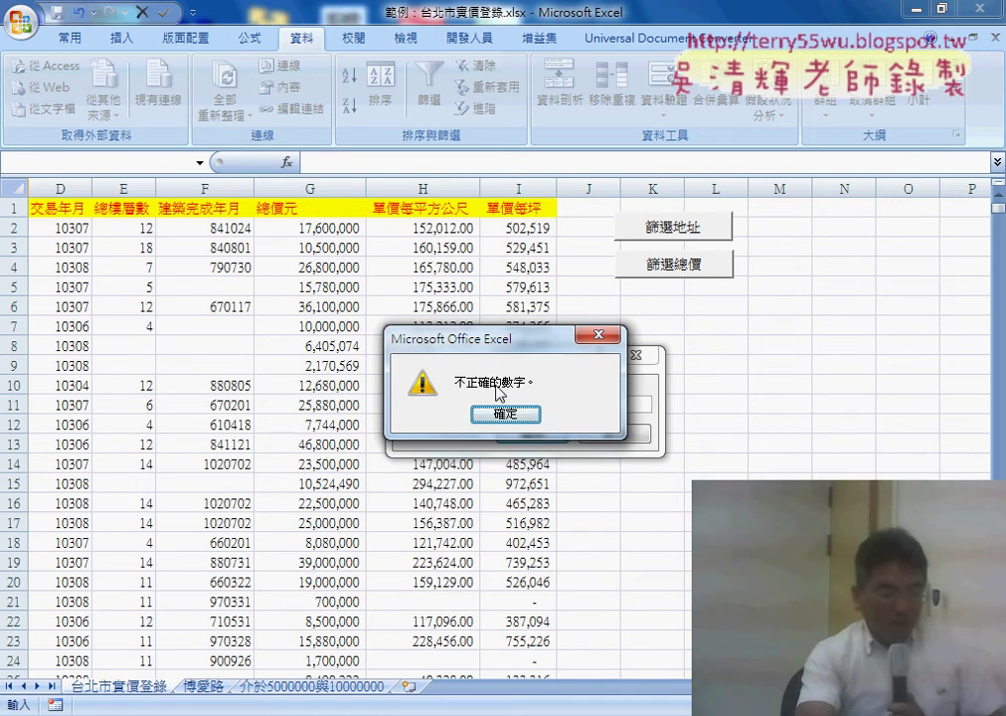
{"action": "left_click", "coordinate": [504, 412]}
{"action": "type", "text": "10000000"}
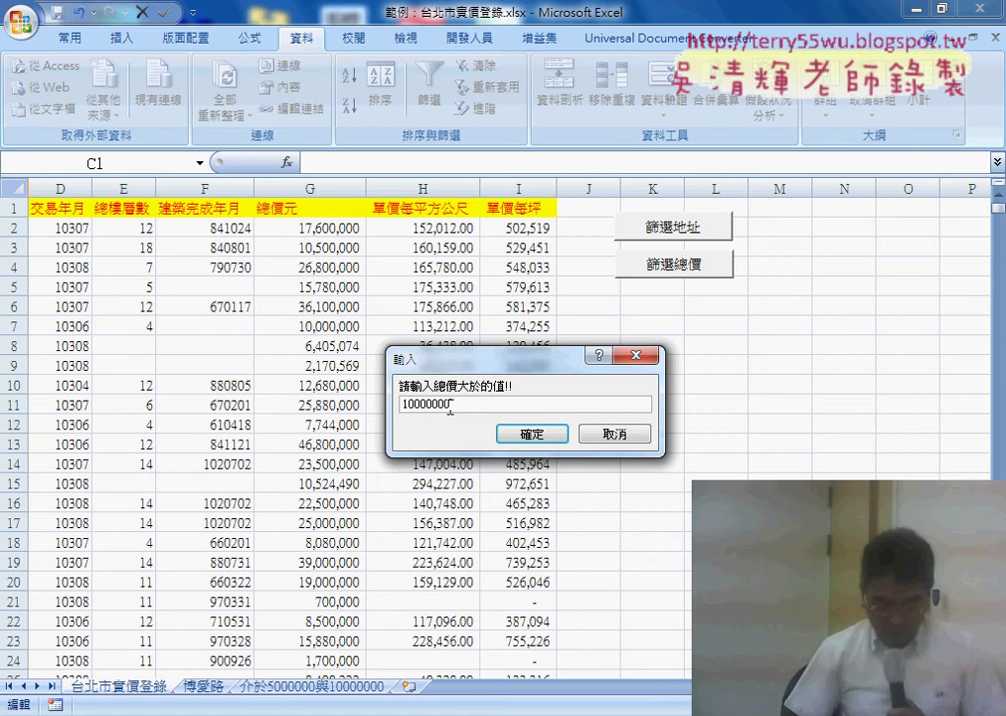
{"action": "key", "text": "Return"}
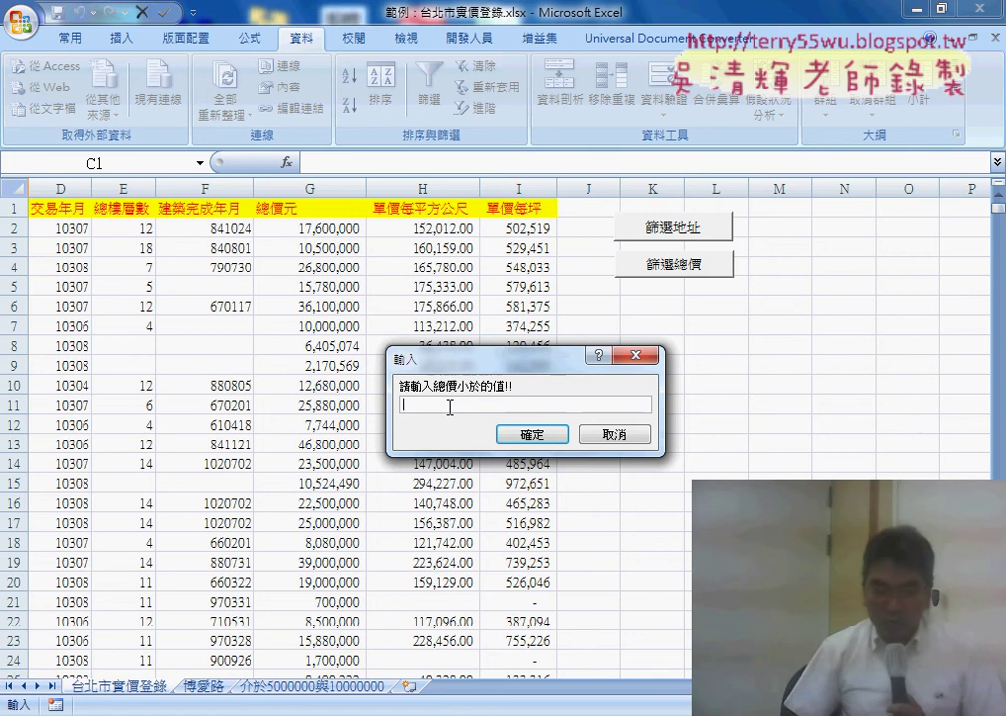
{"action": "type", "text": "0000"}
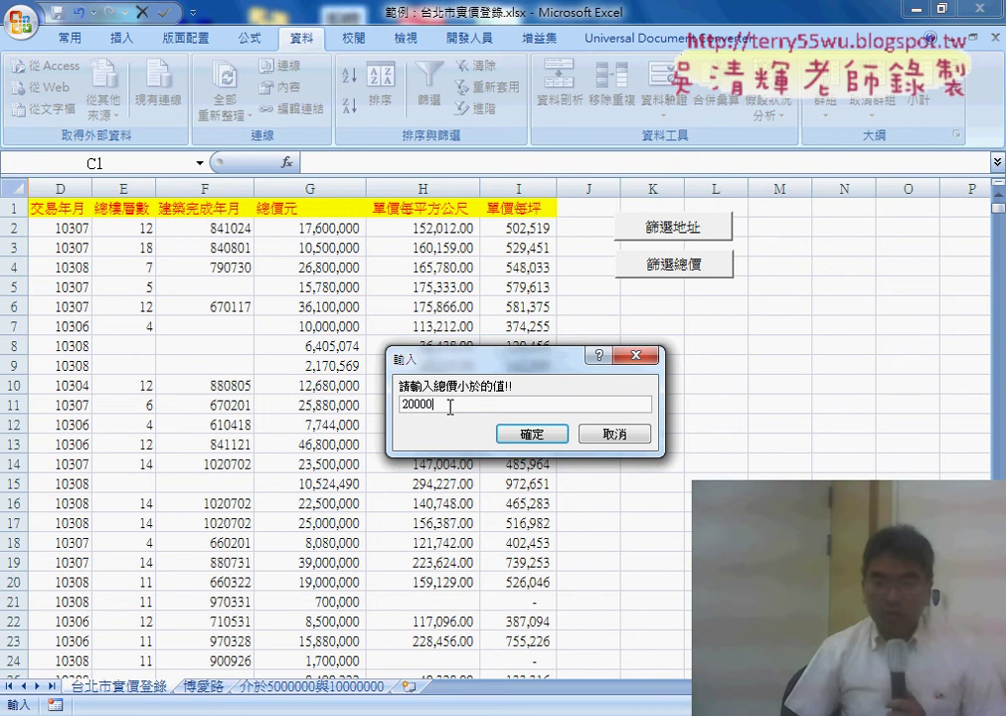
{"action": "type", "text": "0"}
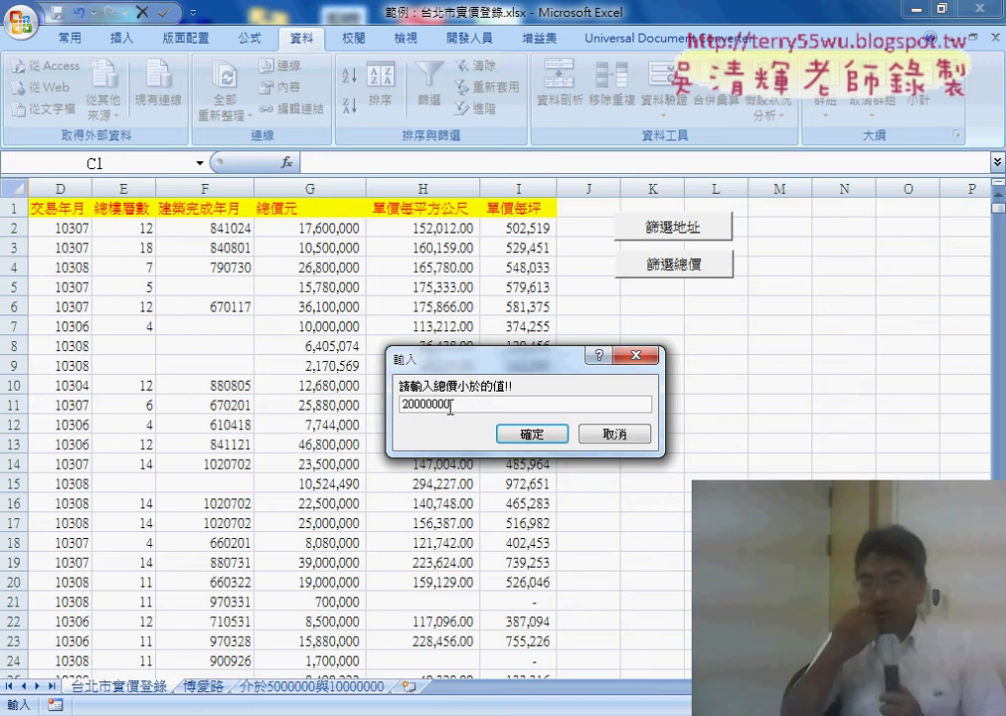
{"action": "key", "text": "Return"}
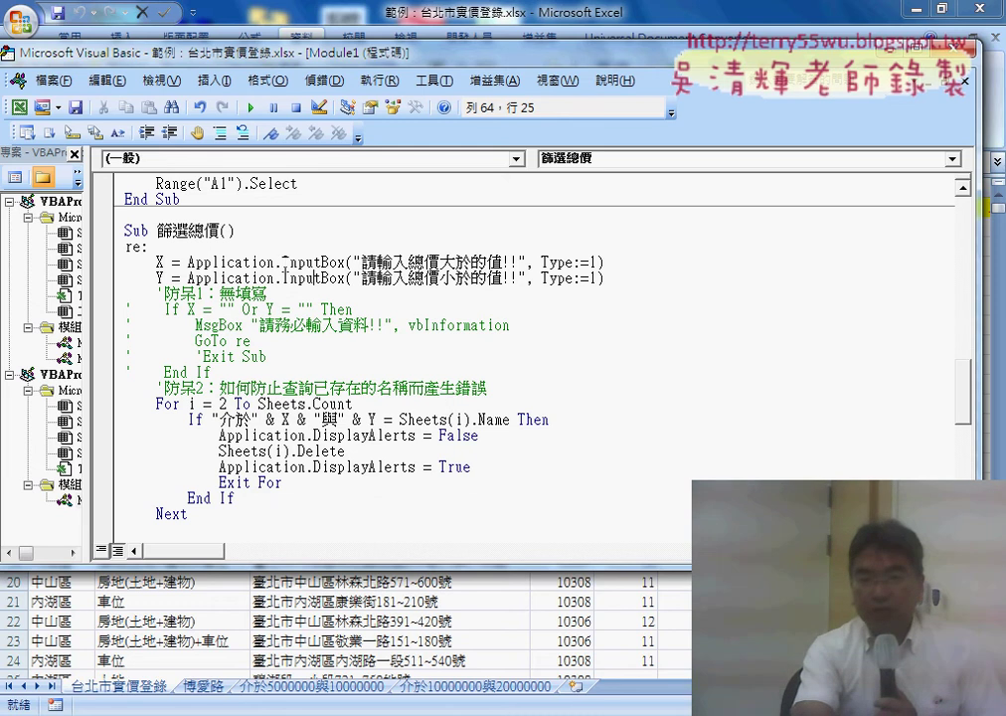
- Rewrite the first InputBox's Type argument as type:=1
{"action": "left_click_drag", "start_coordinate": [284, 262], "coordinate": [336, 261]}
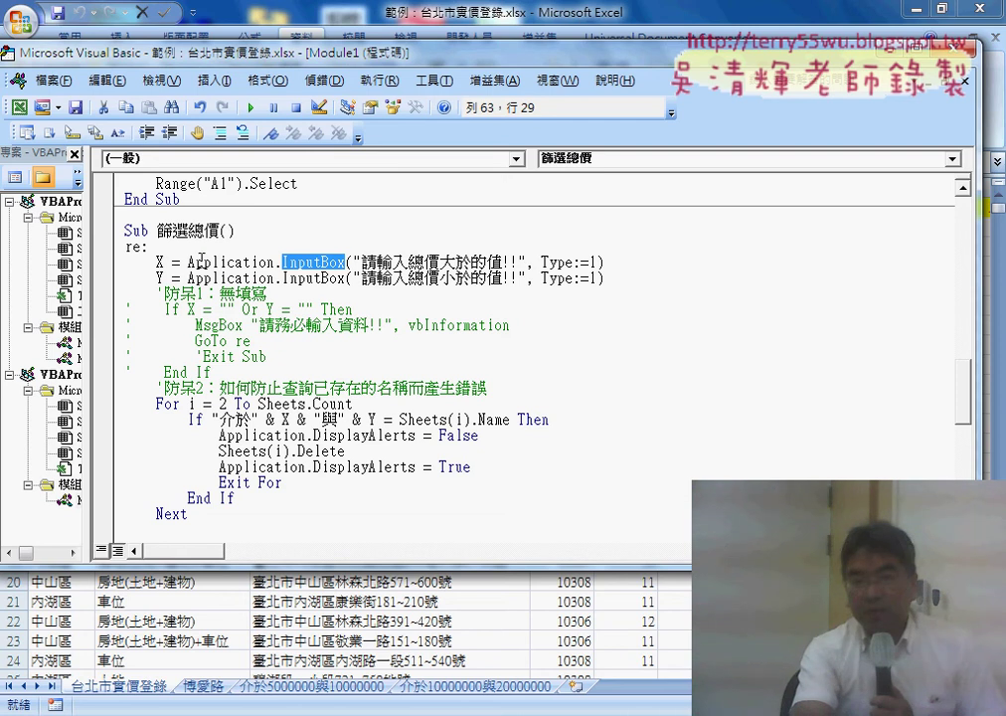
{"action": "left_click_drag", "start_coordinate": [187, 261], "coordinate": [256, 261]}
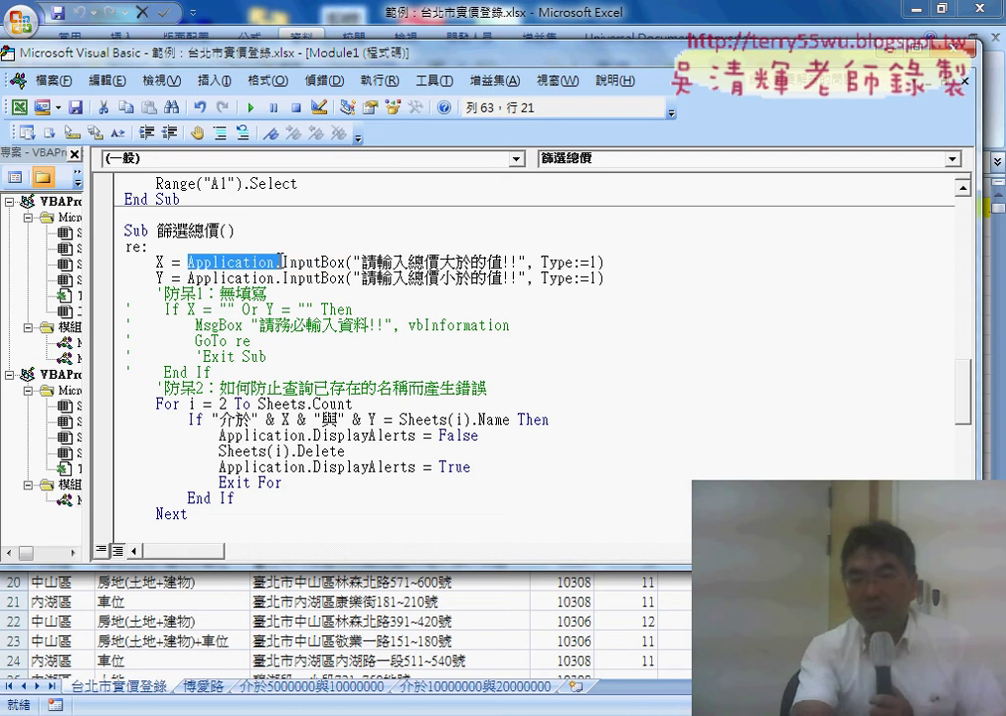
{"action": "mouse_move", "coordinate": [363, 261]}
{"action": "left_mouse_down"}
{"action": "mouse_move", "coordinate": [577, 261]}
{"action": "mouse_move", "coordinate": [527, 261]}
{"action": "left_mouse_up"}
{"action": "left_click", "coordinate": [596, 262]}
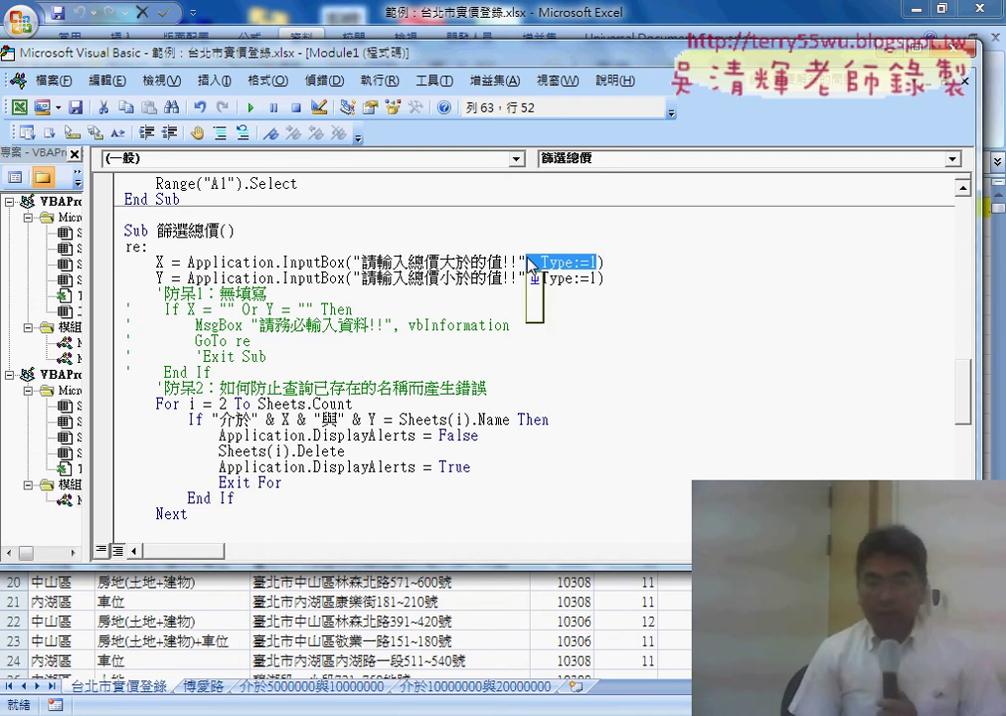
{"action": "key", "text": "Delete"}
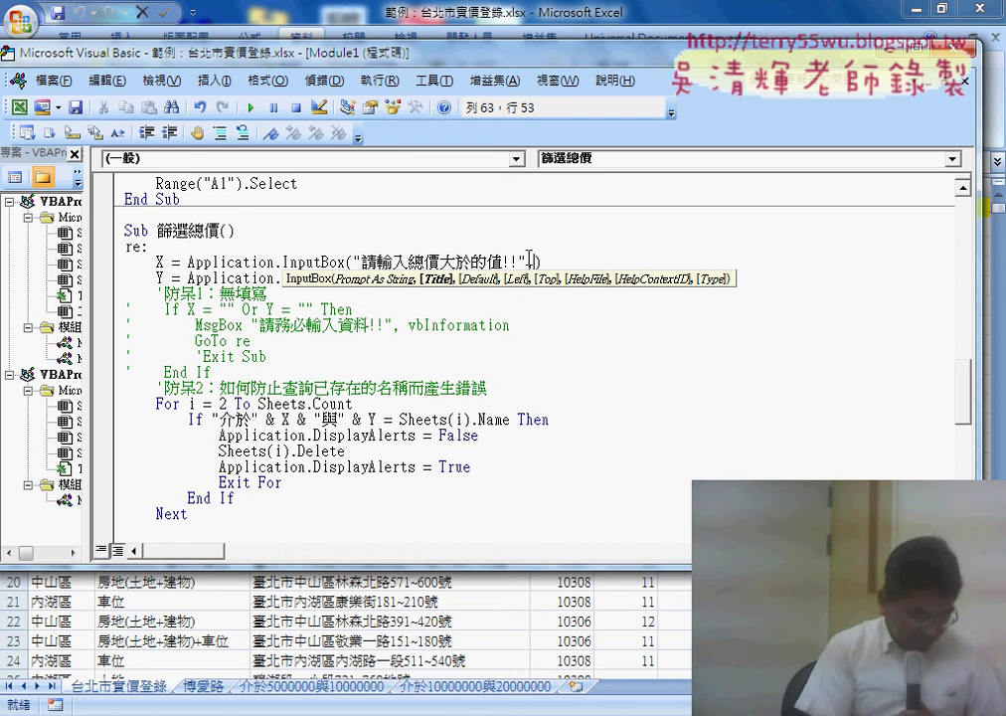
{"action": "type", "text": "type"}
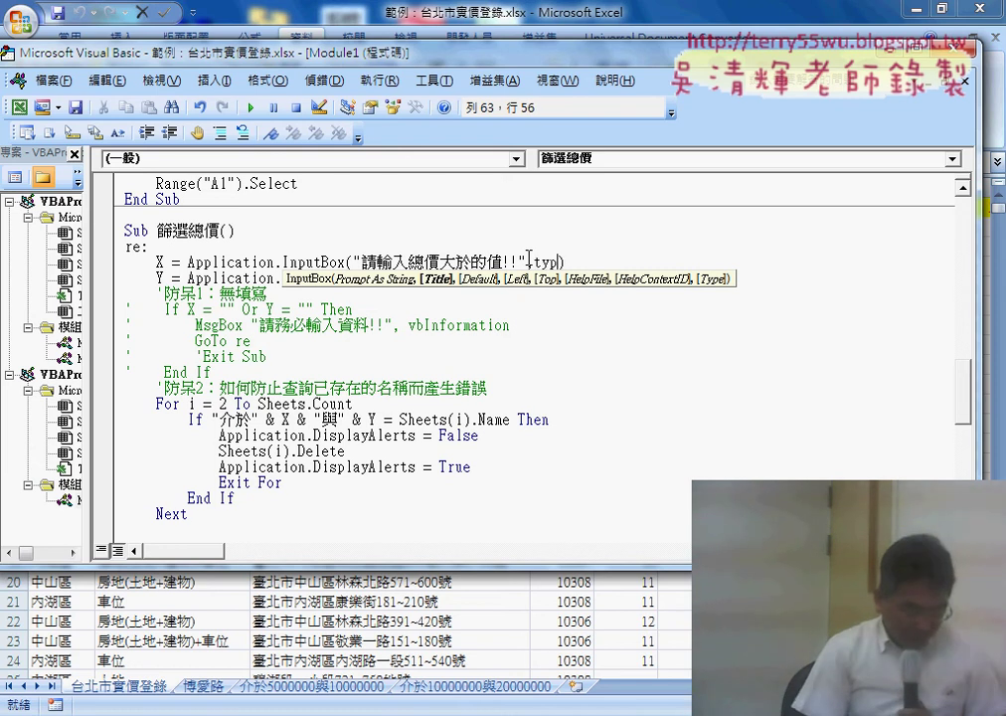
{"action": "type", "text": ":"}
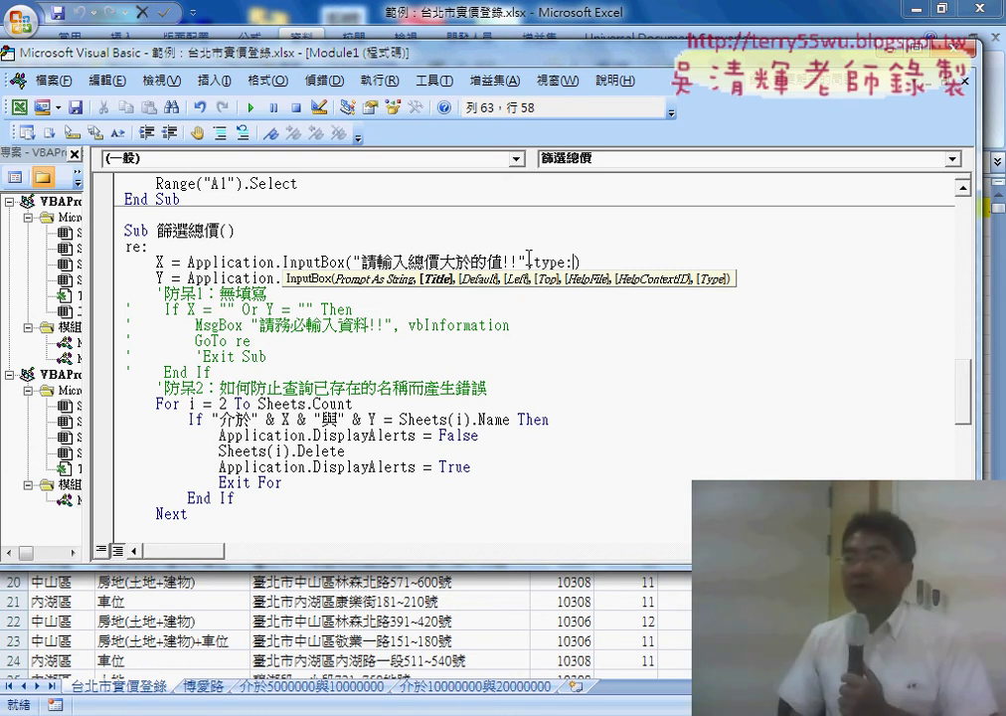
{"action": "type", "text": "="}
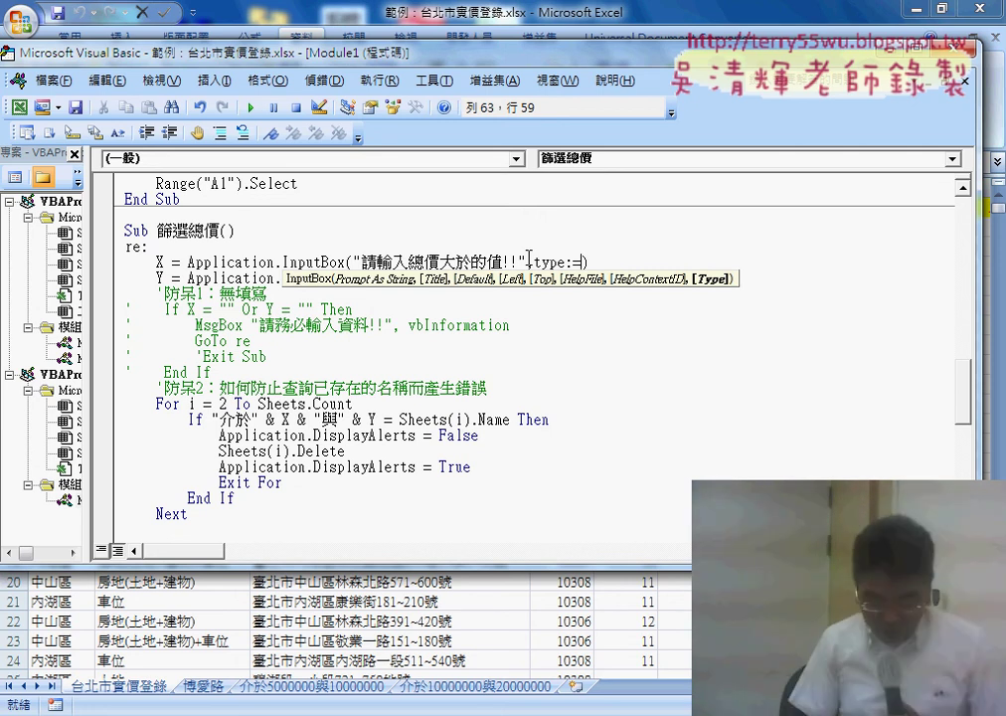
{"action": "type", "text": "1"}
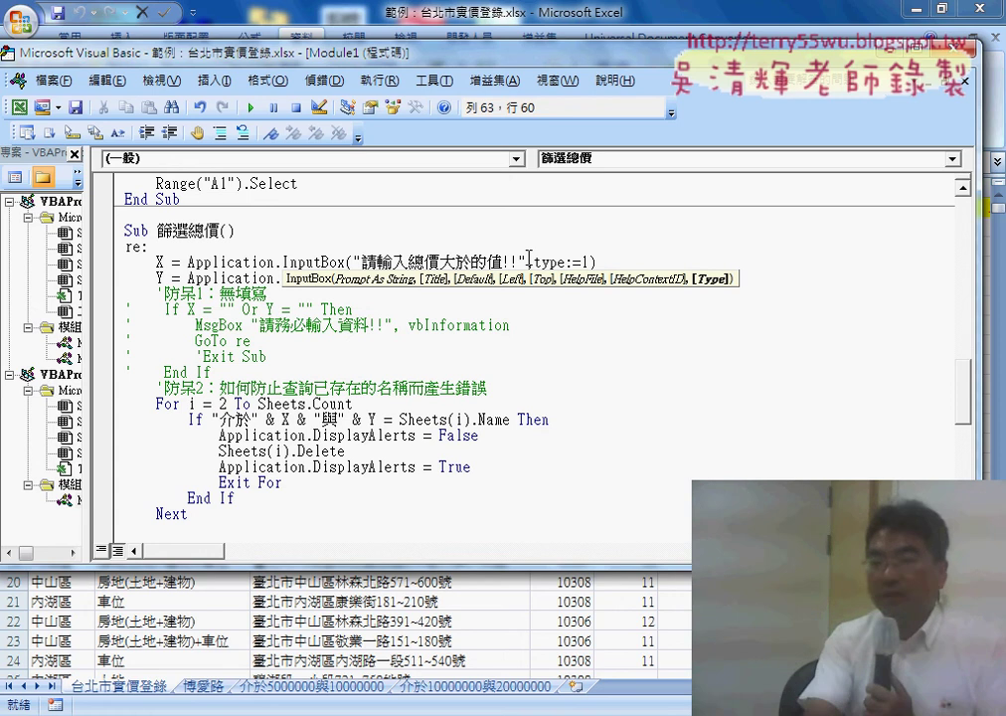
{"action": "left_click", "coordinate": [542, 370]}
- Briefly change Type to 2, revert it to 1, and open F1 help for InputBox
{"action": "left_click_drag", "start_coordinate": [597, 262], "coordinate": [563, 261]}
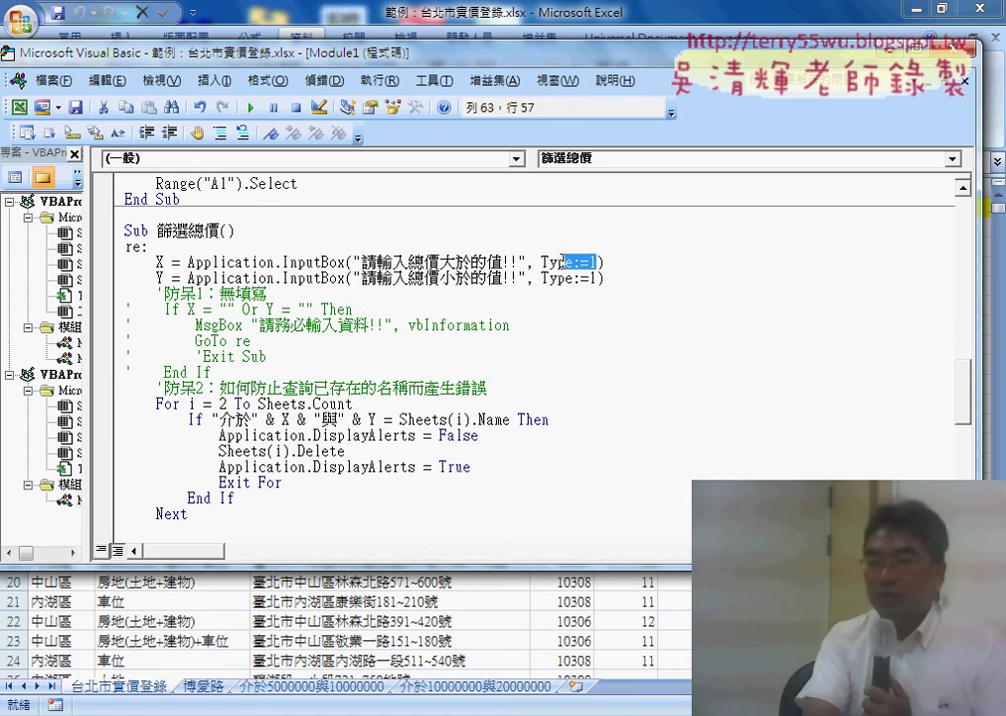
{"action": "left_click", "coordinate": [592, 262]}
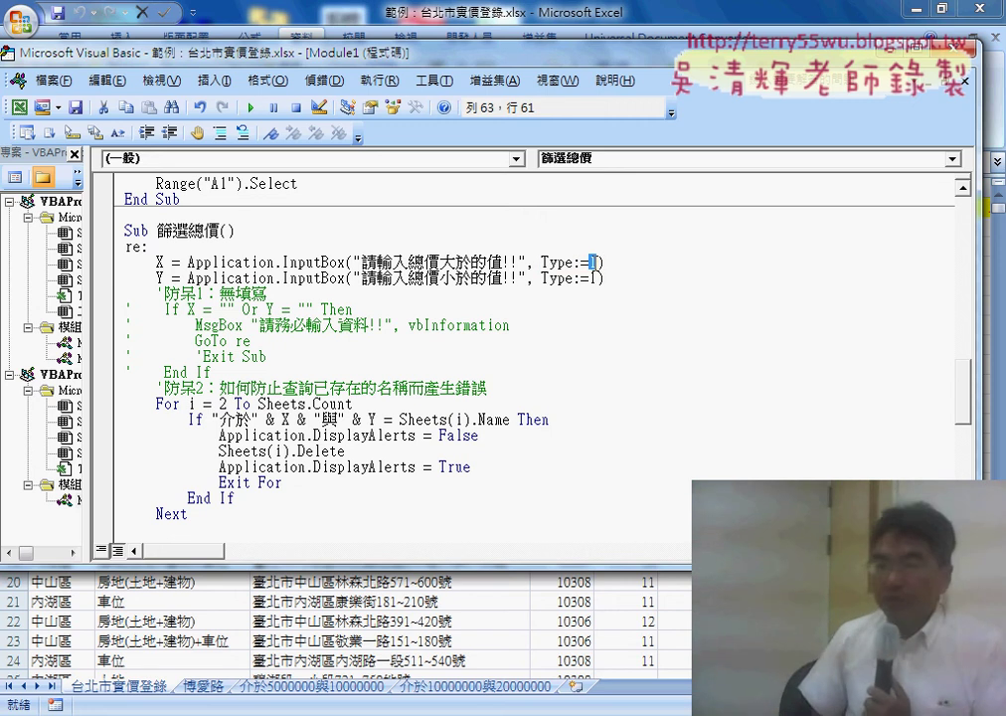
{"action": "type", "text": "2"}
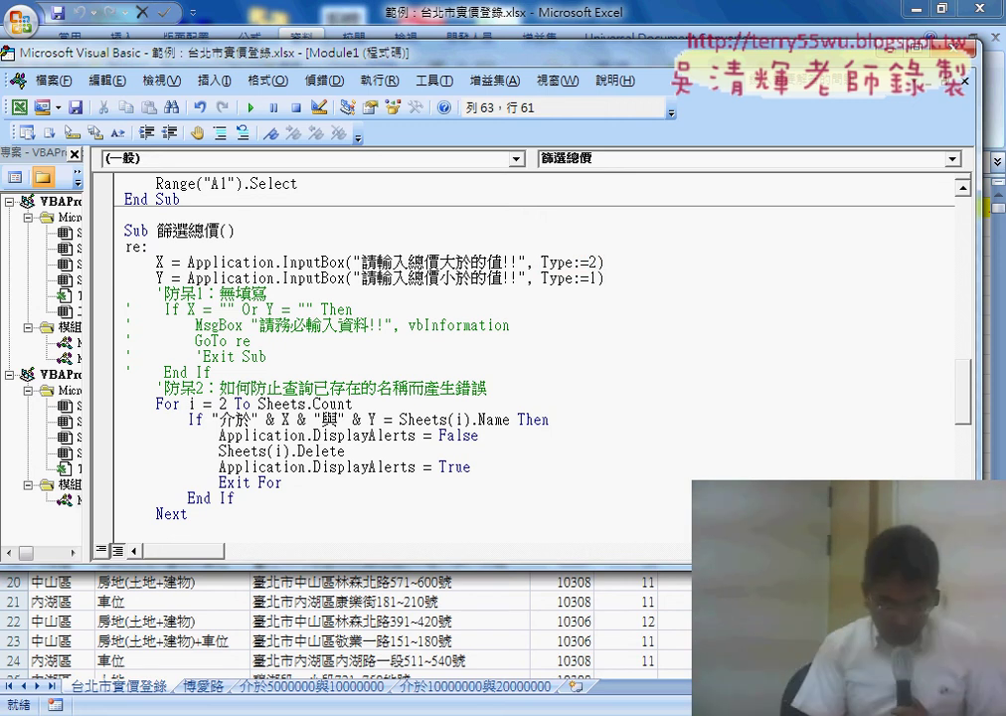
{"action": "key", "text": "BackSpace"}
{"action": "type", "text": "1"}
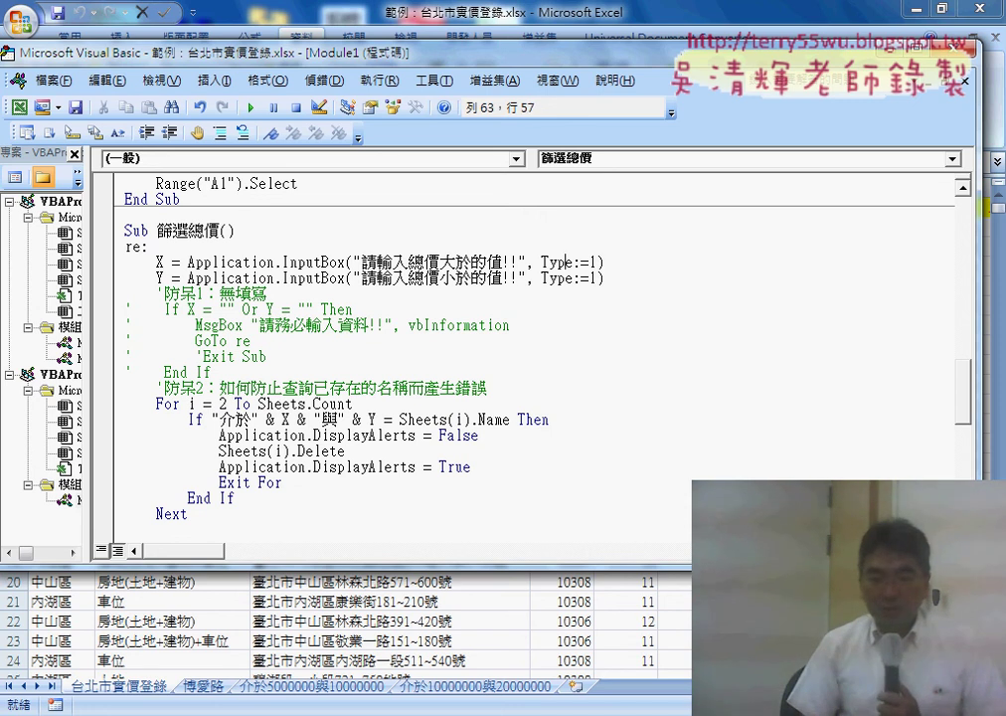
{"action": "left_click", "coordinate": [313, 262]}
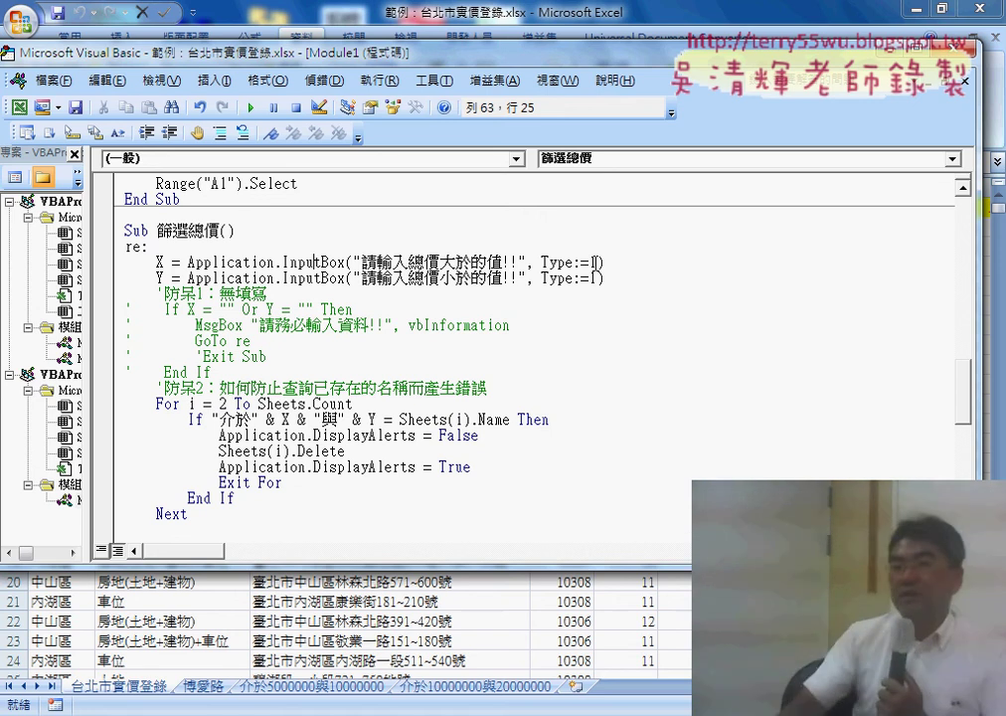
{"action": "key", "text": "F1"}
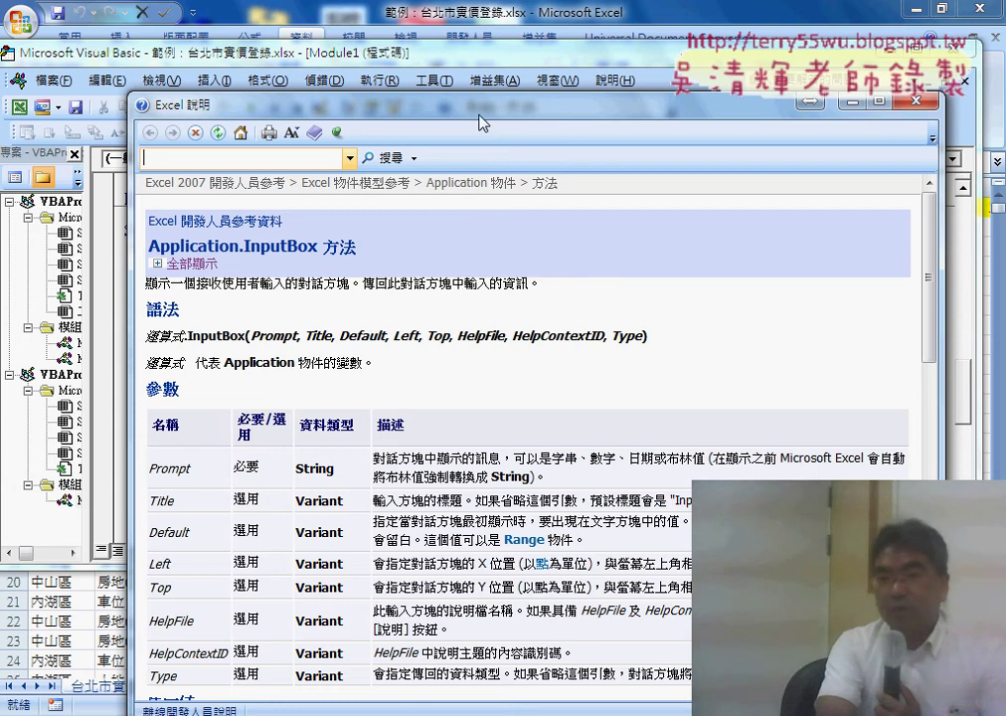
- Reposition the help window and scroll down to the InputBox Type values table
{"action": "left_click_drag", "start_coordinate": [479, 122], "coordinate": [480, 314]}
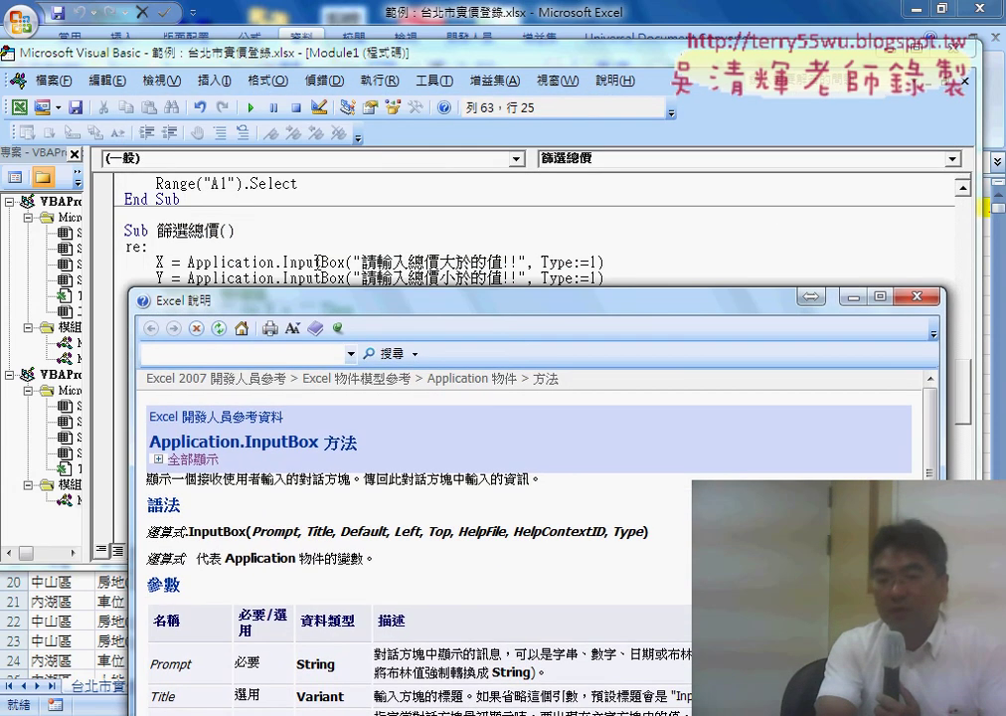
{"action": "left_click_drag", "start_coordinate": [363, 301], "coordinate": [395, 80]}
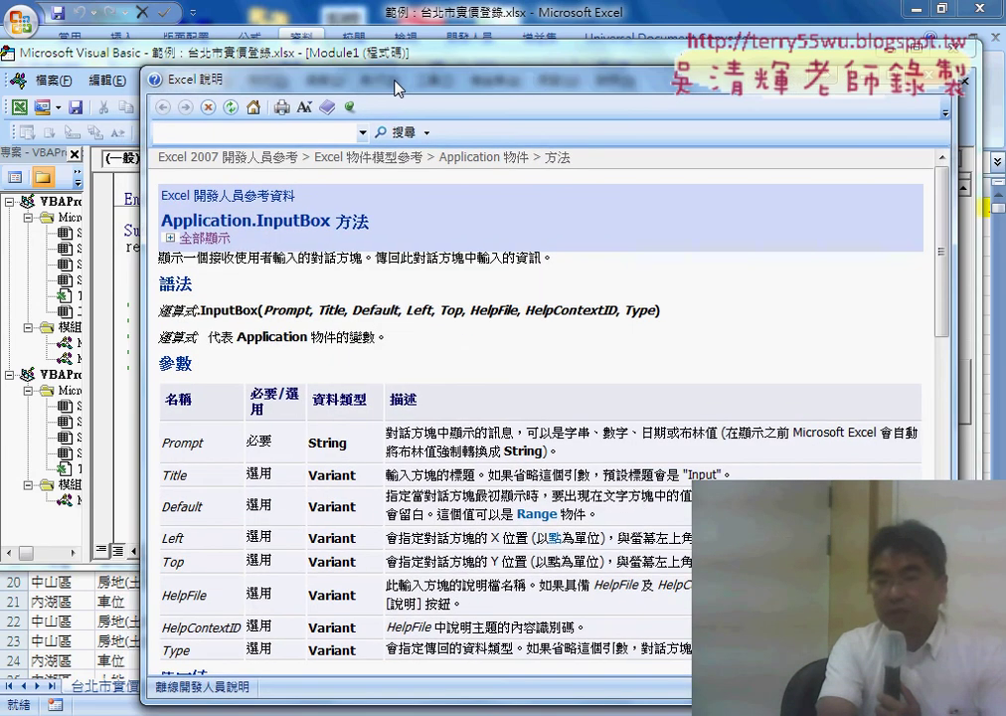
{"action": "double_click", "coordinate": [631, 310]}
{"action": "scroll", "coordinate": [676, 339], "scroll_direction": "down", "scroll_amount": 3}
{"action": "scroll", "coordinate": [676, 338], "scroll_direction": "down", "scroll_amount": 5}
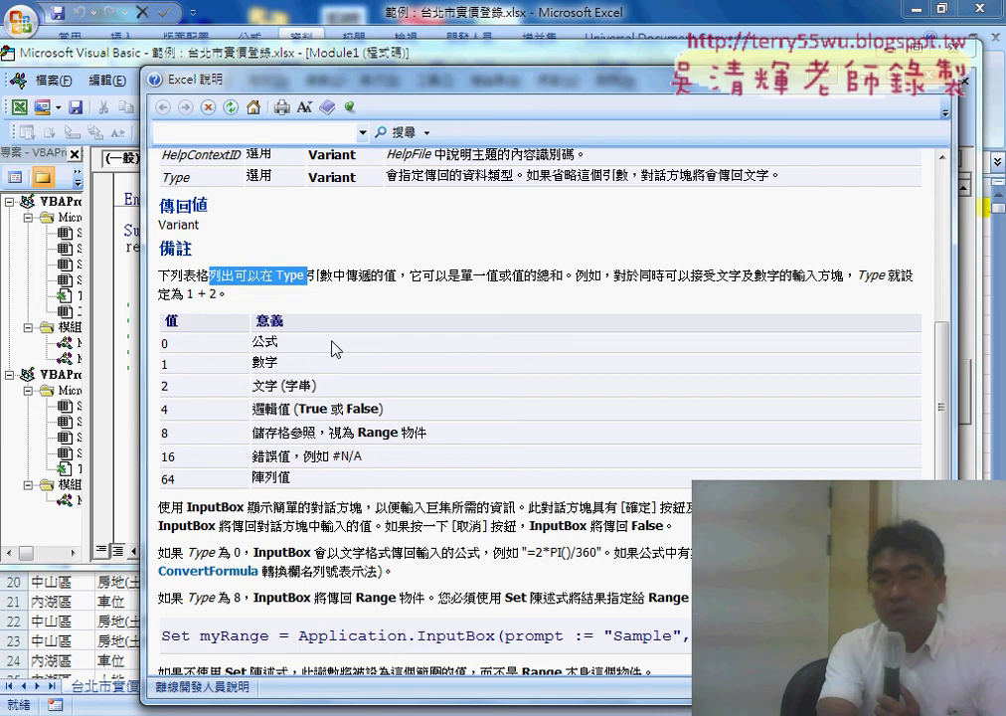
{"action": "scroll", "coordinate": [334, 348], "scroll_direction": "down", "scroll_amount": 2}
- Highlight Type 1 = 數字 and 2 = 文字 (字串) in the table, then close help
{"action": "double_click", "coordinate": [278, 286]}
{"action": "left_click_drag", "start_coordinate": [182, 283], "coordinate": [182, 261]}
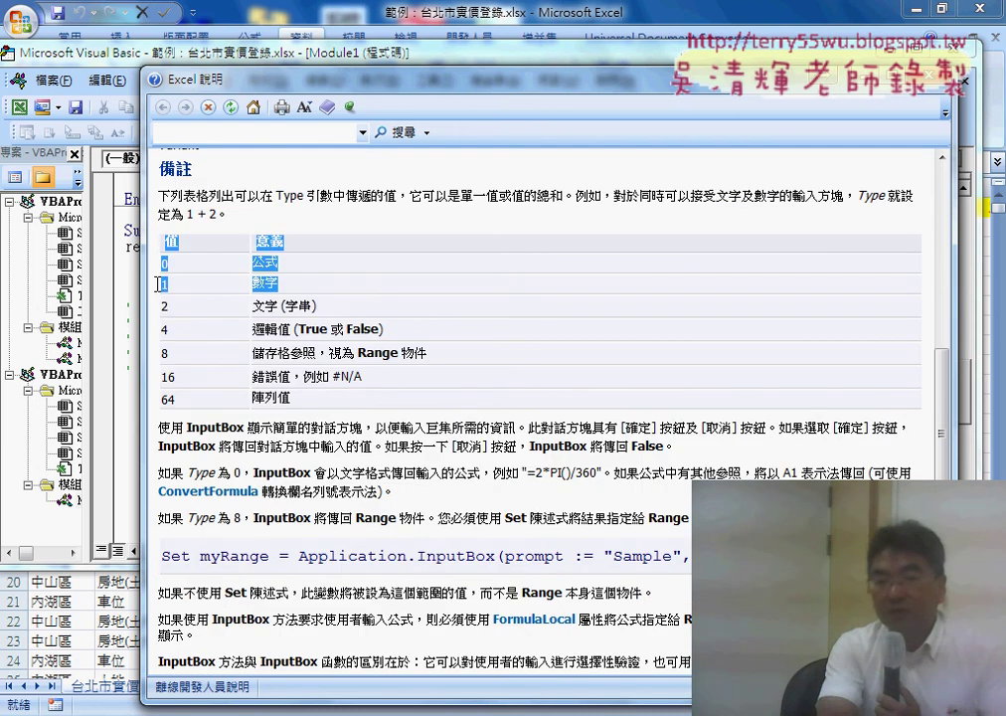
{"action": "left_click", "coordinate": [232, 293]}
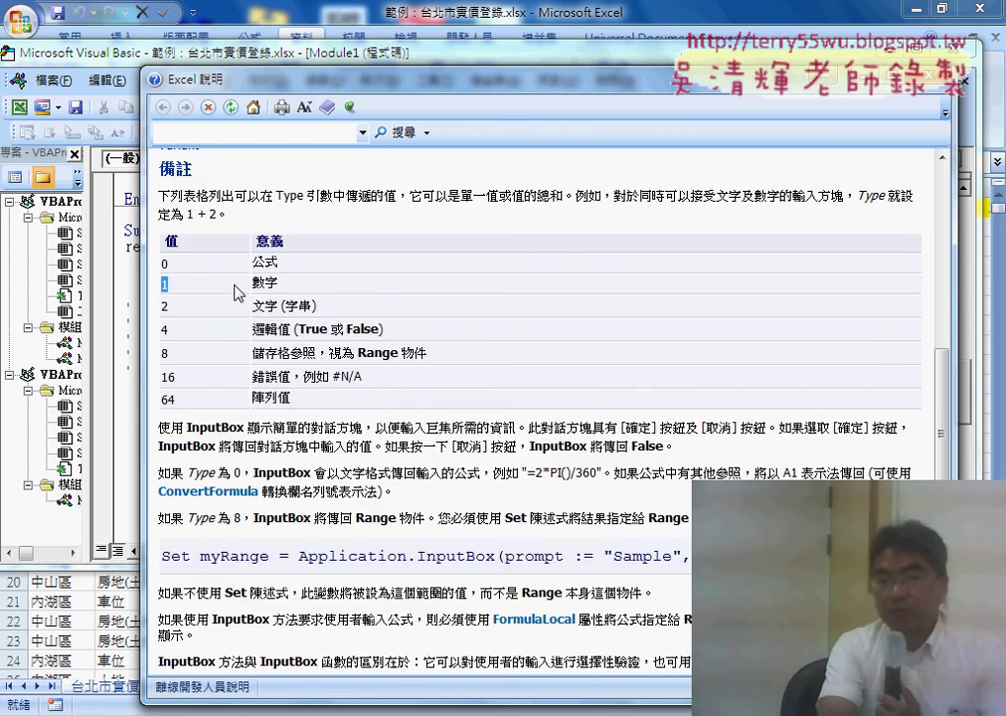
{"action": "double_click", "coordinate": [275, 286]}
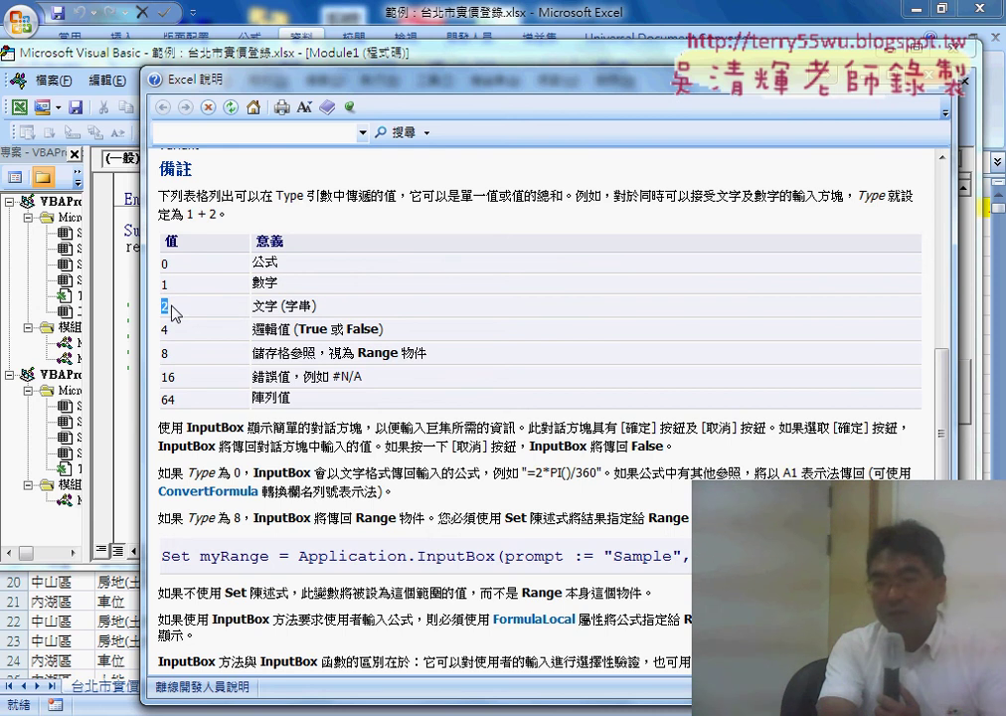
{"action": "left_click_drag", "start_coordinate": [253, 307], "coordinate": [320, 306]}
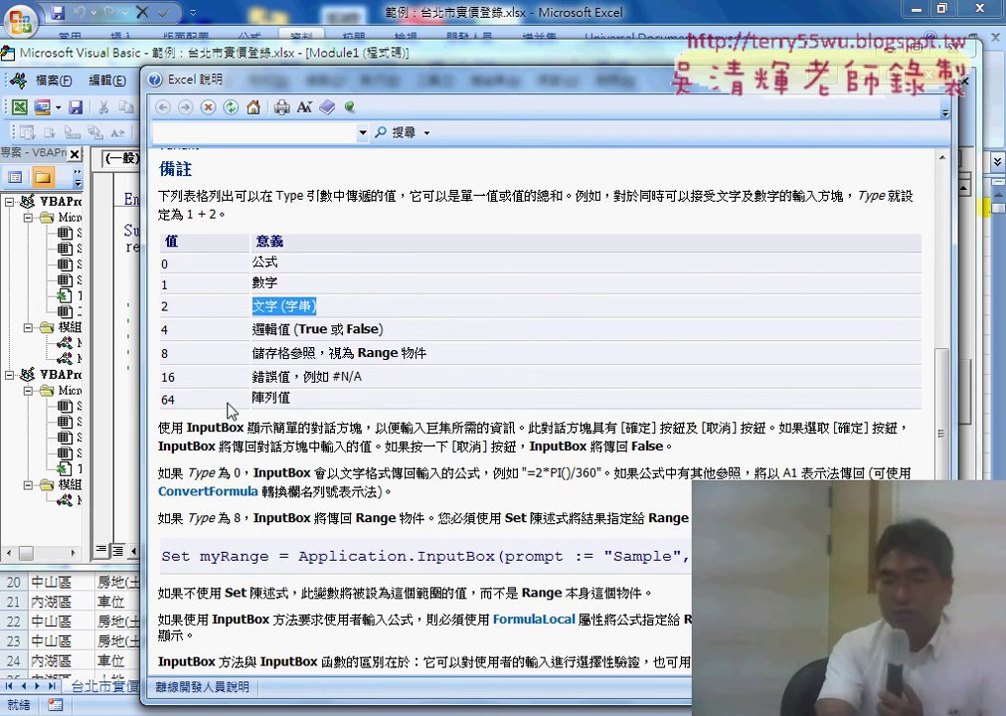
{"action": "double_click", "coordinate": [163, 283]}
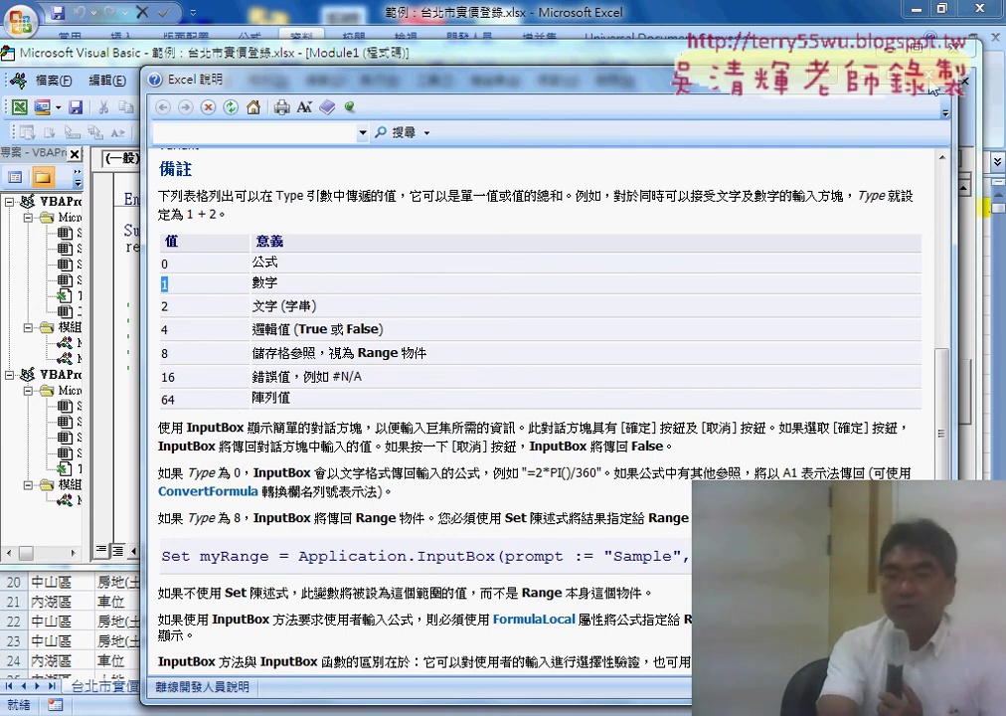
{"action": "left_click", "coordinate": [962, 80]}
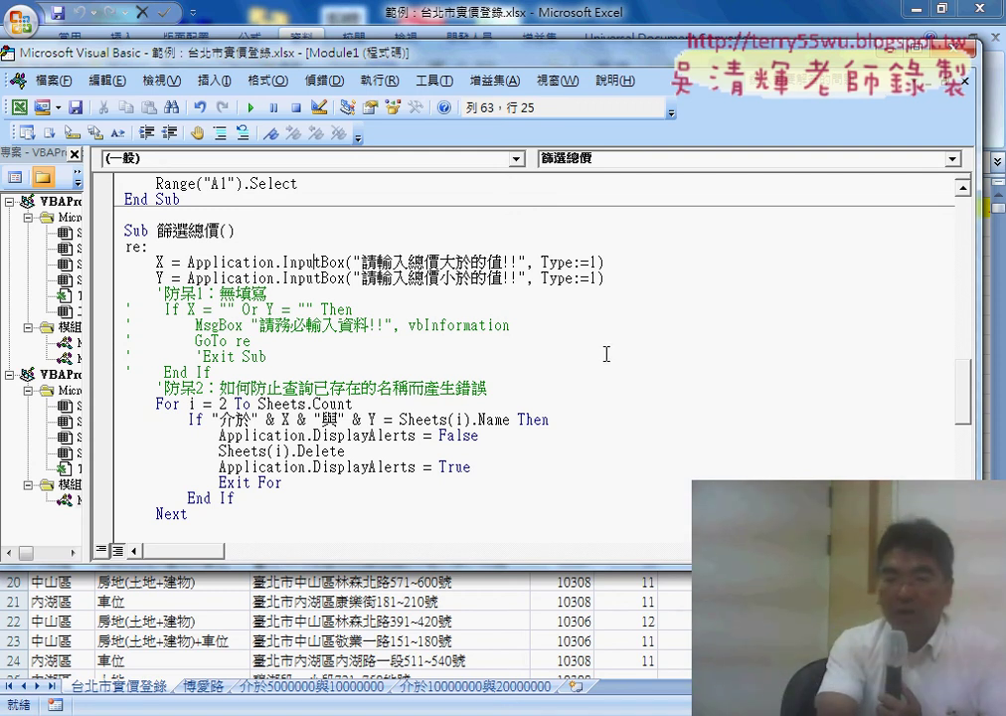
{"action": "scroll", "coordinate": [606, 381], "scroll_direction": "down", "scroll_amount": 3}
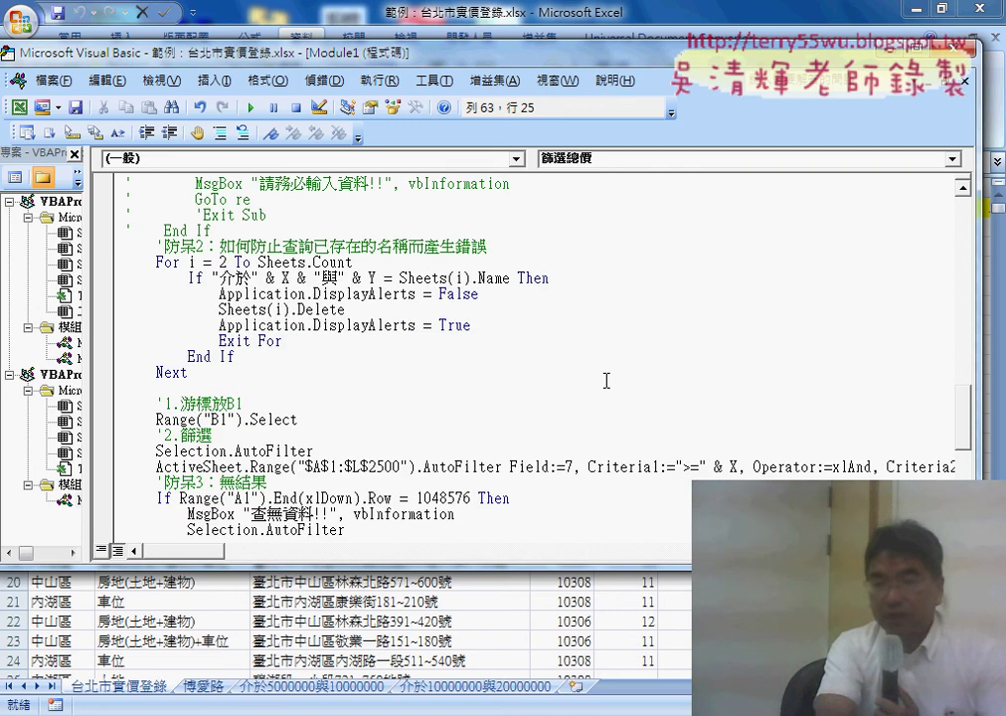
{"action": "scroll", "coordinate": [602, 378], "scroll_direction": "down", "scroll_amount": 2}
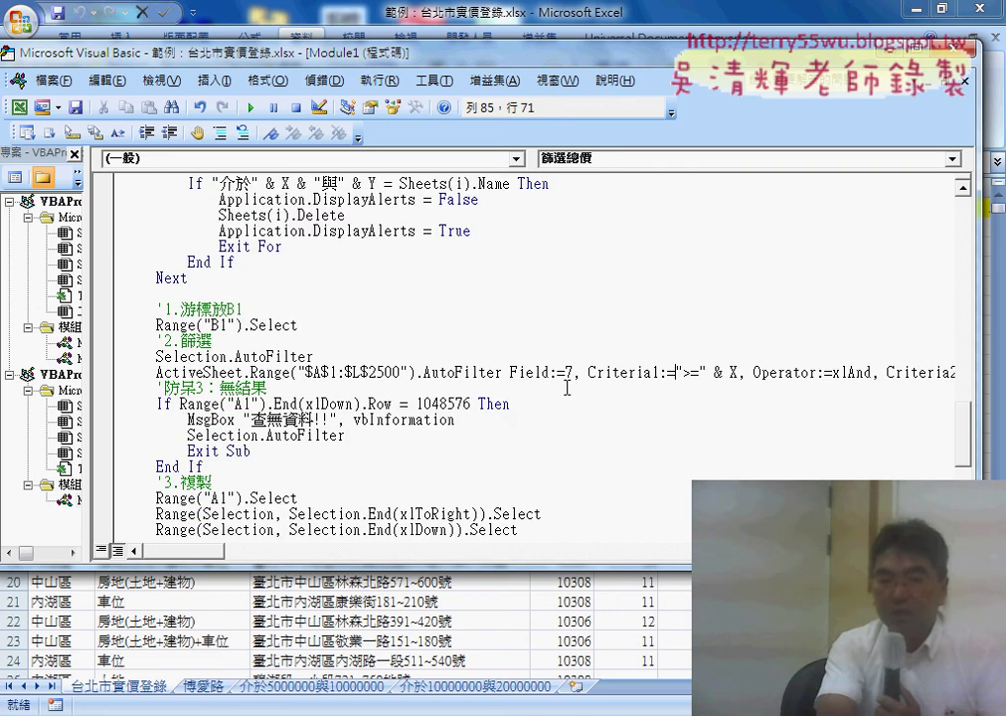
{"action": "scroll", "coordinate": [565, 396], "scroll_direction": "down", "scroll_amount": 2}
{"action": "scroll", "coordinate": [562, 402], "scroll_direction": "down", "scroll_amount": 1}
{"action": "scroll", "coordinate": [562, 403], "scroll_direction": "down", "scroll_amount": 2}
{"action": "scroll", "coordinate": [561, 404], "scroll_direction": "down", "scroll_amount": 2}
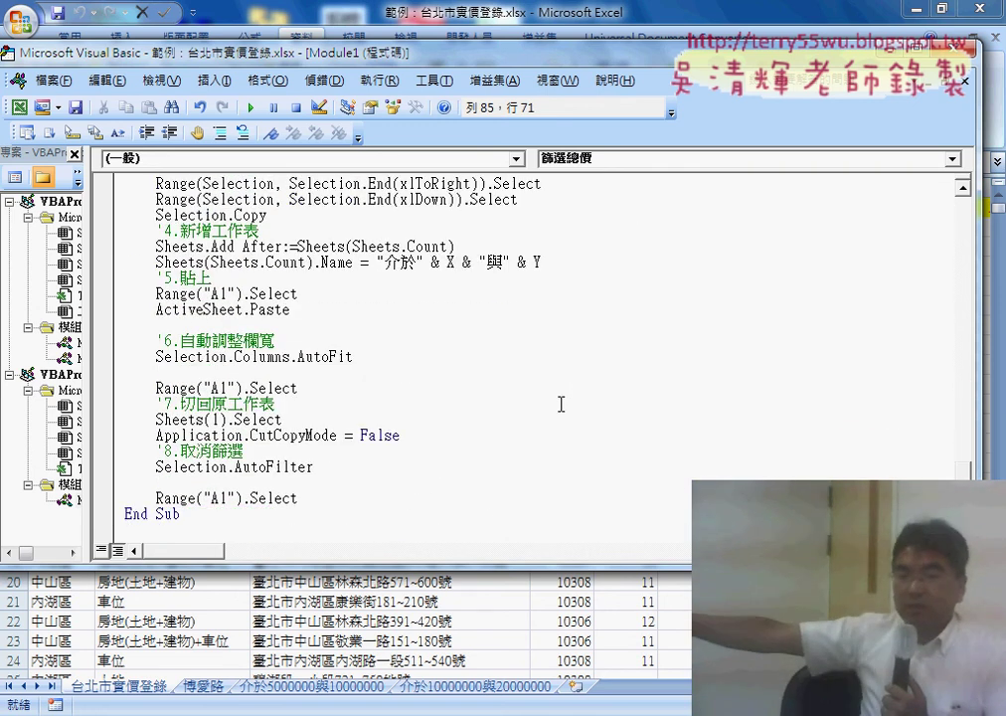